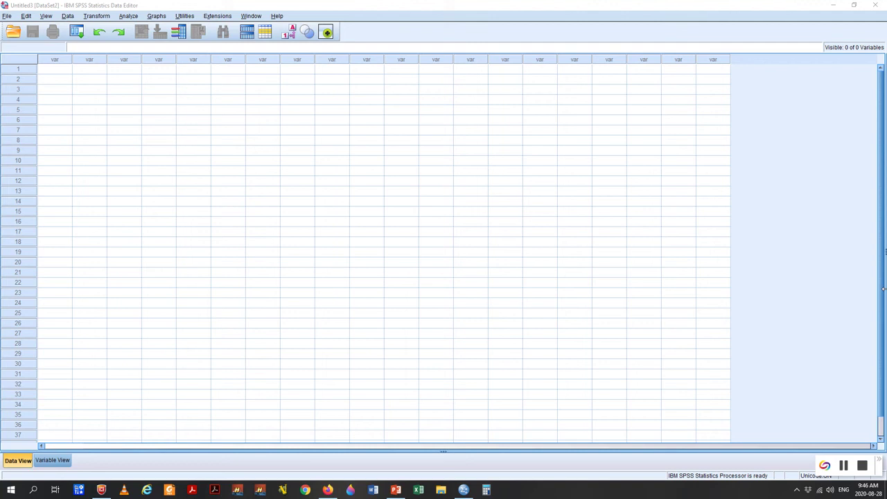
Step: Import the dispute code worksheet from the Excel file COW 1816 1991 v 302 2016.xls, reading variable names from the first row
left_click(6, 16)
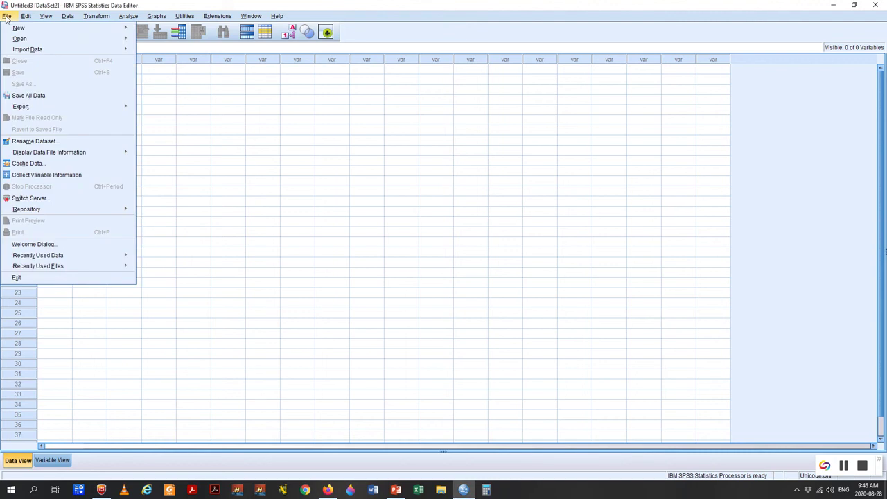
mouse_move(27, 39)
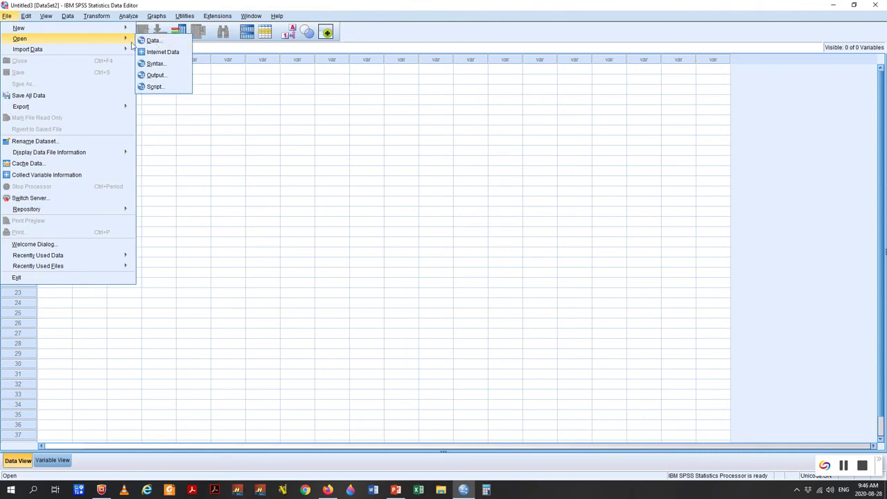
left_click(155, 42)
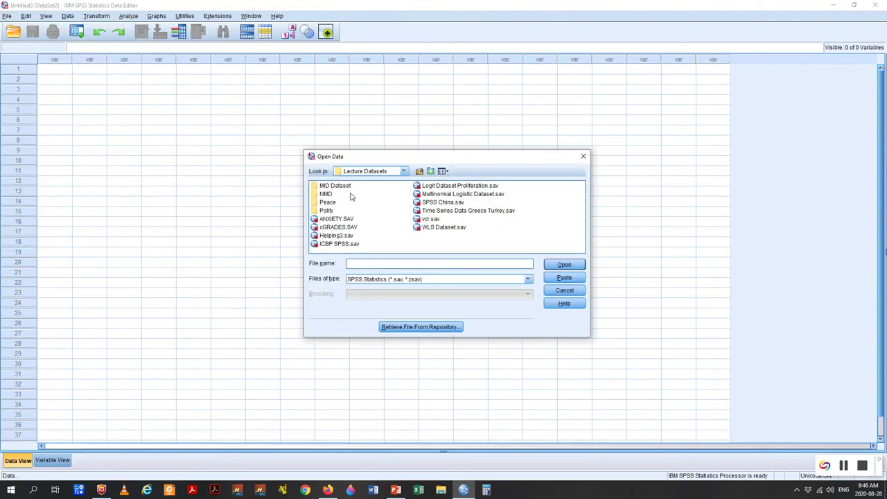
left_click(528, 279)
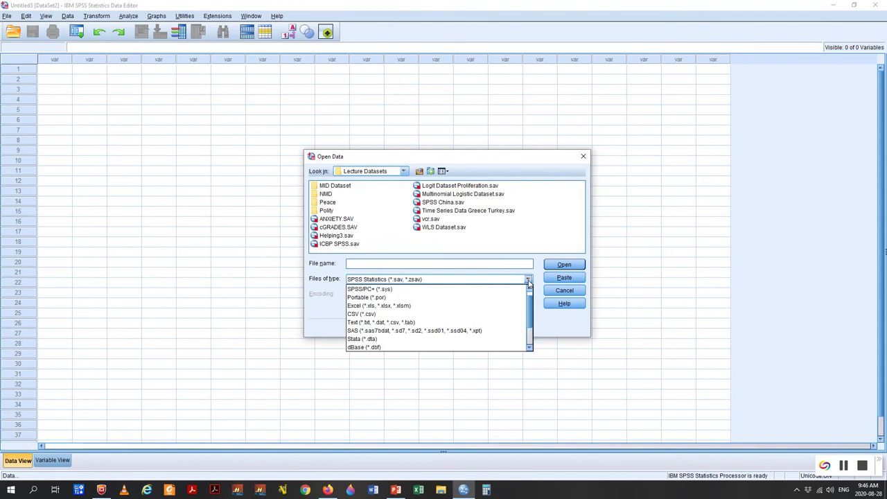
left_click(381, 306)
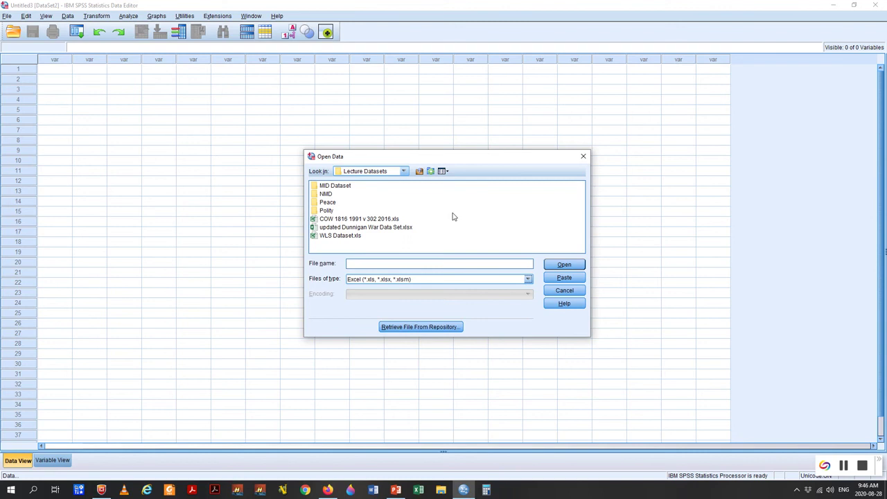
left_click(378, 220)
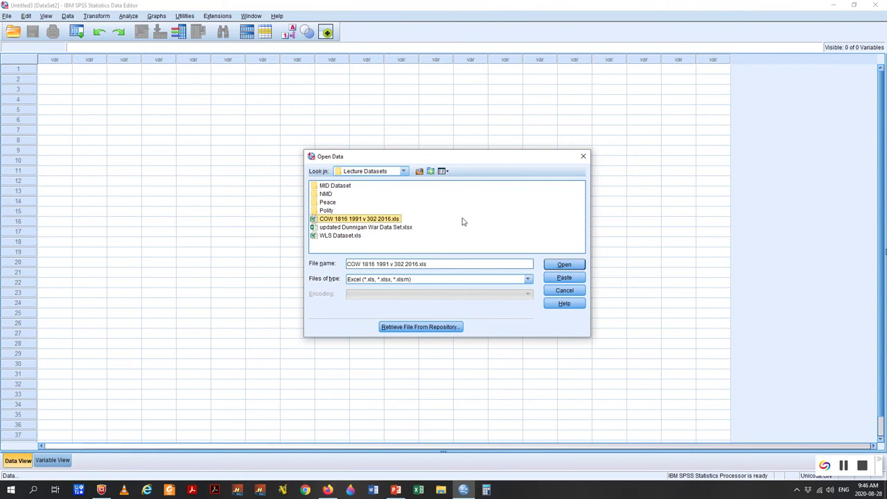
left_click(564, 264)
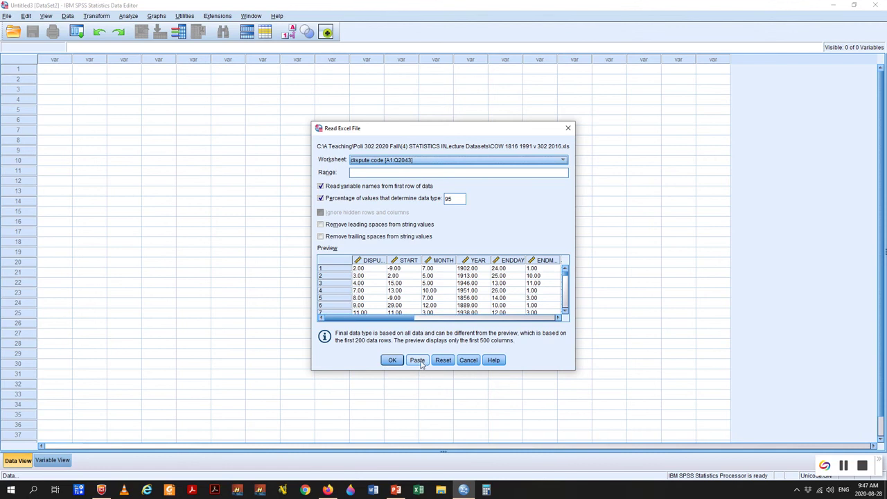
left_click(392, 361)
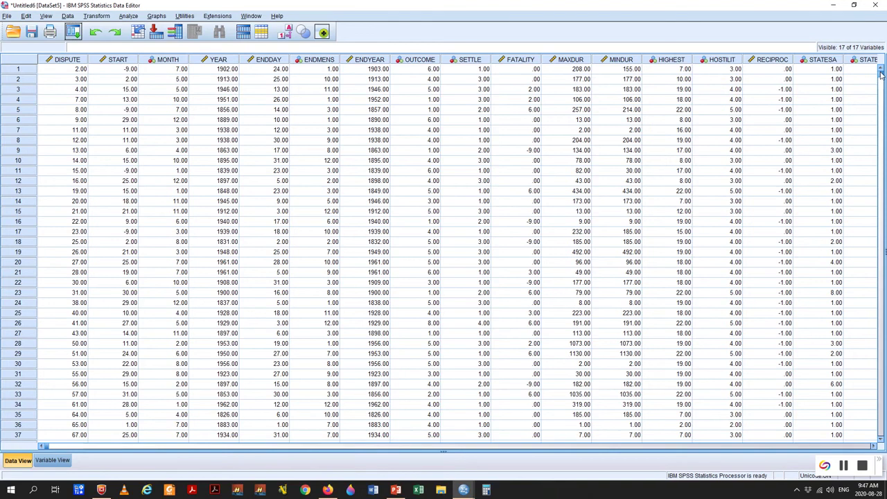
Step: Examine the imported dispute cases and the variable columns from ENDMENS through STATESA, including OUTCOME
left_click(43, 163)
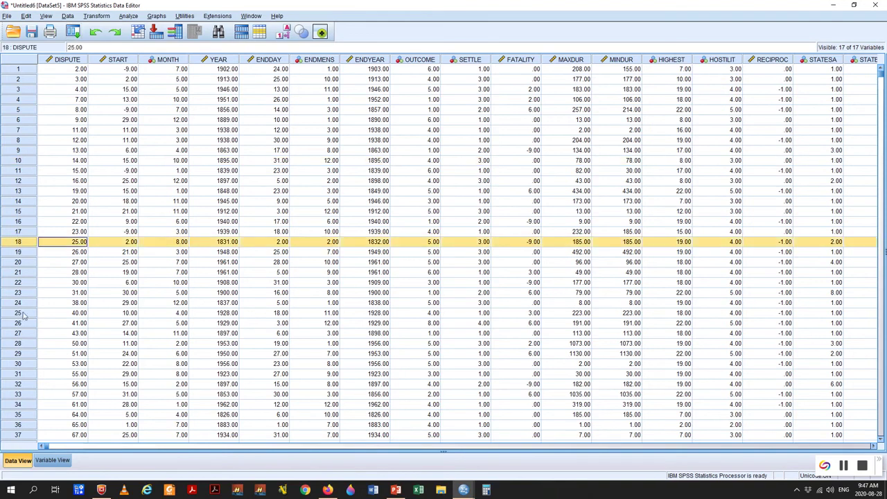
left_click(41, 375)
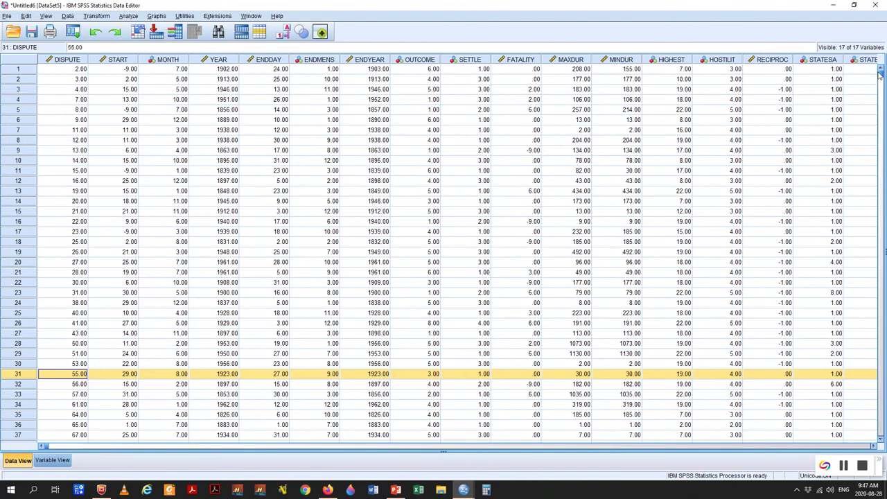
mouse_move(880, 76)
left_mouse_down()
mouse_move(881, 433)
mouse_move(880, 73)
left_mouse_up()
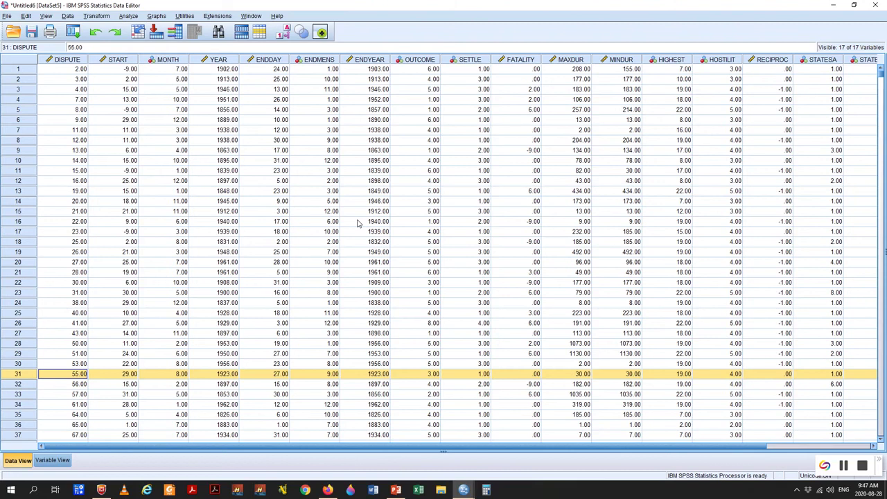
left_click(320, 60)
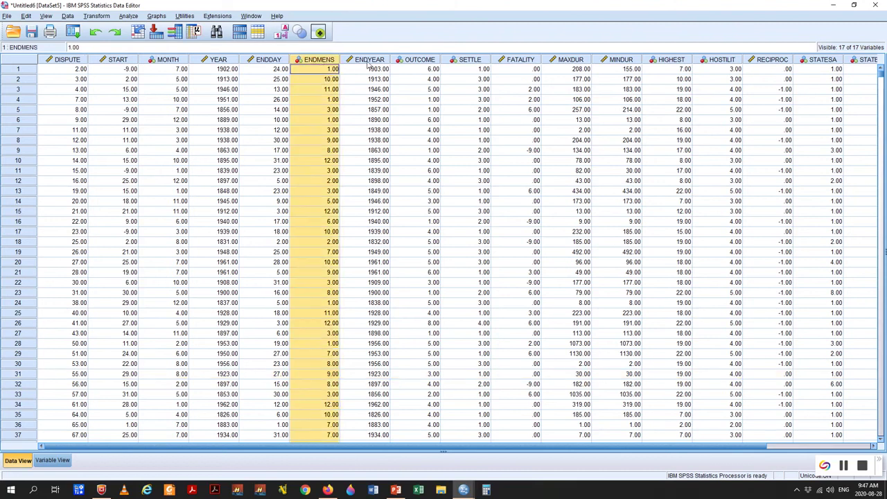
left_click(368, 60)
left_click(429, 59)
left_click(469, 60)
left_click(518, 60)
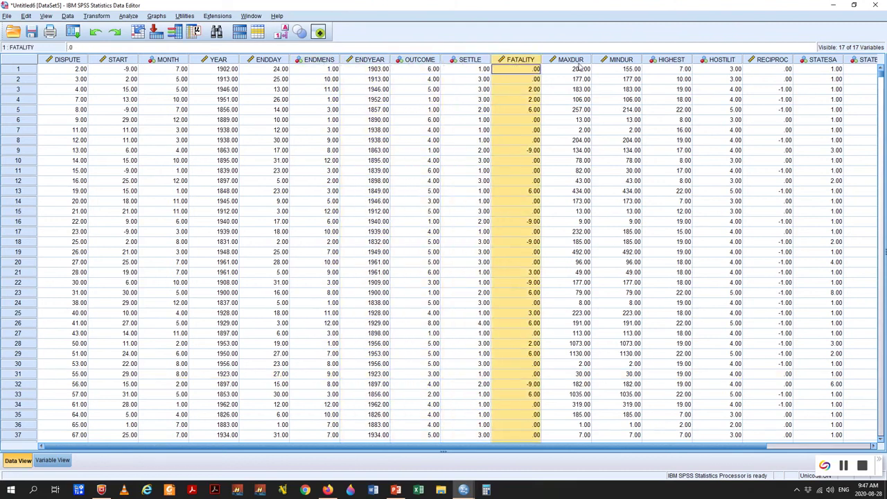
left_click(572, 60)
left_click(623, 60)
left_click(671, 59)
left_click(722, 59)
left_click(772, 60)
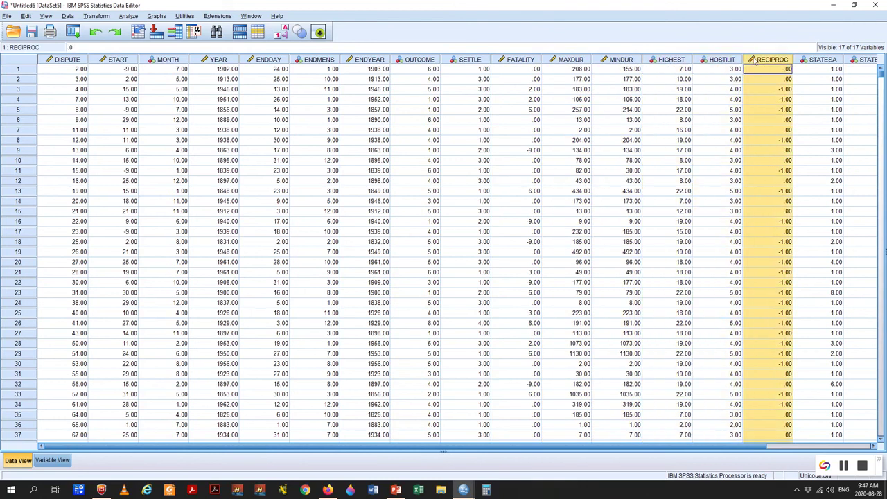
left_click(810, 61)
left_click_drag(341, 449, 276, 445)
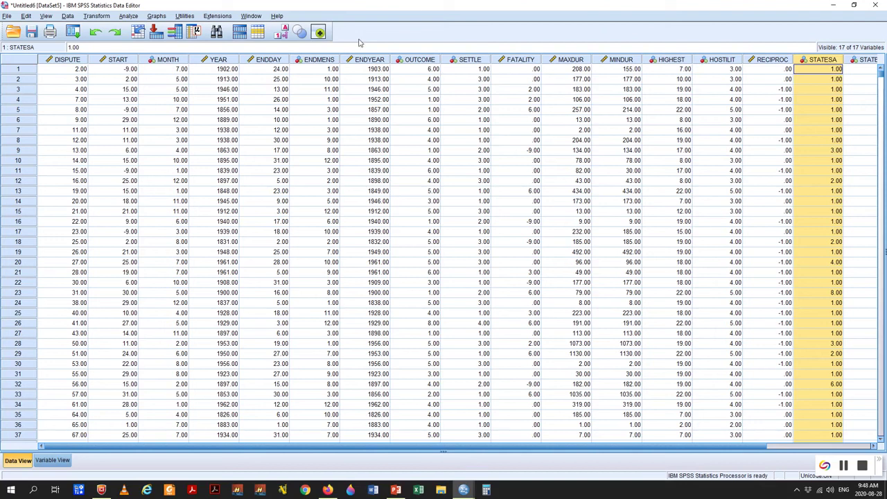
left_click(412, 61)
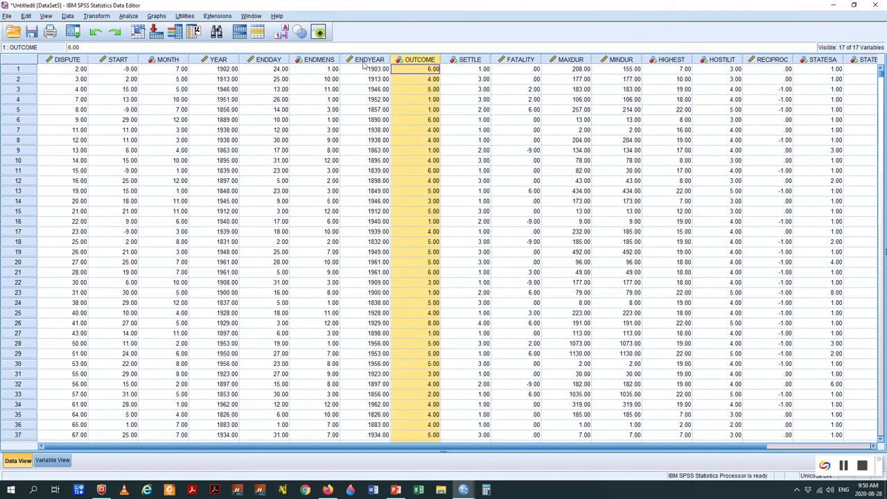
left_click(96, 16)
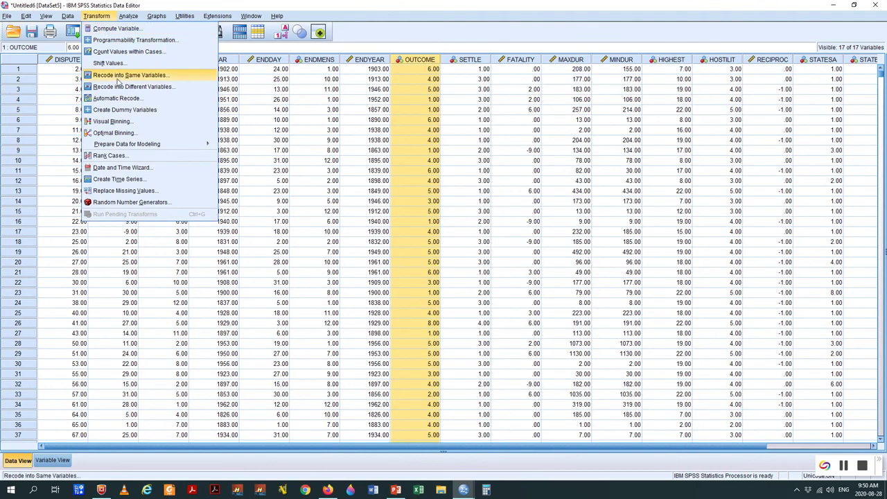
left_click(313, 159)
left_click(303, 151)
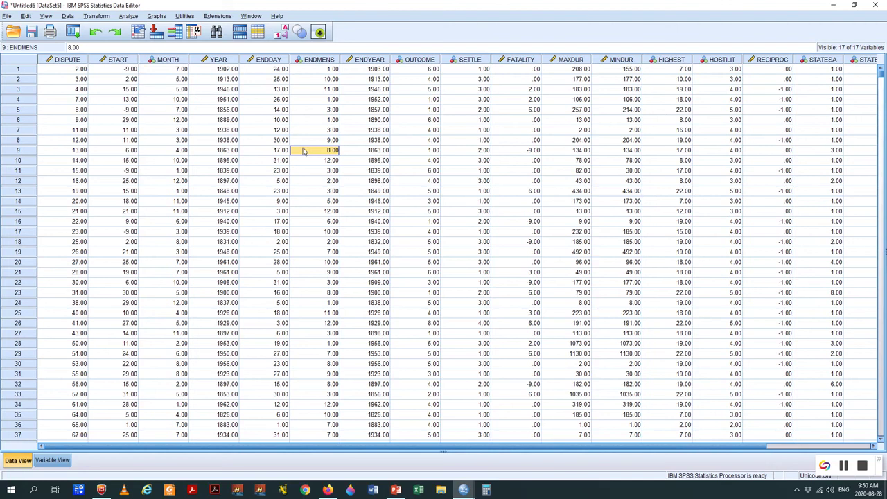
Step: Inspect the measurement level choices for OUTCOME in the variable definitions and return to the case data
left_click(52, 460)
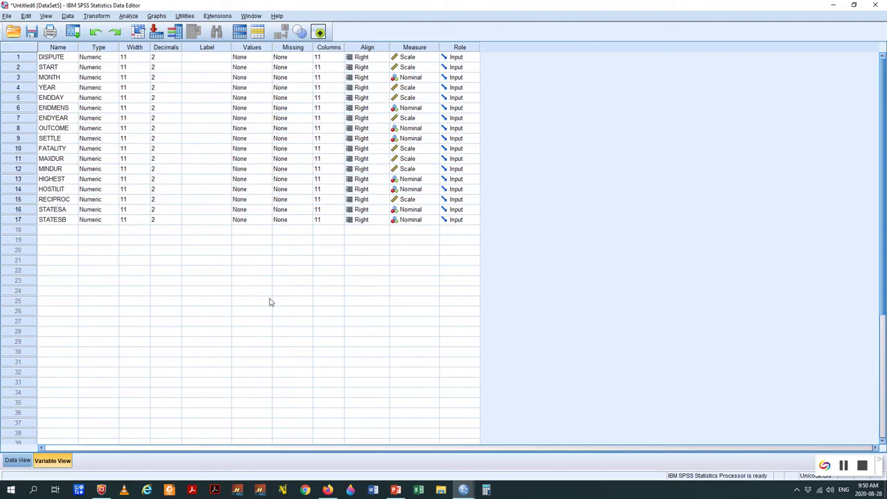
left_click(424, 130)
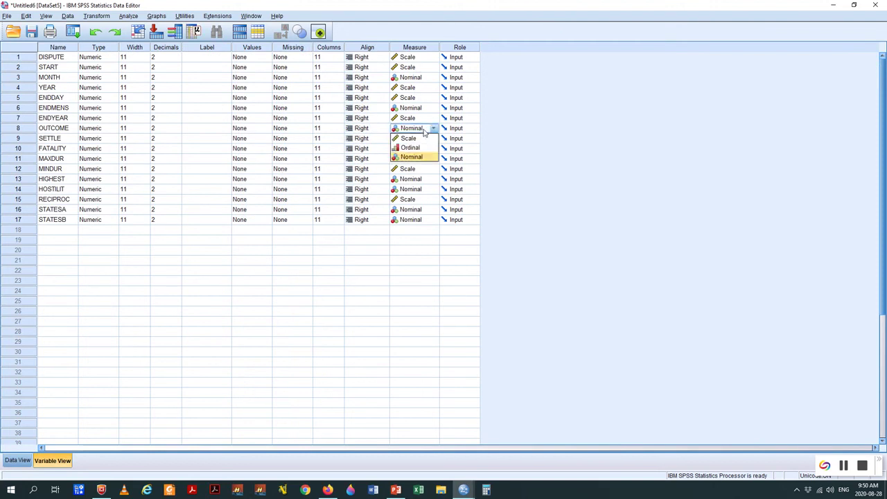
left_click(379, 261)
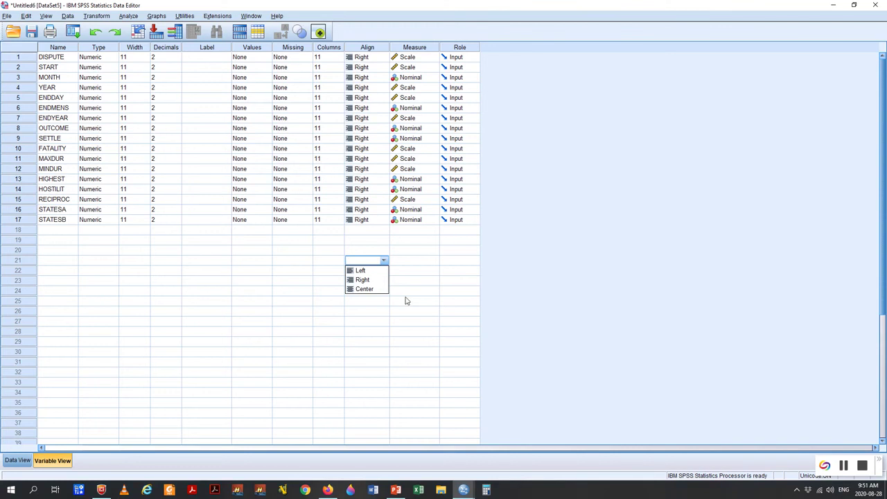
left_click(607, 253)
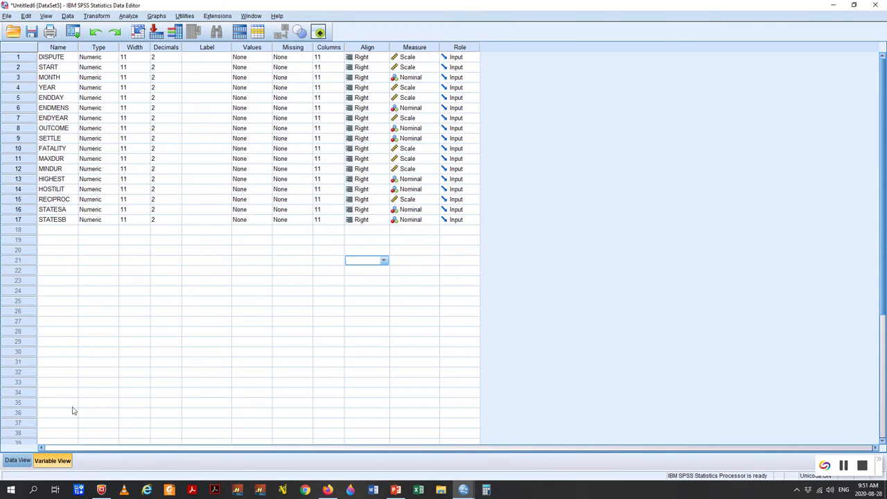
left_click(18, 460)
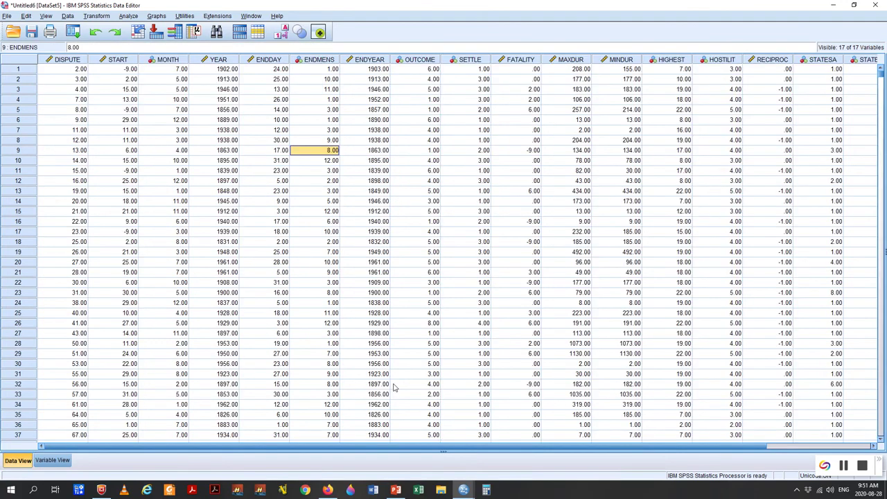
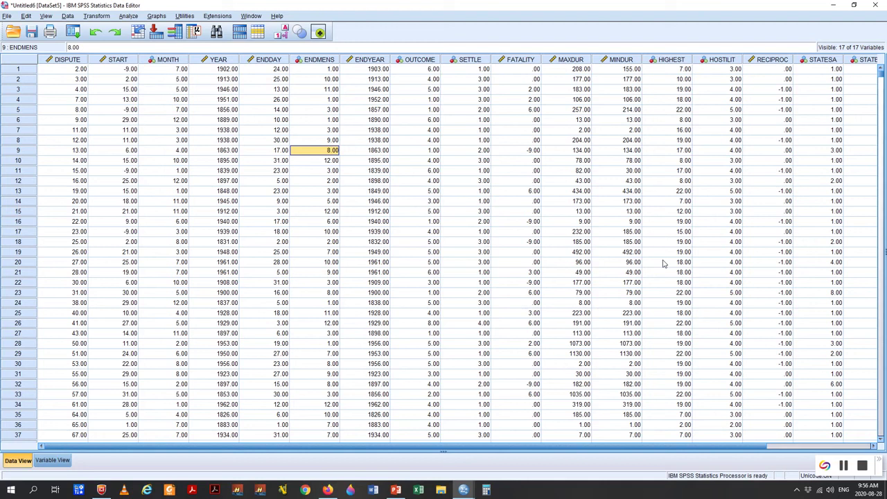
left_click(859, 252)
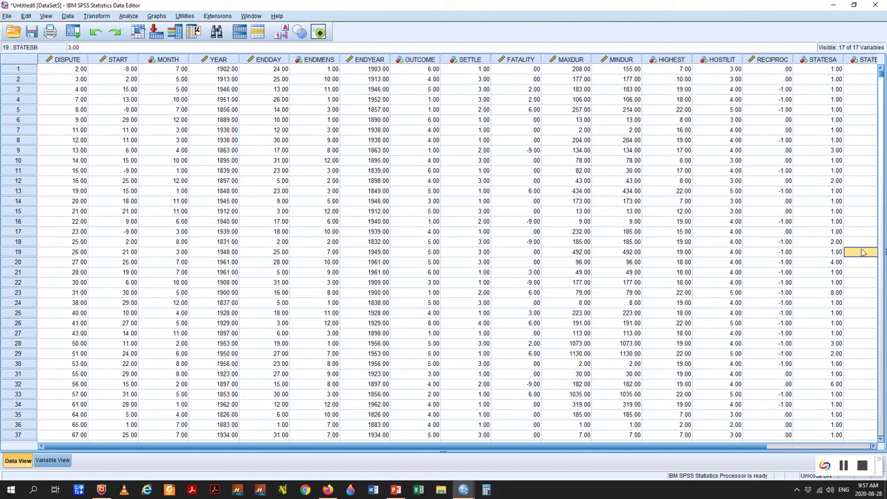
Step: Set up a Descriptives analysis with the variables HOSTILIT, RECIPROC and FATALITY
left_click(126, 19)
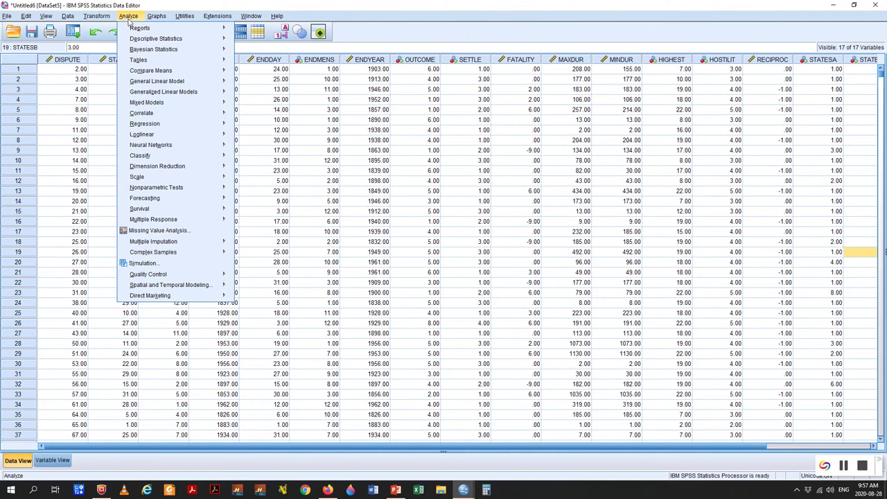
mouse_move(149, 42)
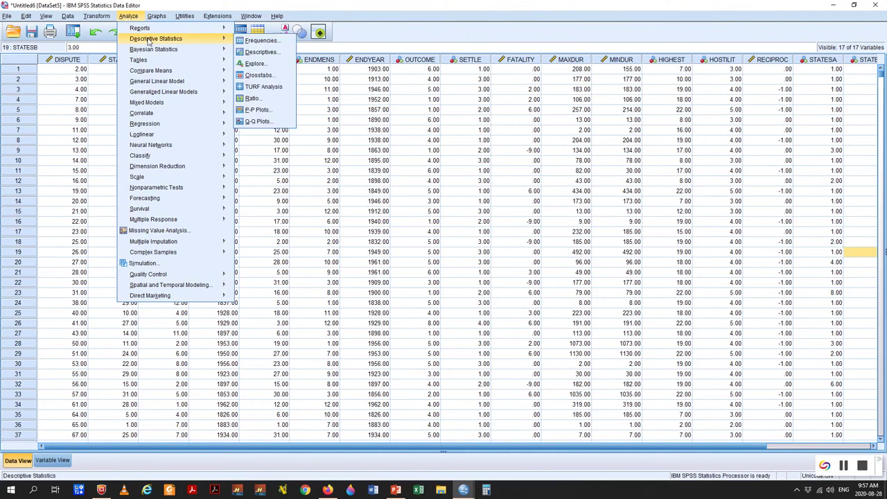
left_click(261, 52)
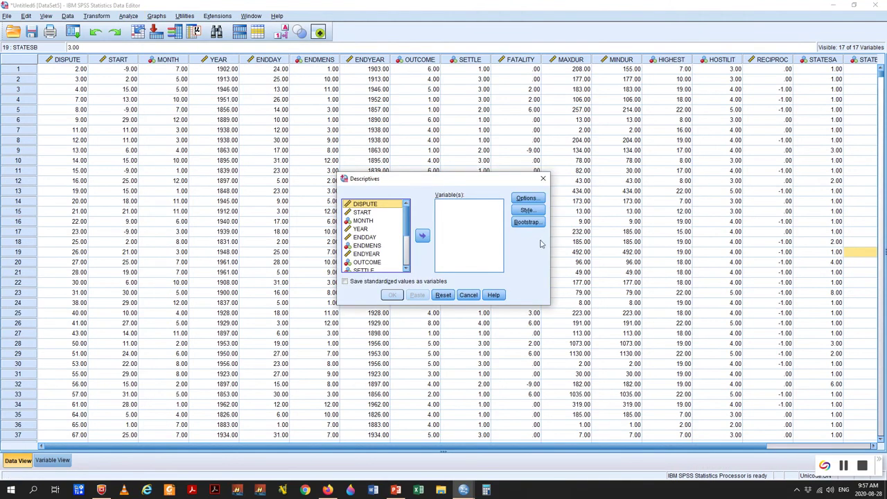
left_click_drag(551, 242, 651, 253)
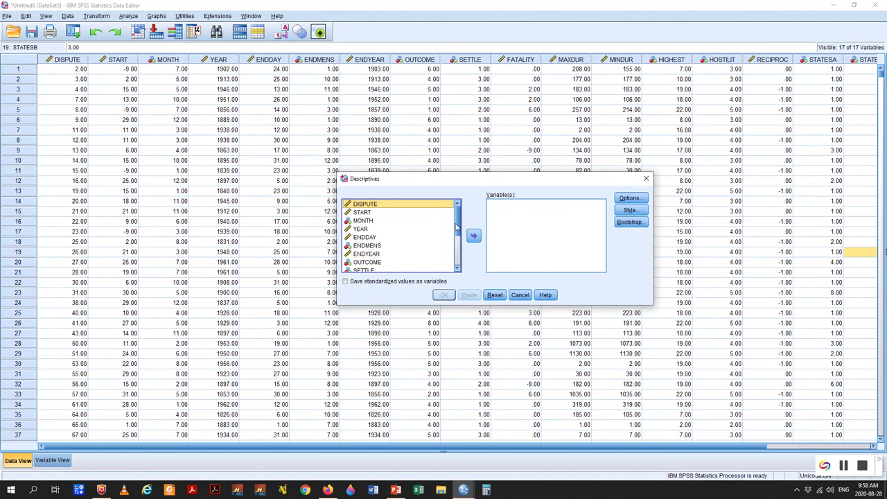
left_click_drag(456, 227, 462, 265)
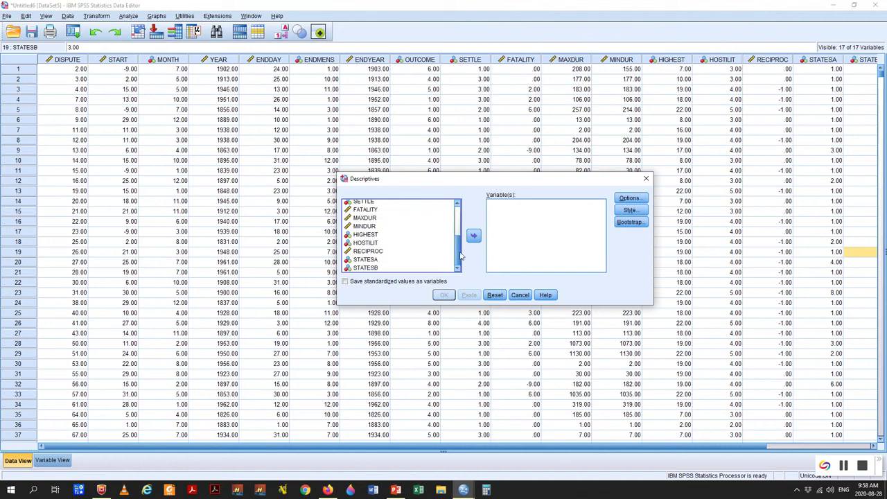
left_click(363, 244)
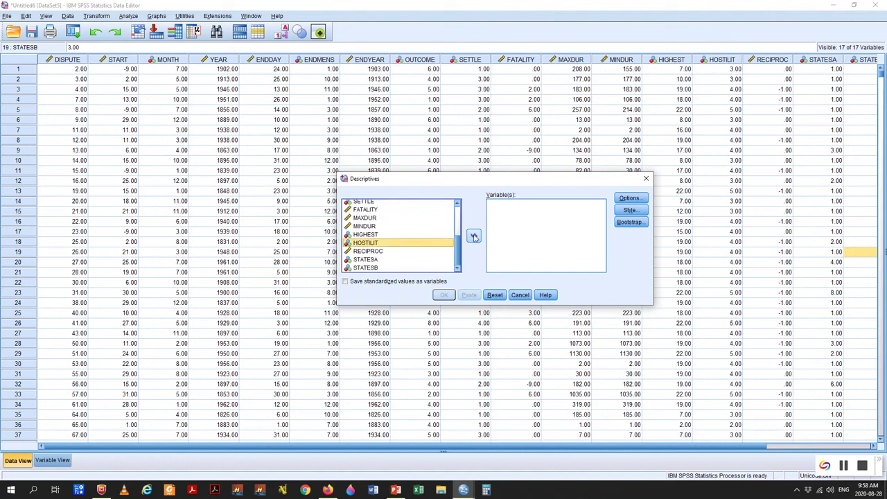
left_click(473, 237)
left_click(363, 252)
left_click(474, 237)
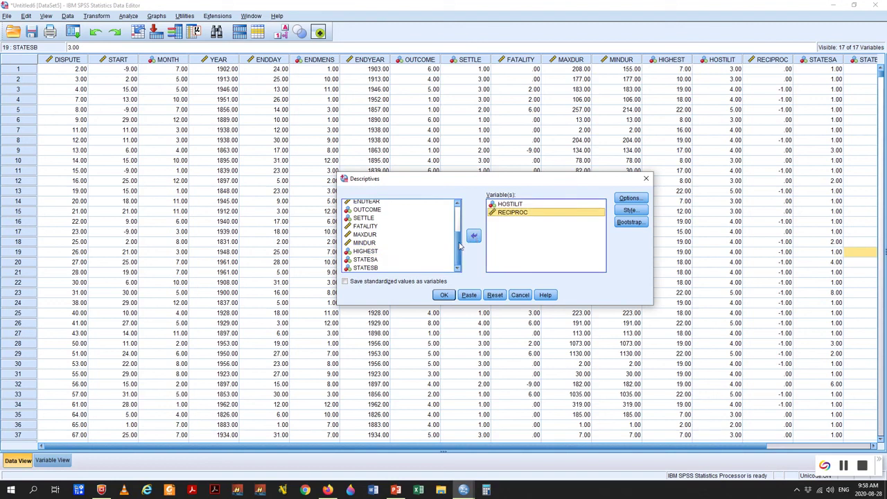
left_click(365, 226)
left_click(474, 237)
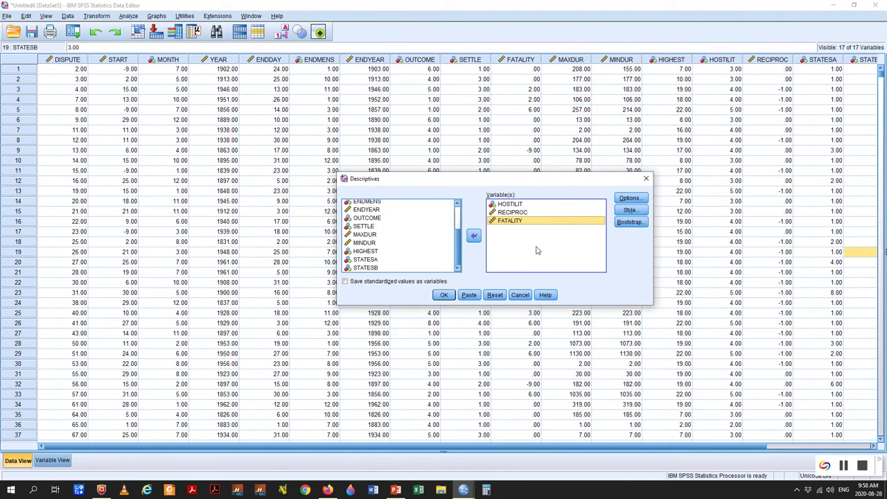
Step: Add kurtosis and skewness to the statistics computed by the Descriptives analysis
left_click(629, 198)
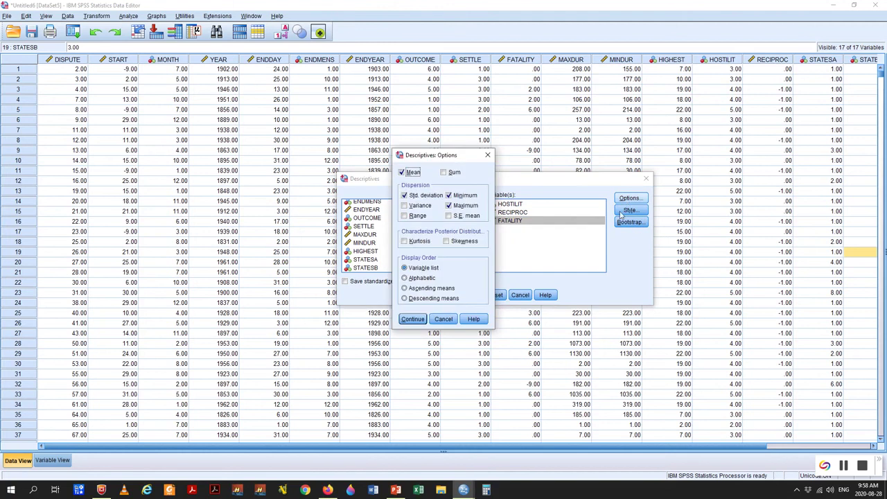
left_click(405, 241)
left_click(446, 241)
left_click(412, 319)
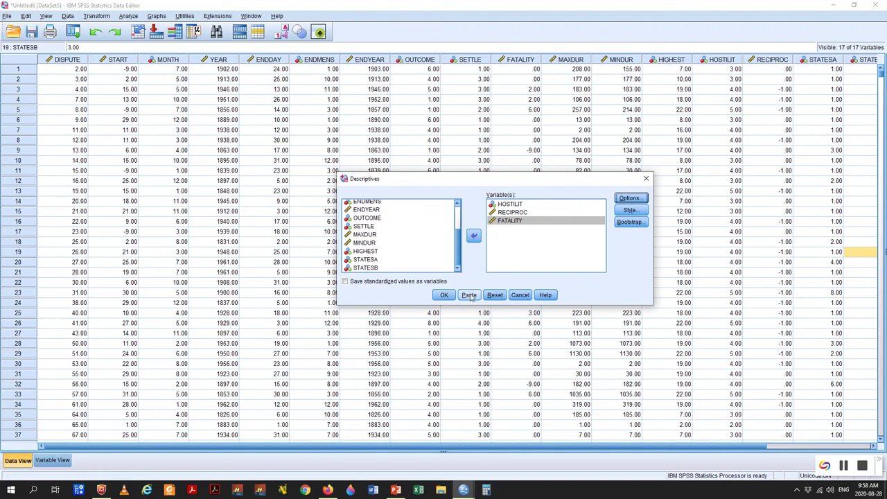
Step: Generate syntax for the Descriptives analysis of HOSTILIT, RECIPROC and FATALITY and run the complete command block
left_click(469, 295)
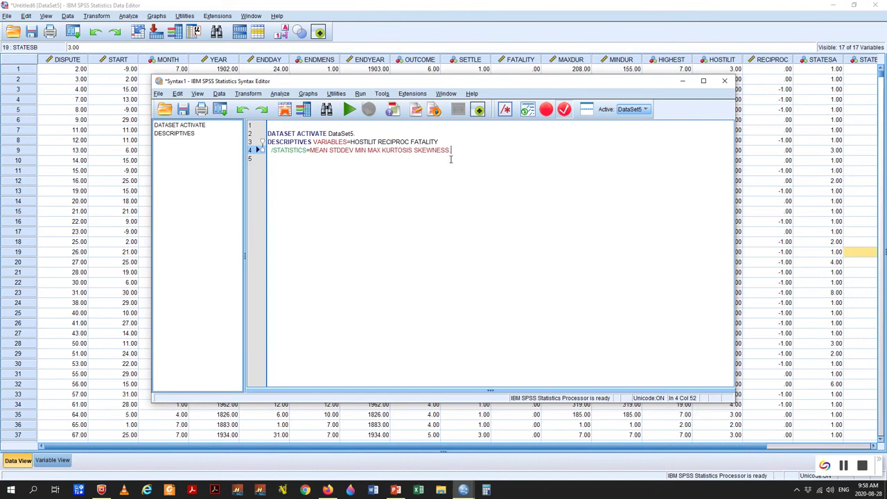
left_click_drag(460, 151, 263, 135)
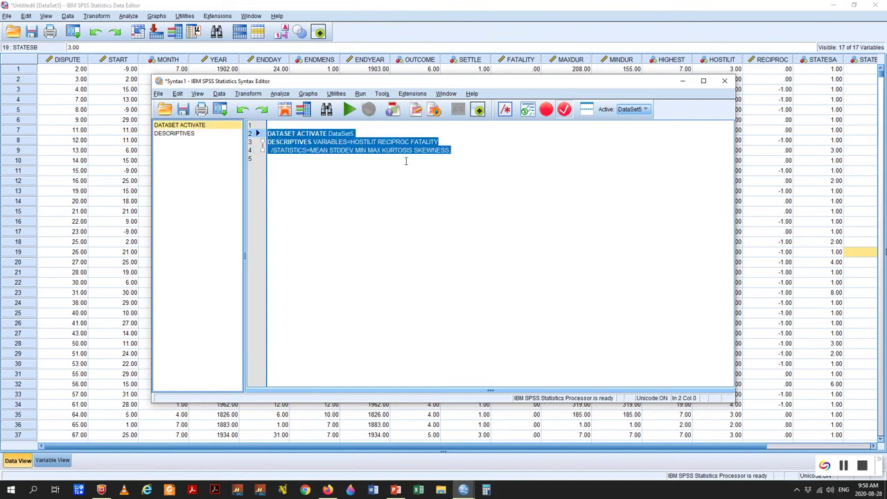
key("ctrl+r")
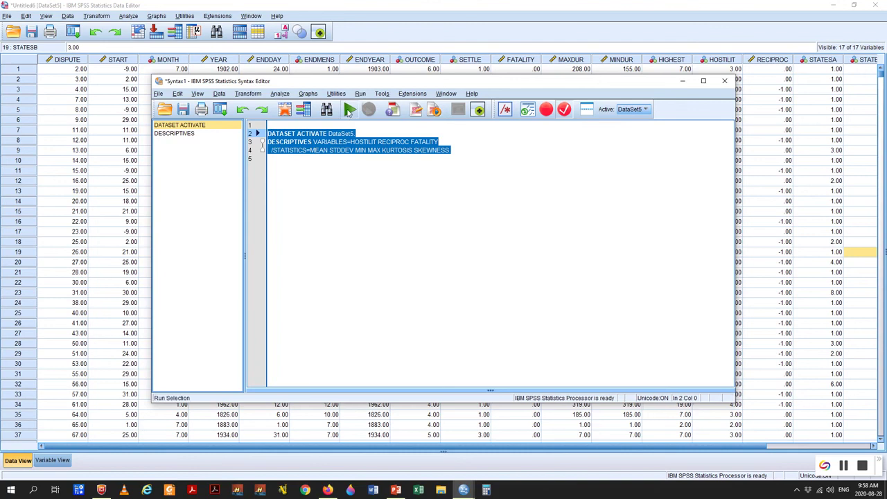
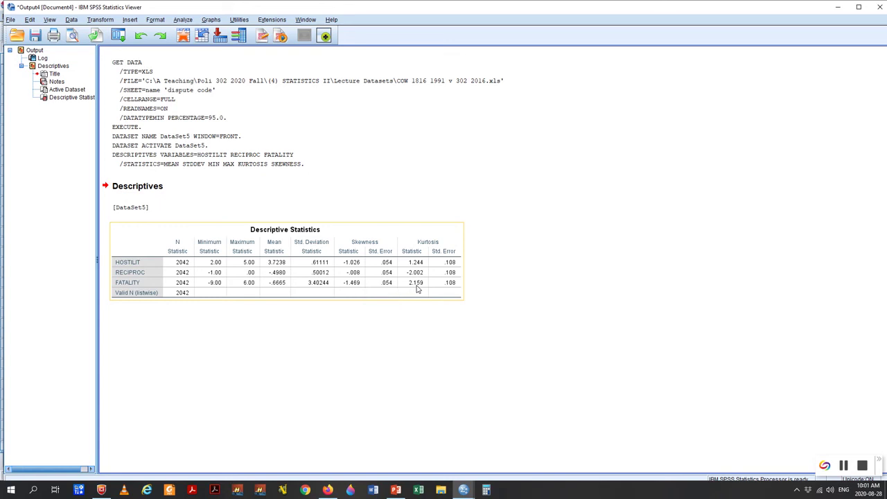
Step: Examine the Descriptive Statistics table, especially the kurtosis figures for HOSTILIT, RECIPROC and FATALITY
left_click(516, 279)
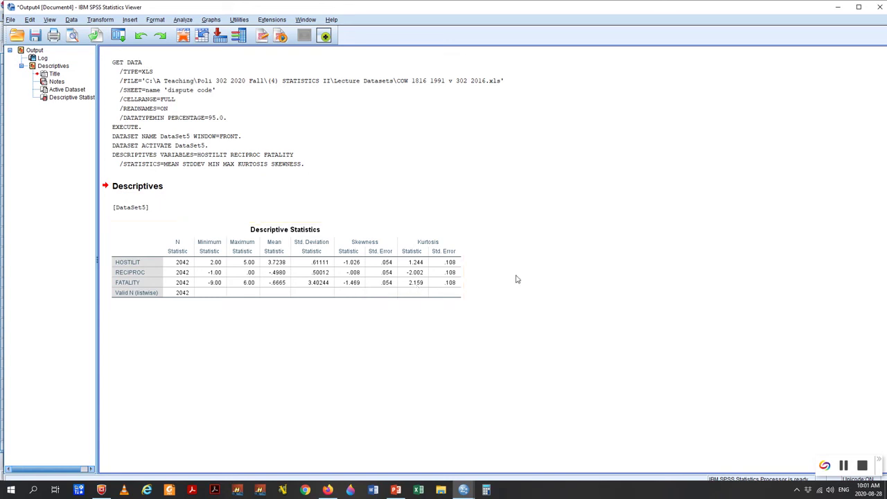
left_click(413, 288)
left_click(472, 283)
left_click(425, 286)
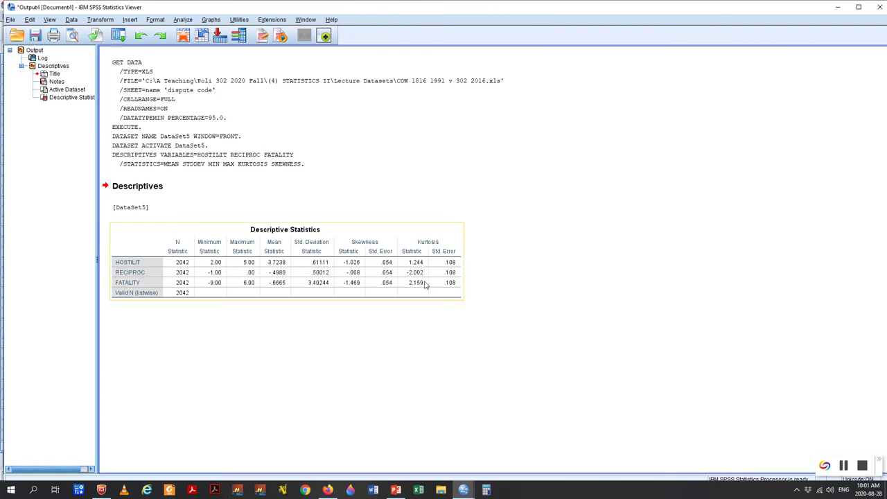
left_click(488, 289)
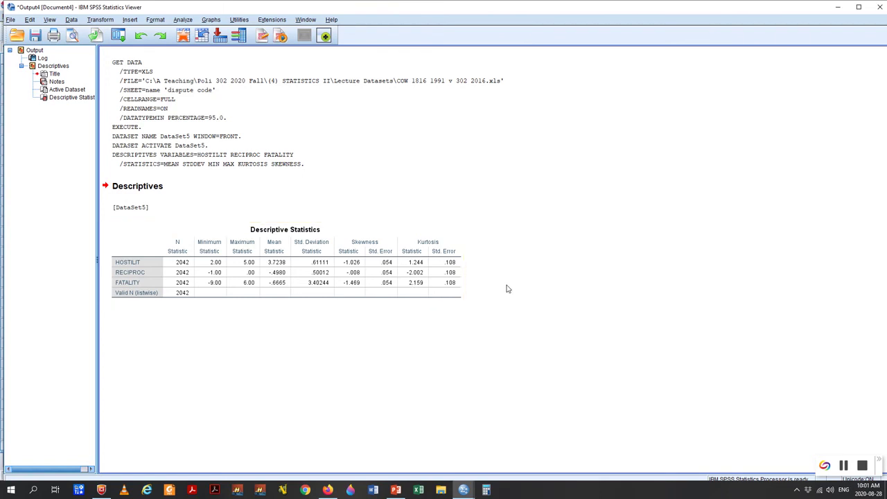
left_click(412, 286)
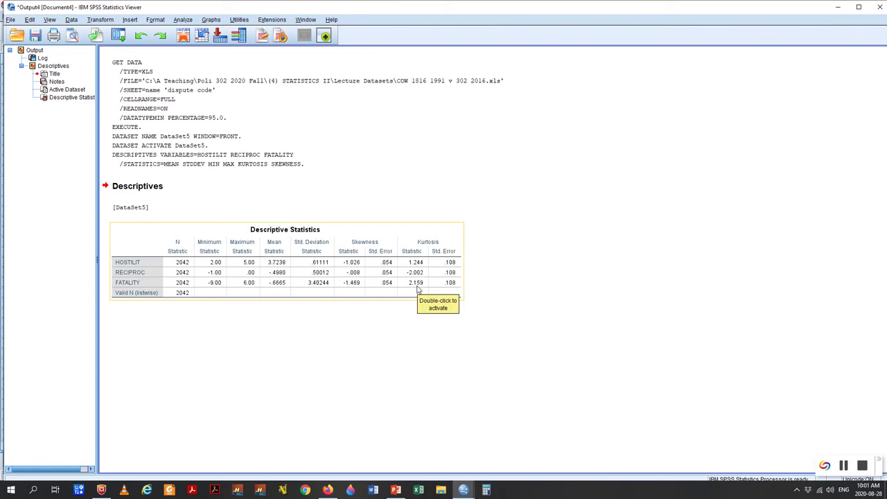
left_click(500, 271)
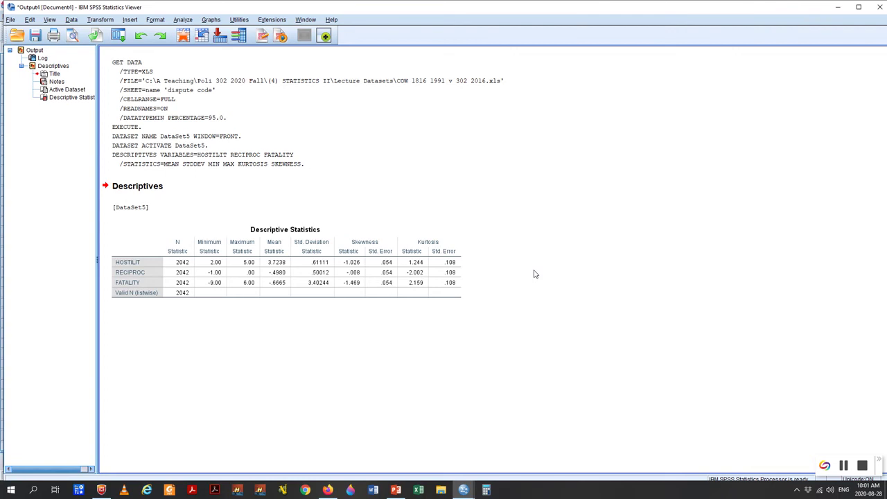
left_click(420, 282)
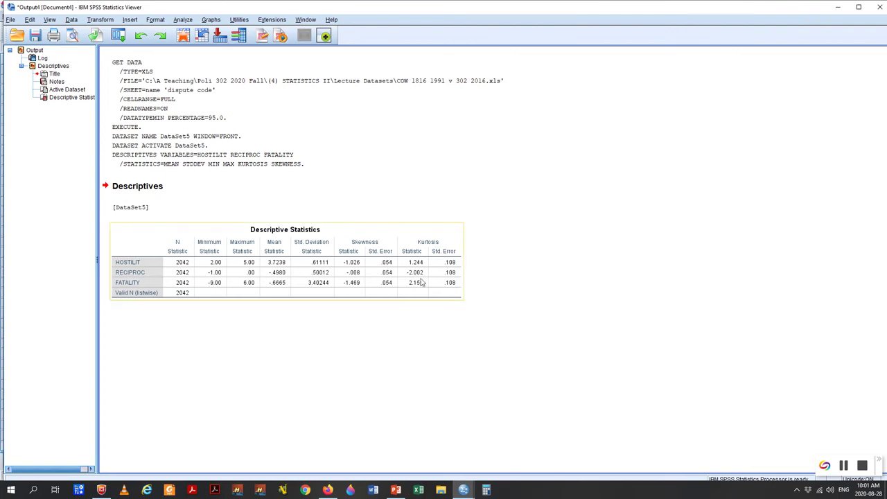
left_click(593, 278)
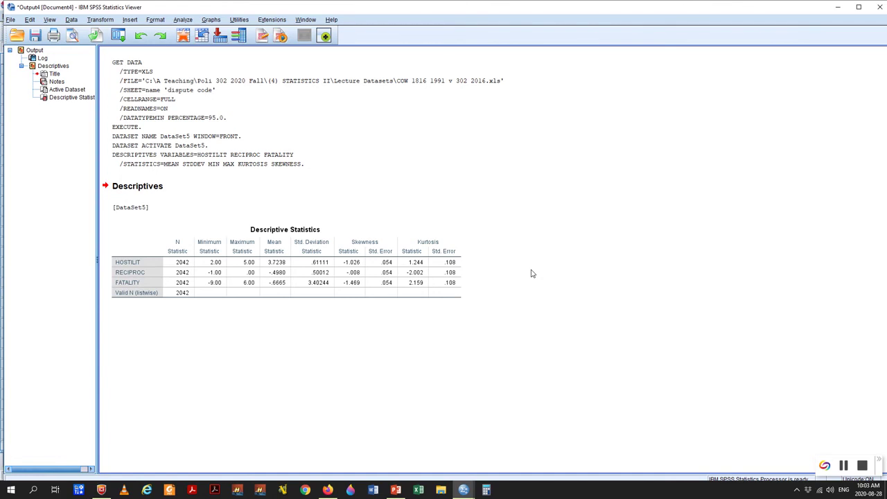
Step: Run a bivariate correlation of HOSTILIT, RECIPROC and FATALITY with the default Pearson coefficient and two-tailed significance test
left_click(183, 21)
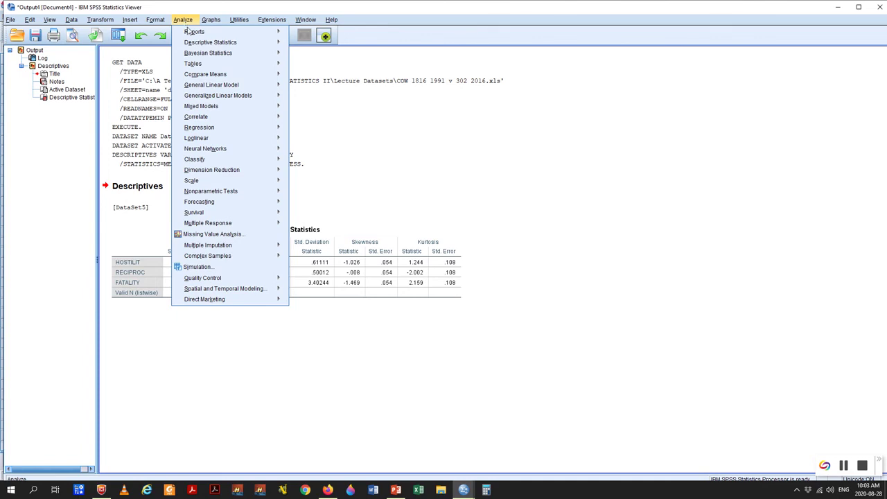
mouse_move(205, 98)
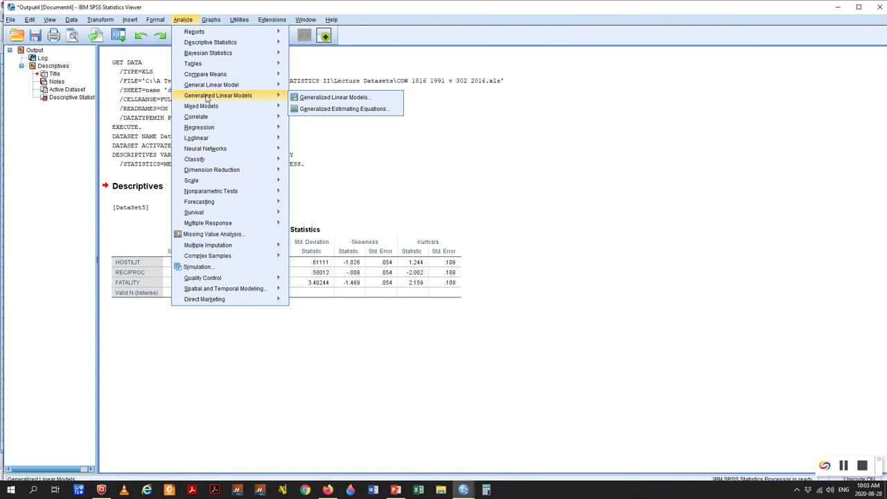
mouse_move(201, 118)
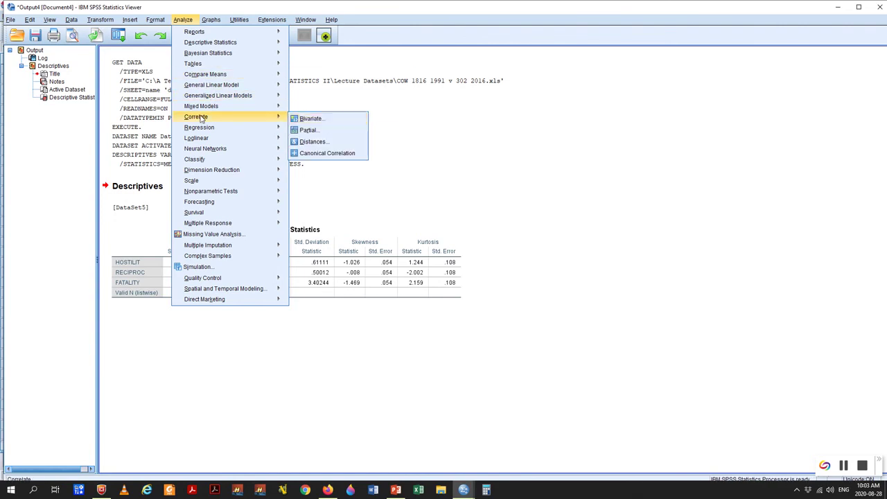
left_click(315, 118)
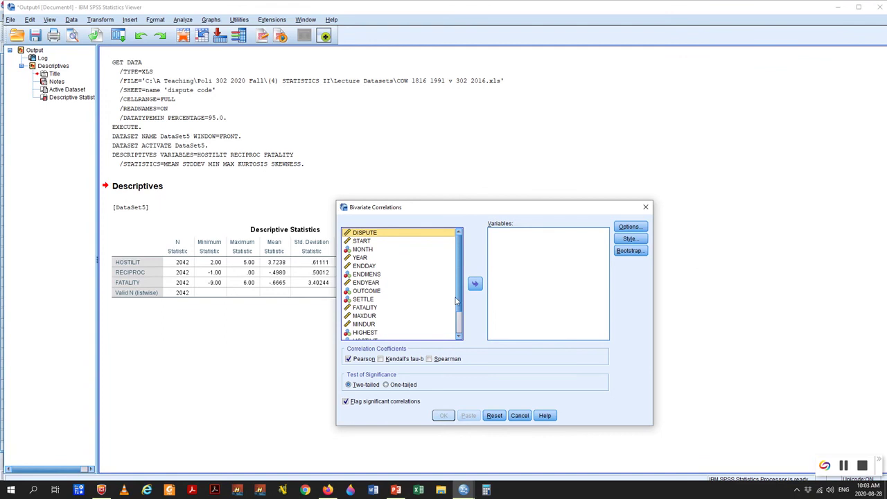
scroll(456, 300, "down", 1)
left_click(366, 311)
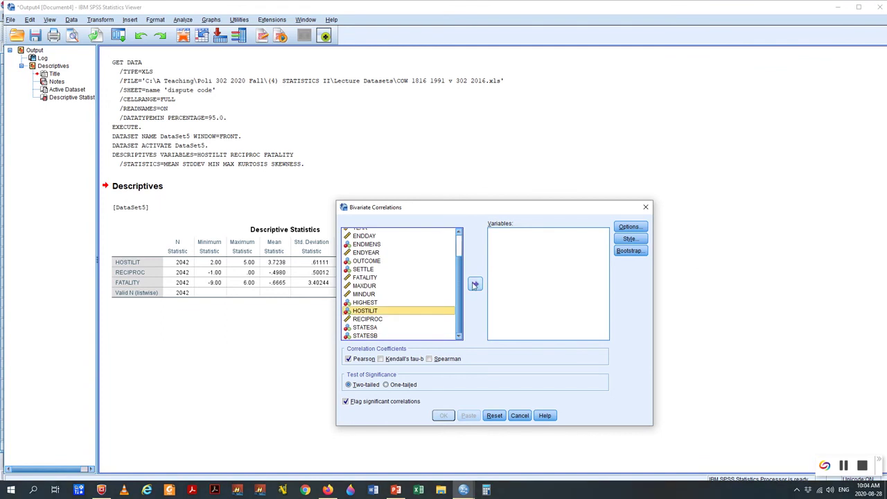
left_click(475, 284)
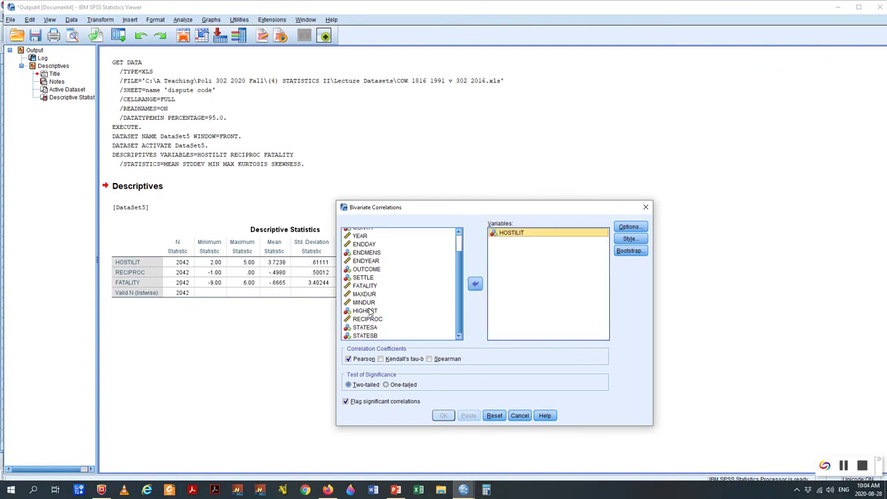
left_click(475, 284)
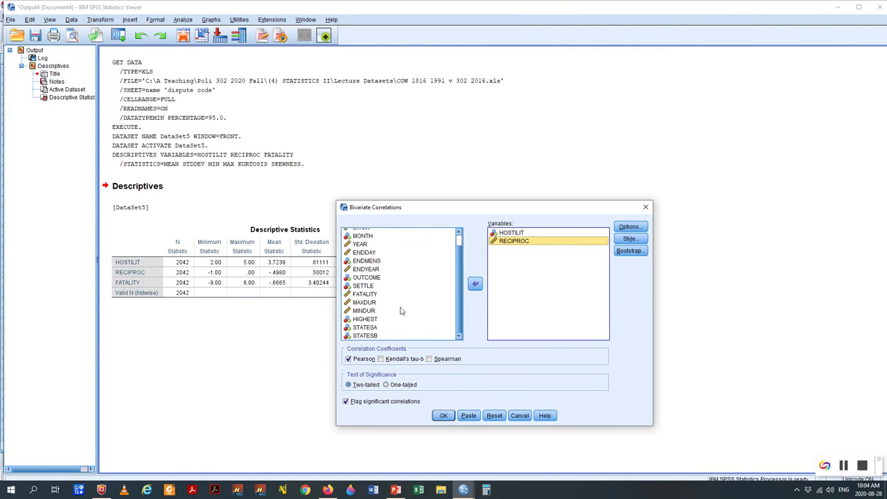
left_click(368, 294)
left_click(475, 284)
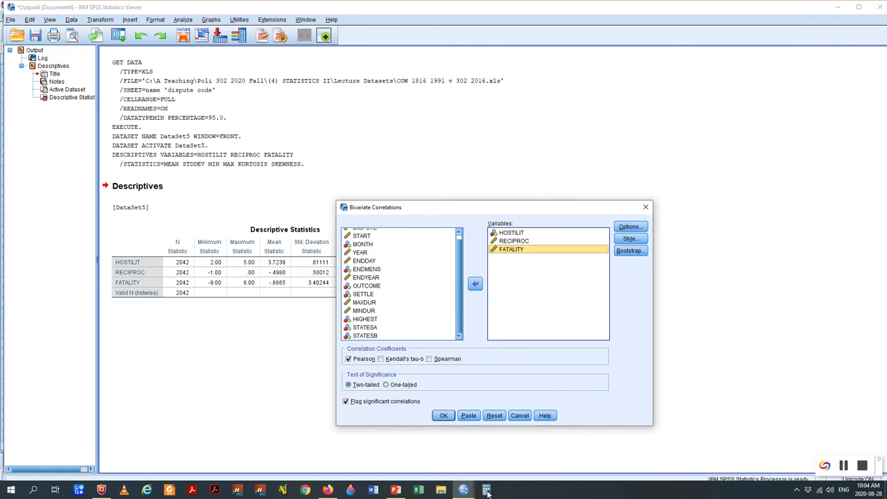
left_click(444, 417)
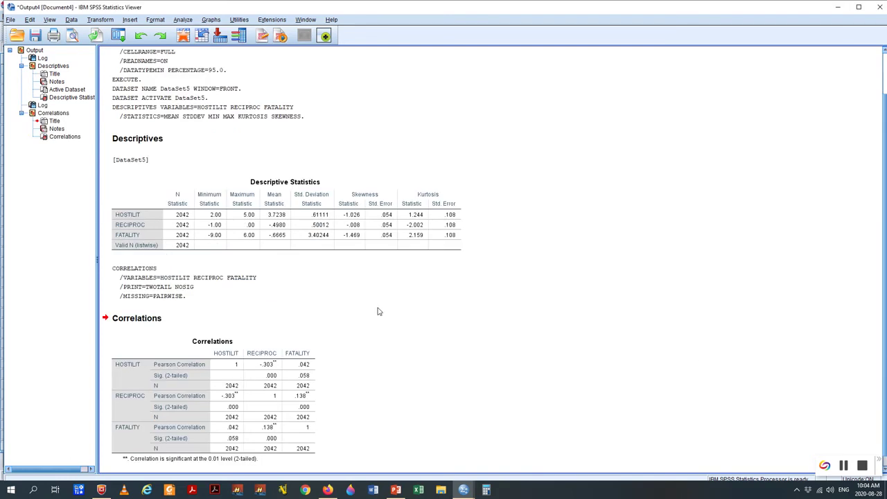
scroll(404, 389, "down", 1)
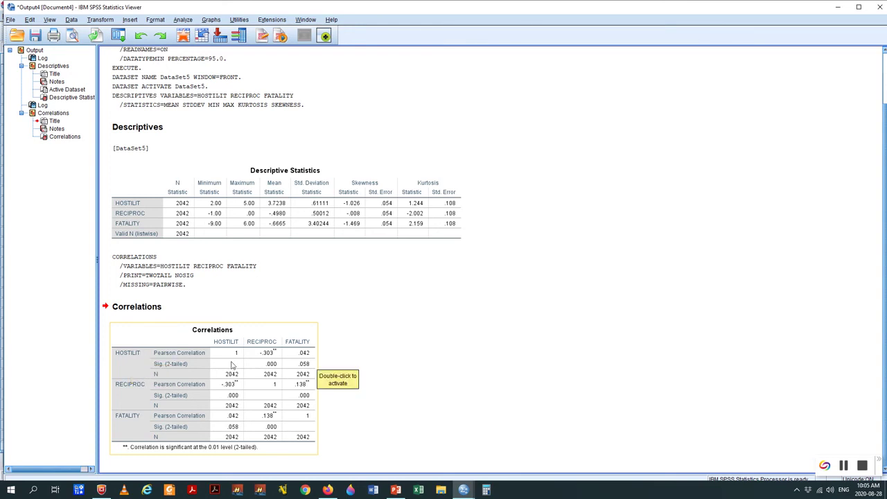
left_click(379, 340)
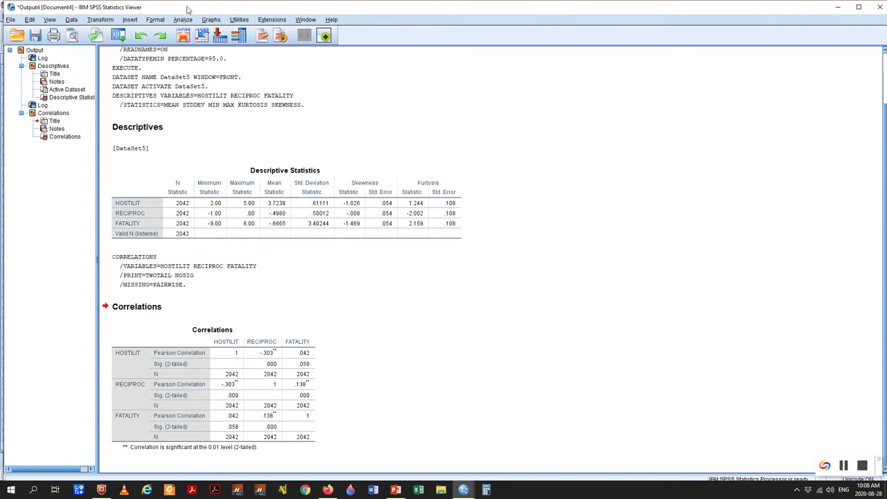
Step: Start a legacy Scatter/Dot chart of the Matrix Scatter type and open its definition
left_click(209, 21)
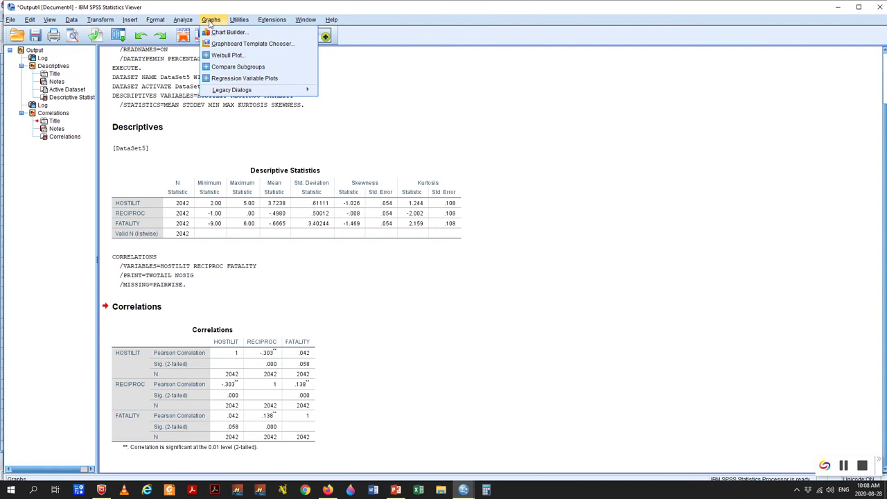
mouse_move(239, 20)
mouse_move(210, 20)
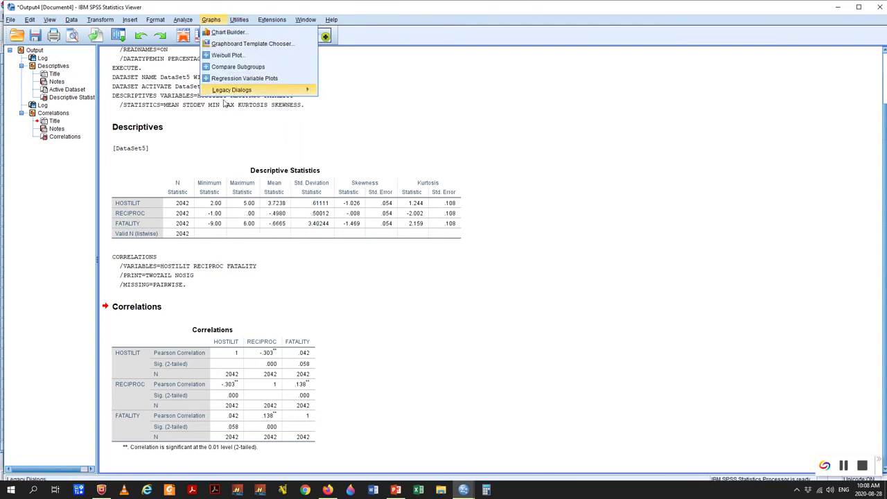
mouse_move(227, 90)
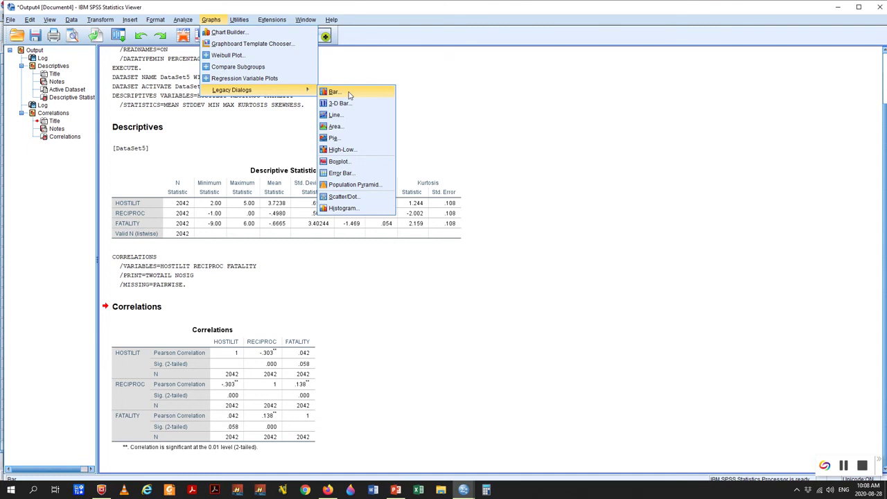
left_click(359, 200)
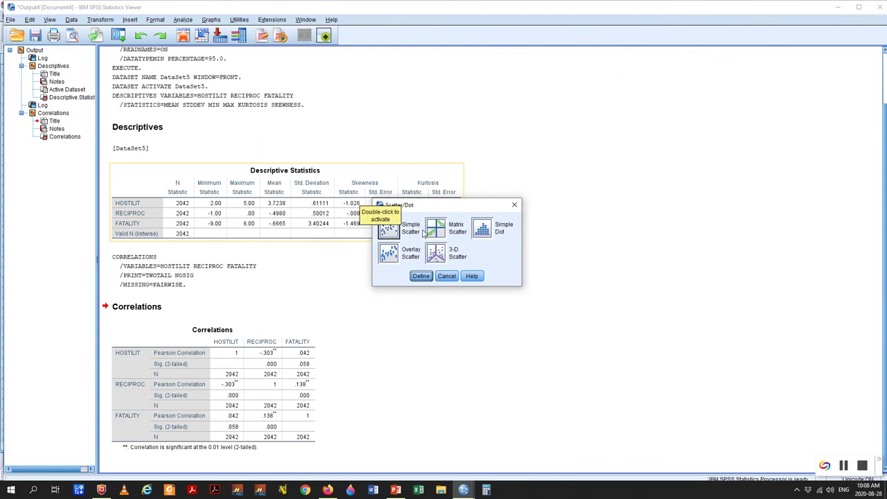
left_click(437, 233)
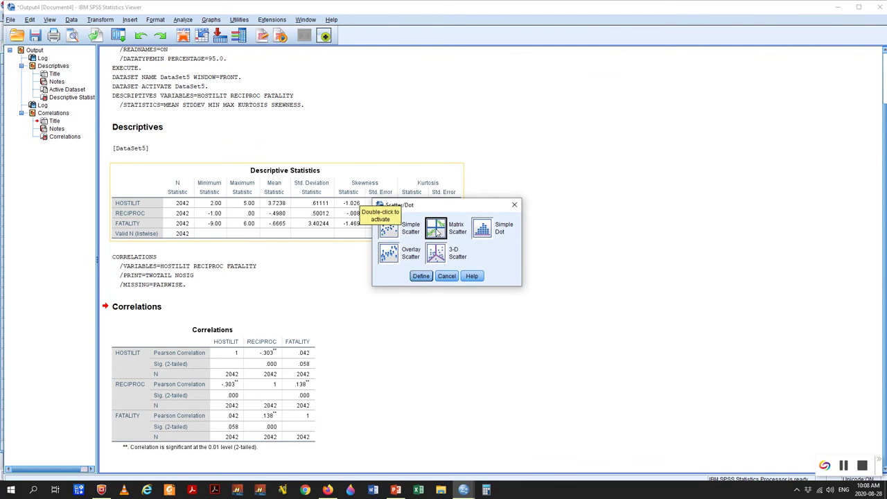
left_click(399, 234)
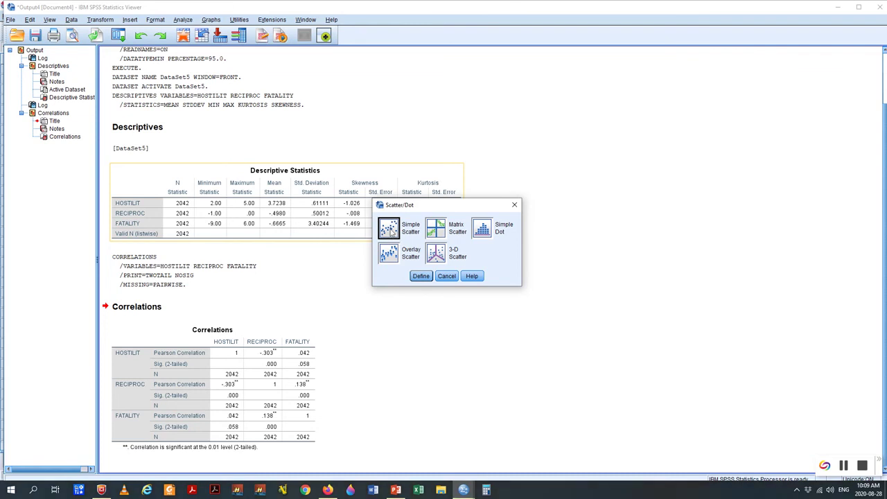
left_click(438, 231)
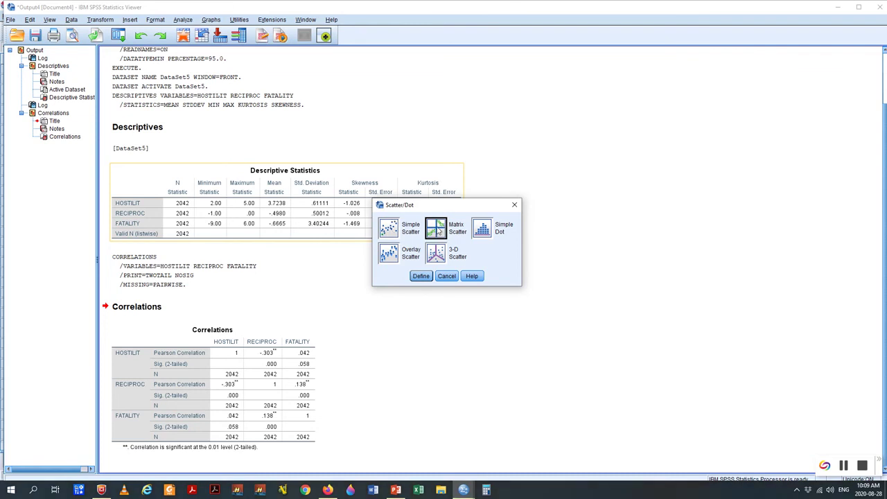
left_click(417, 277)
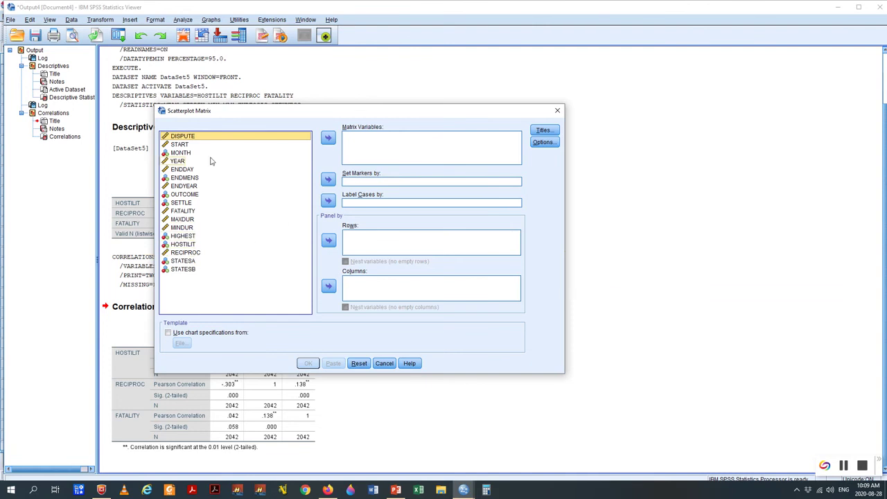
Step: Create the scatterplot matrix with OUTCOME, HOSTILIT, RECIPROC and FATALITY as the matrix variables
left_click(193, 196)
left_click(328, 137)
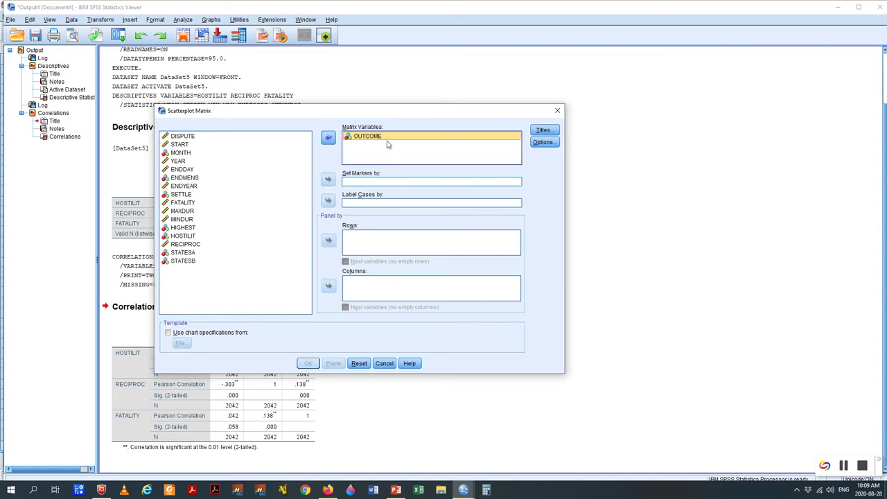
left_click(188, 236)
left_click(329, 138)
left_click(200, 236)
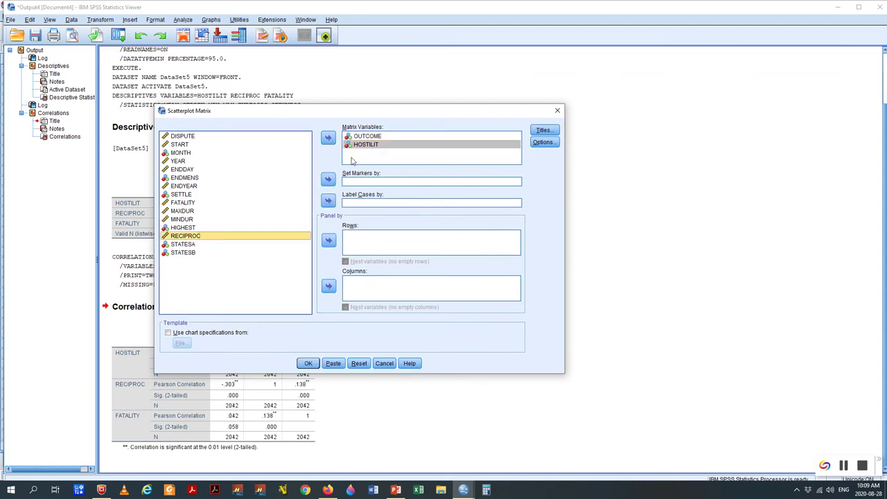
left_click(328, 137)
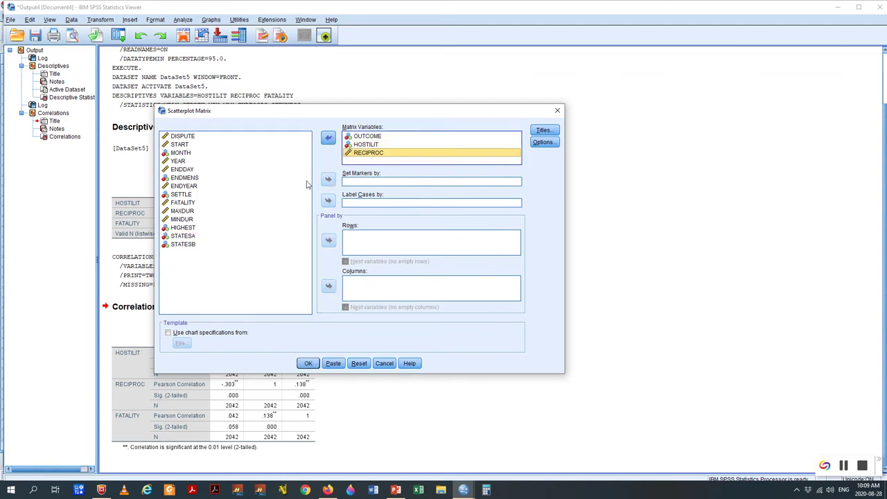
left_click(194, 203)
left_click(328, 138)
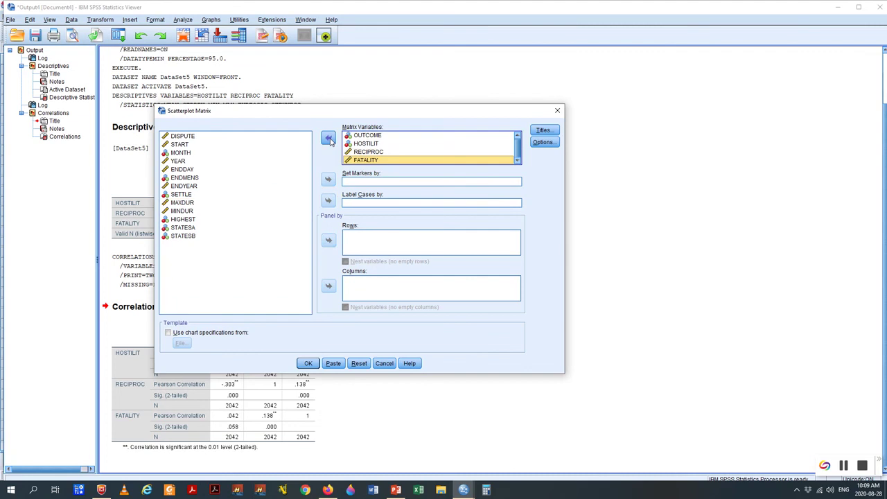
left_click(309, 364)
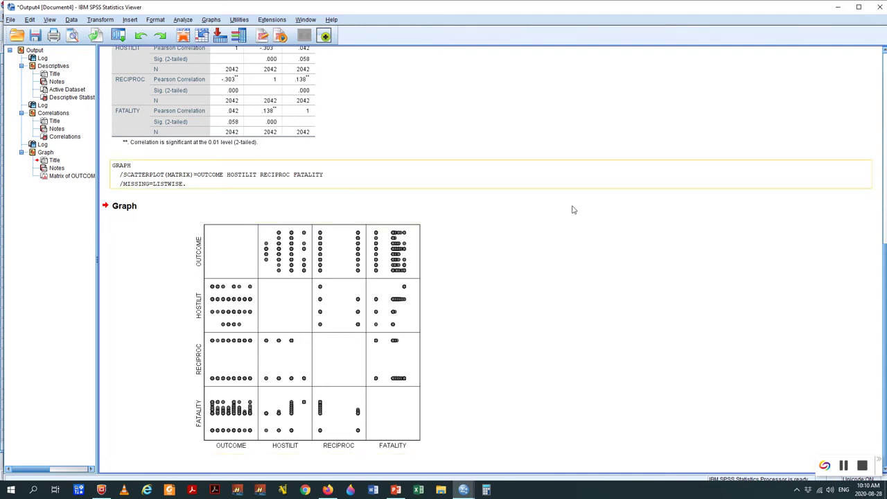
Step: Switch to the empty Untitled3 data editor and open ANXIETY.SAV from the Lecture Datasets folder
mouse_move(468, 493)
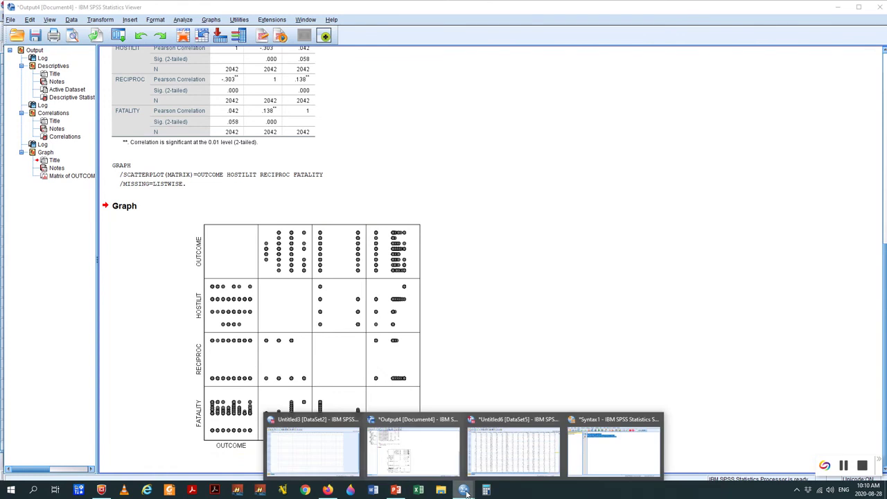
left_click(513, 456)
left_click(313, 457)
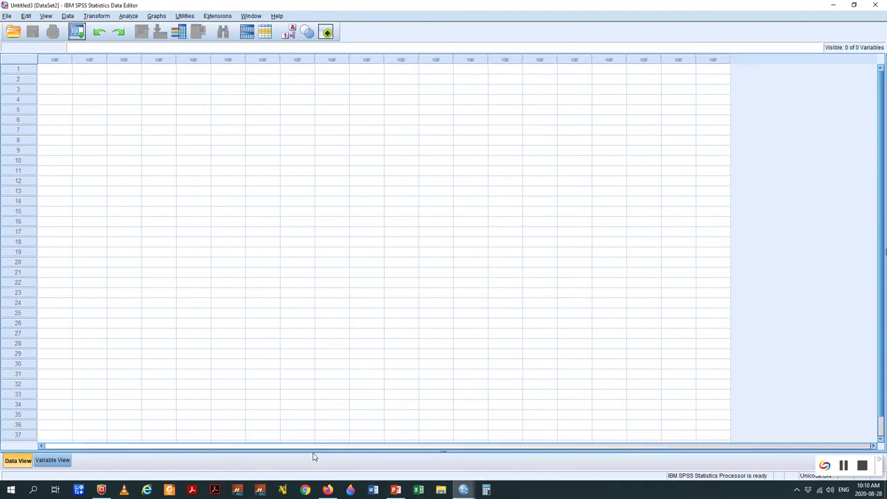
left_click(7, 16)
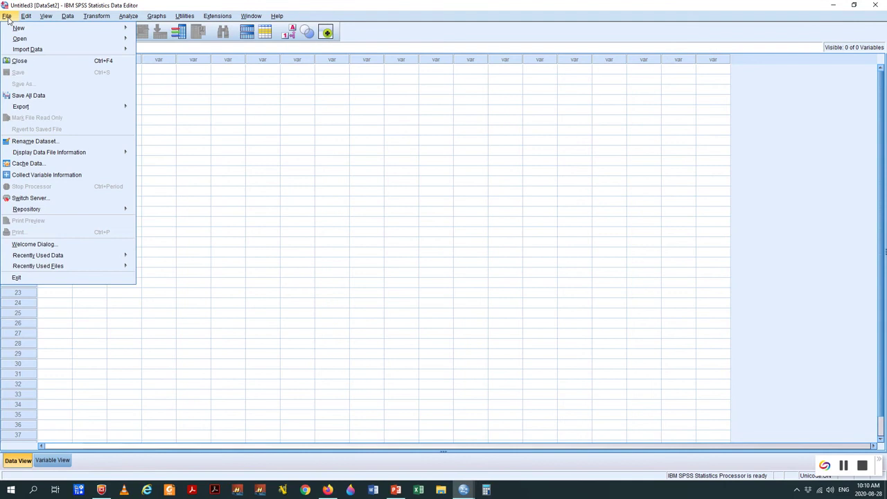
mouse_move(25, 16)
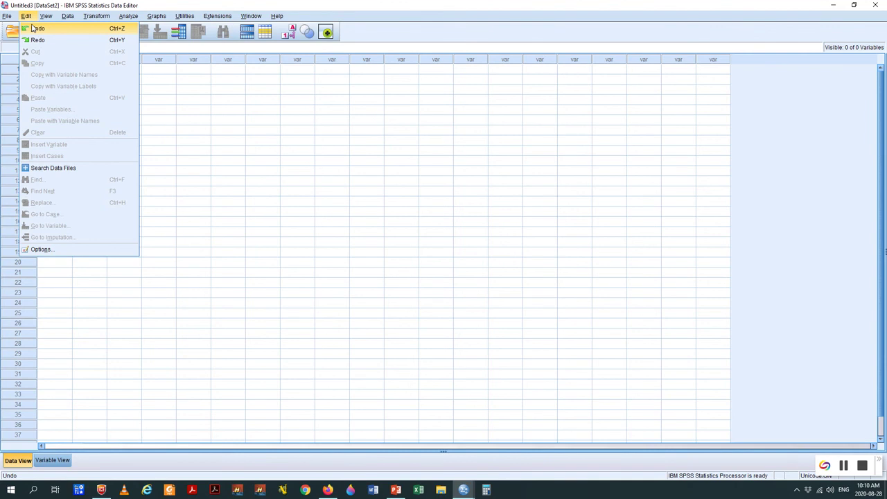
left_click(6, 15)
mouse_move(20, 29)
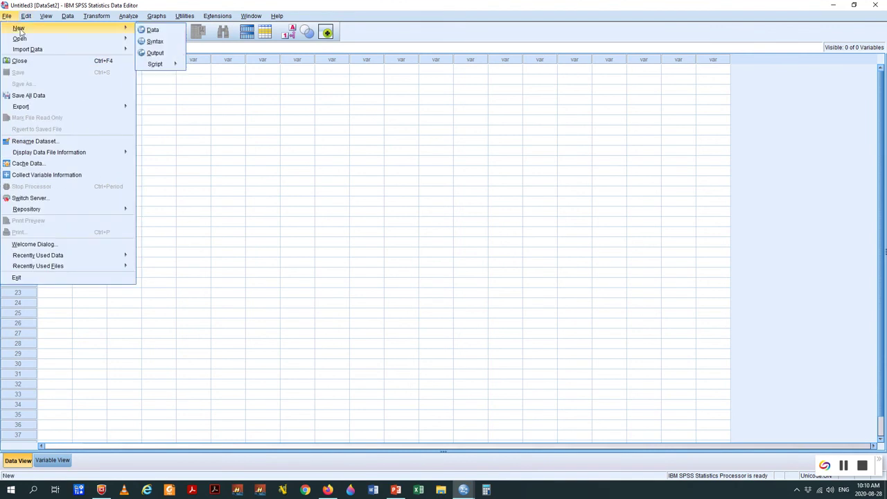
mouse_move(97, 39)
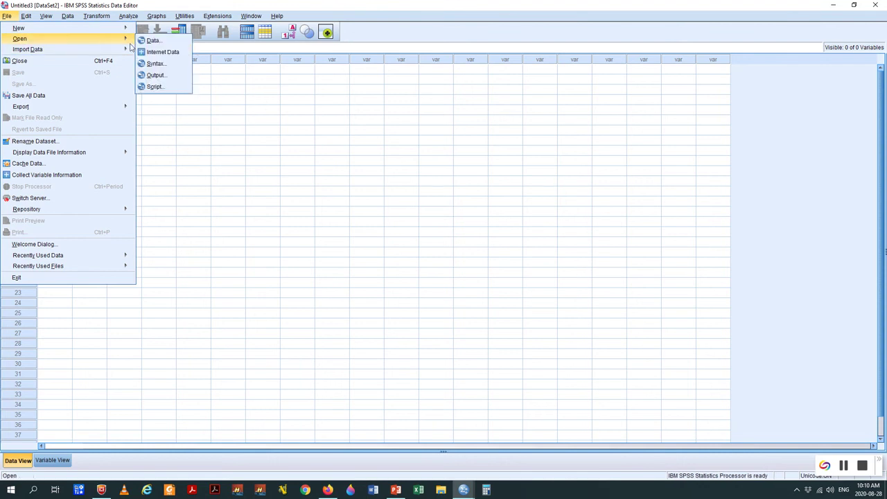
left_click(153, 40)
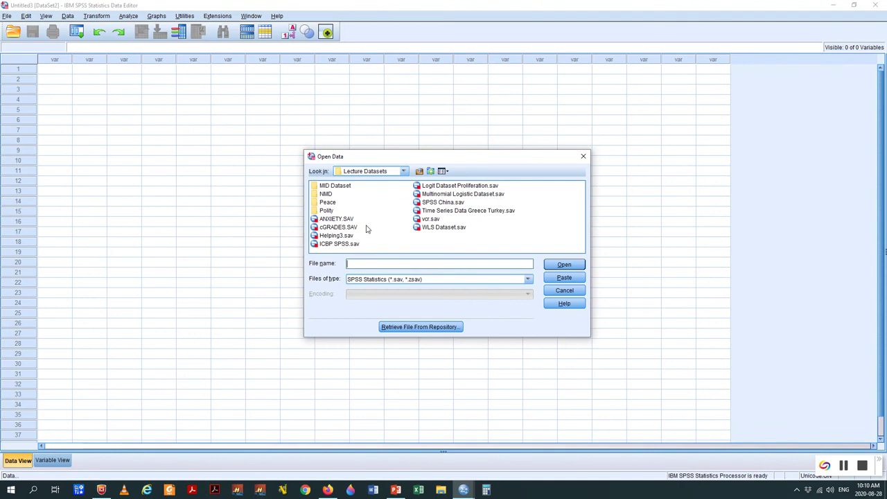
left_click(336, 220)
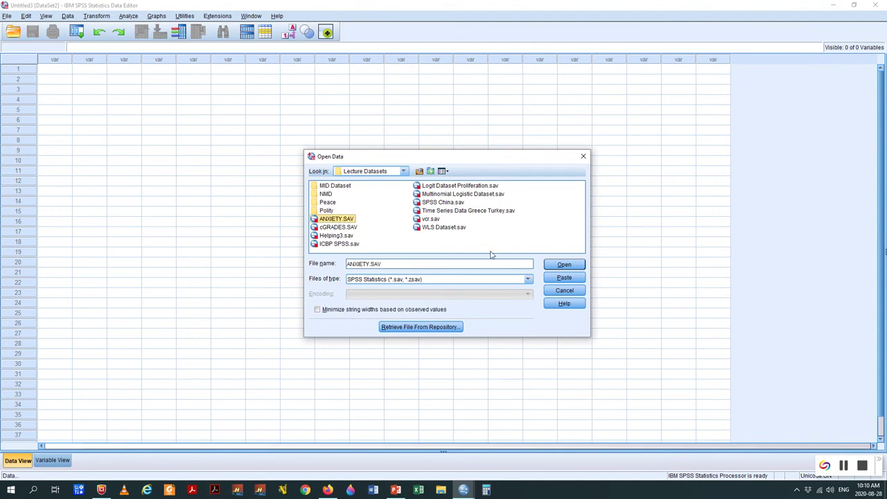
left_click(555, 266)
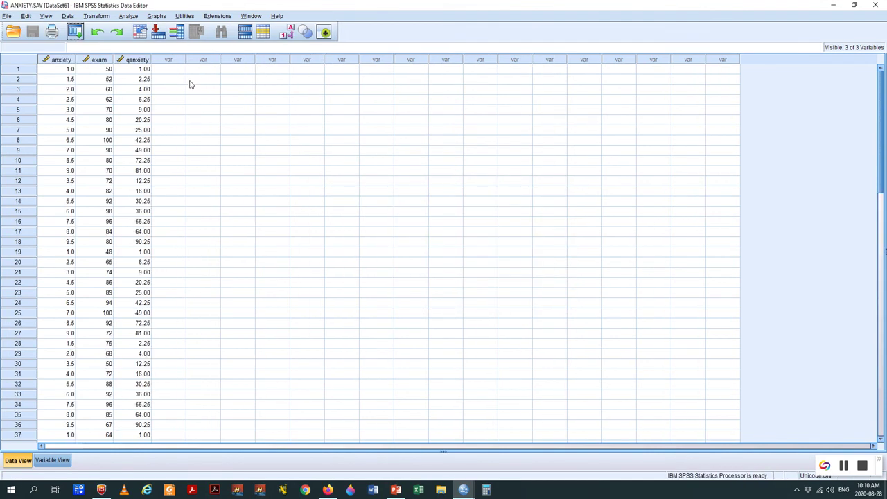
Step: Examine the anxiety and exam columns of the dataset from the first case to the last
left_click(58, 67)
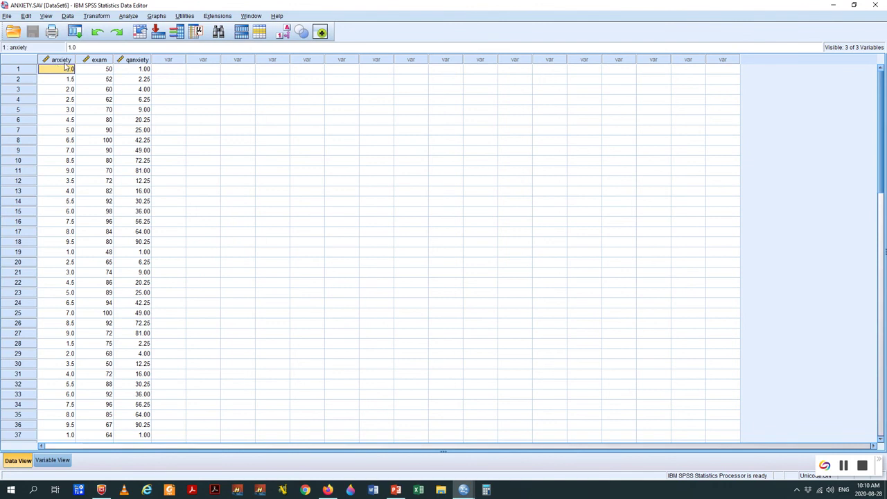
left_click(62, 62)
left_click(61, 73)
left_click(105, 73)
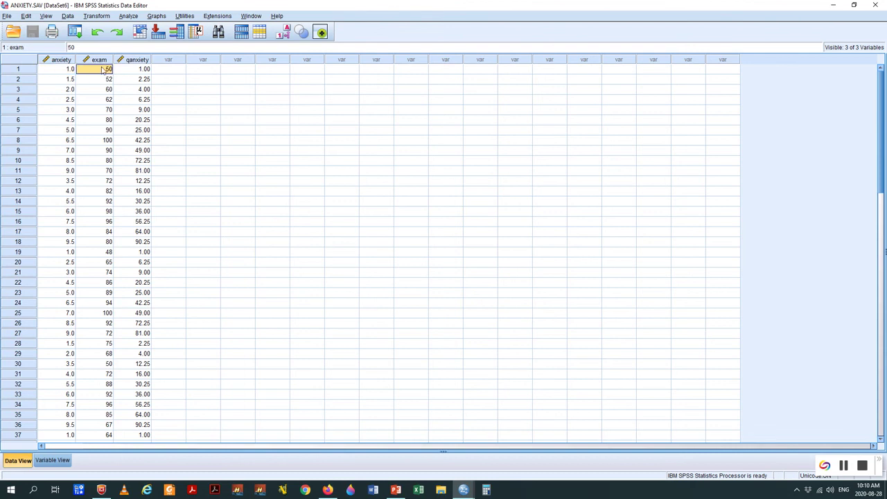
left_click(91, 302)
scroll(102, 266, "down", 9)
scroll(103, 265, "down", 7)
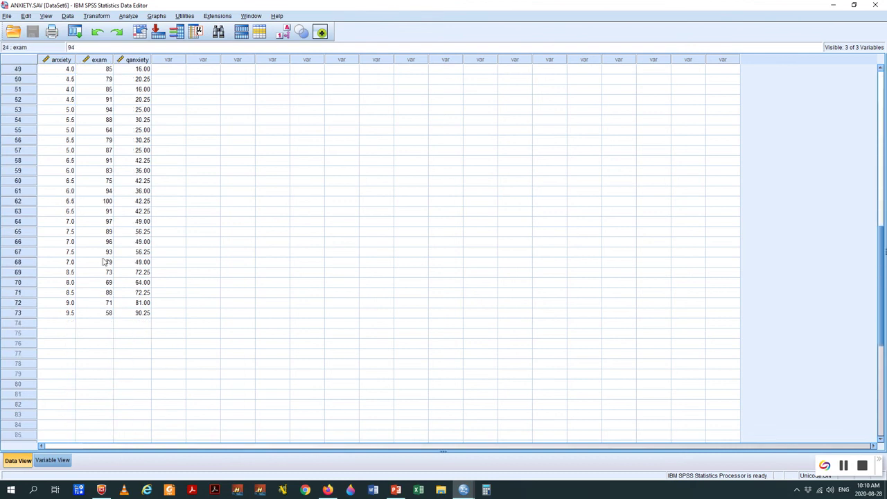
scroll(102, 262, "up", 16)
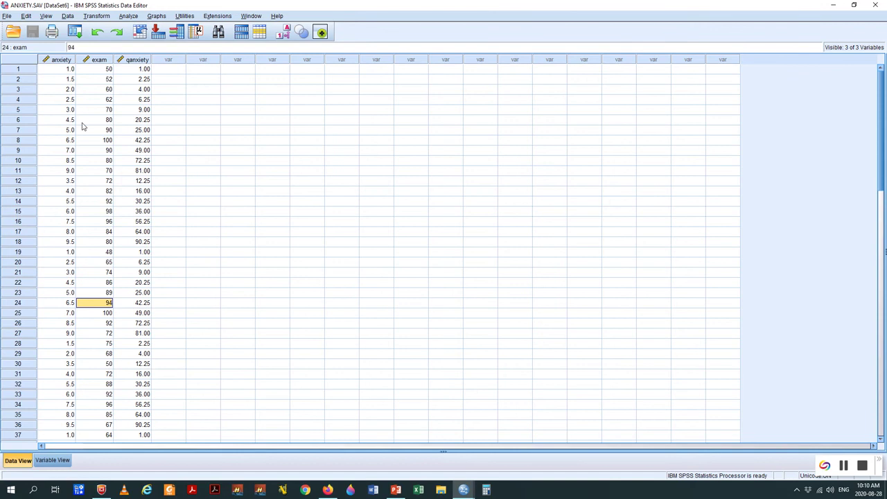
left_click(60, 70)
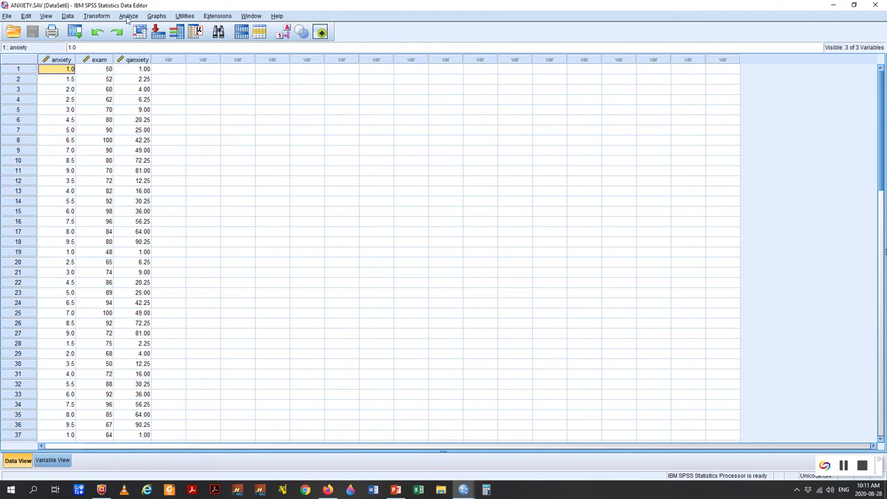
Step: Start a Compute Variable transformation and build the numeric expression LG10(anxiety) from the Arithmetic function group
left_click(94, 17)
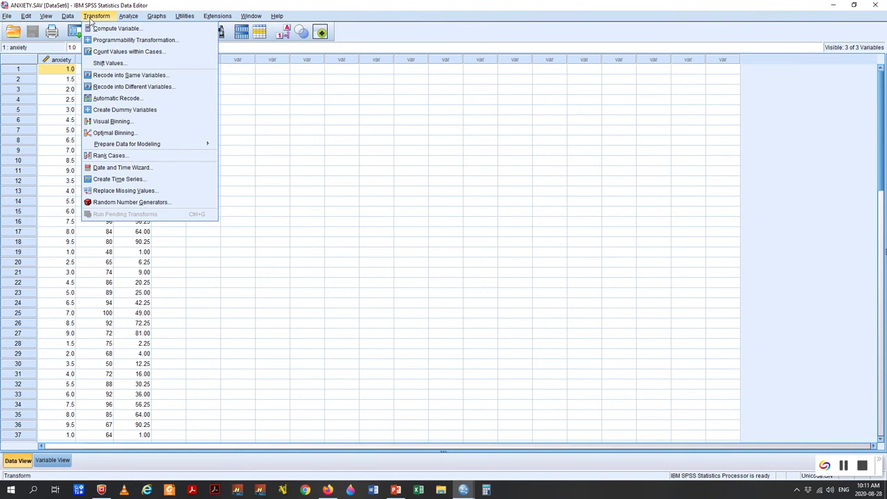
left_click(111, 28)
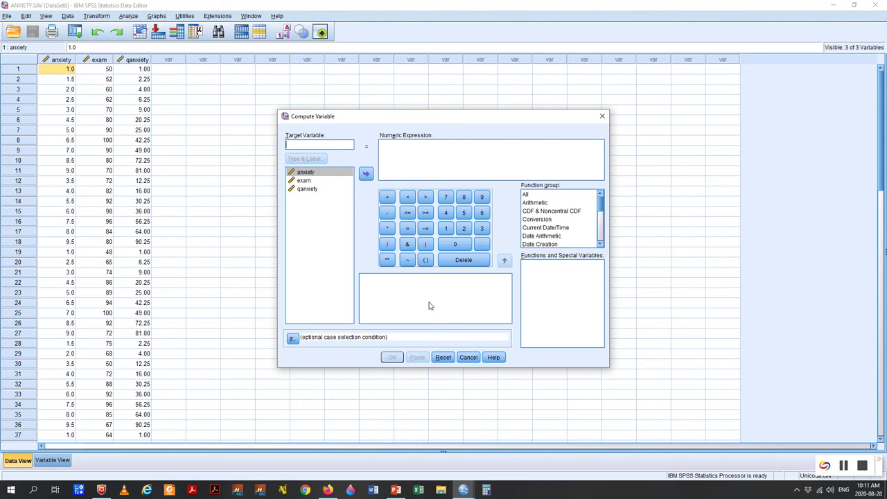
left_click(534, 204)
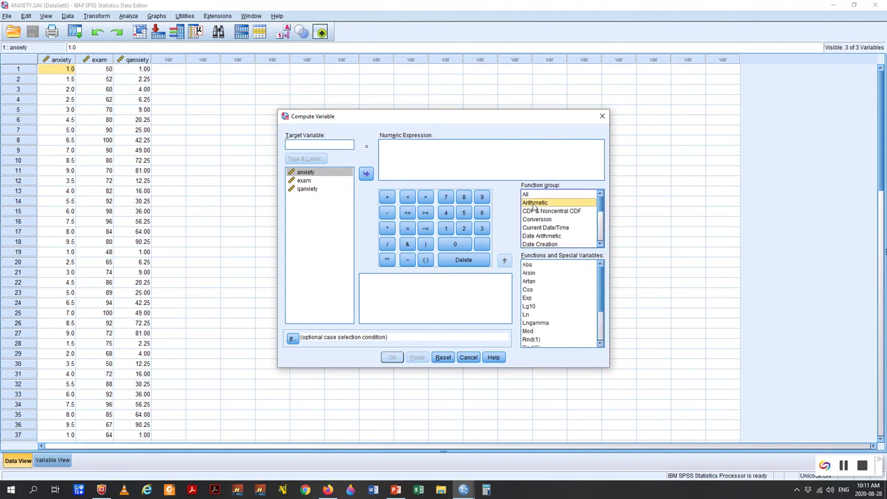
left_click(532, 307)
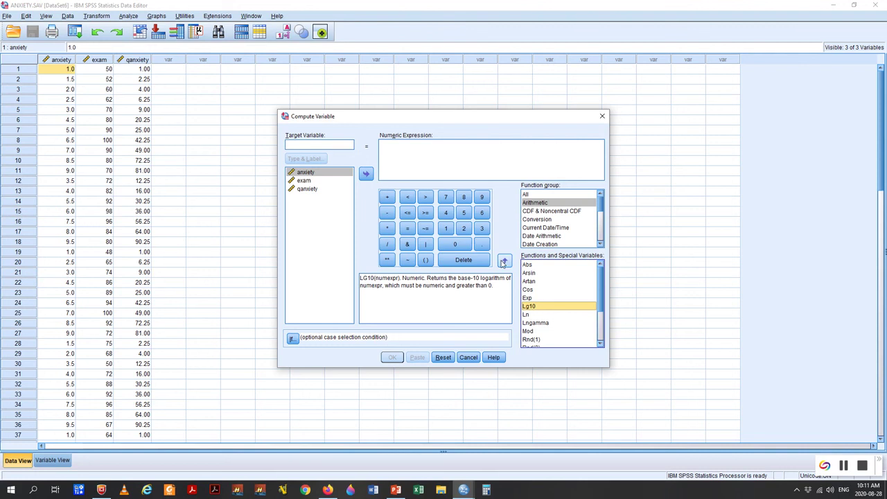
left_click(503, 262)
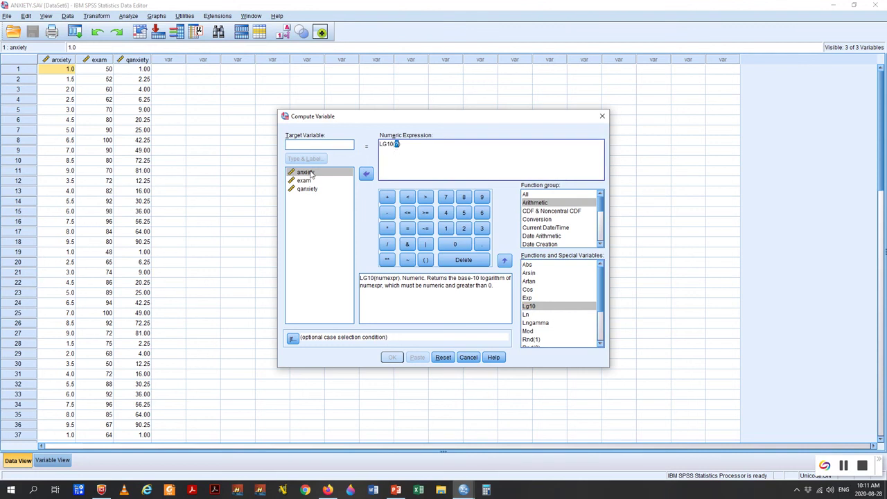
left_click(309, 174)
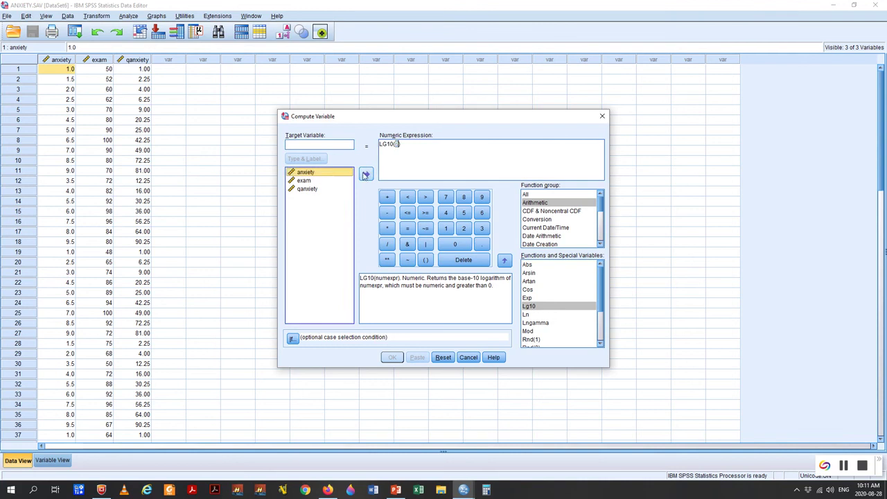
left_click(366, 175)
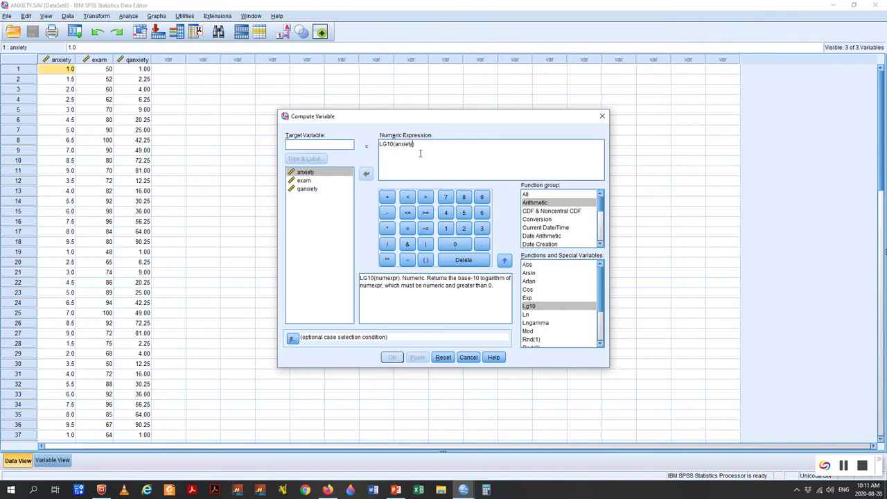
Step: Name the target variable loganx, run the computation and return to the ANXIETY.SAV data editor
type("logan")
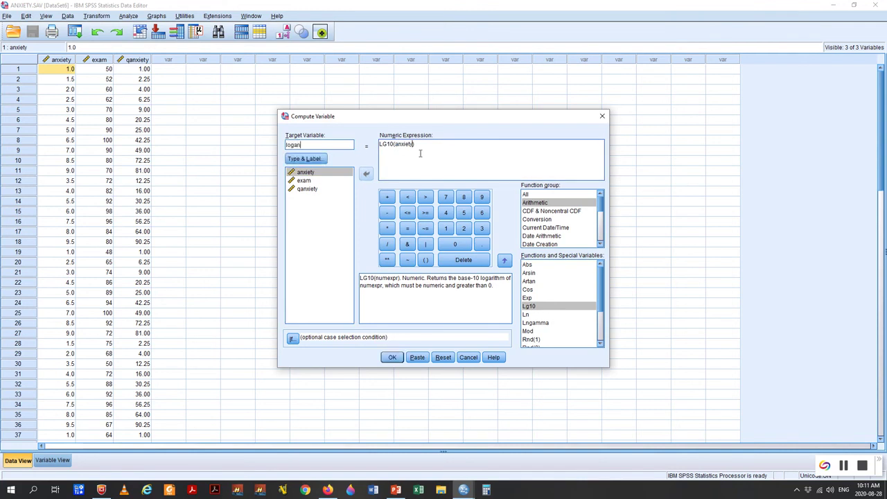
type("x")
left_click(392, 357)
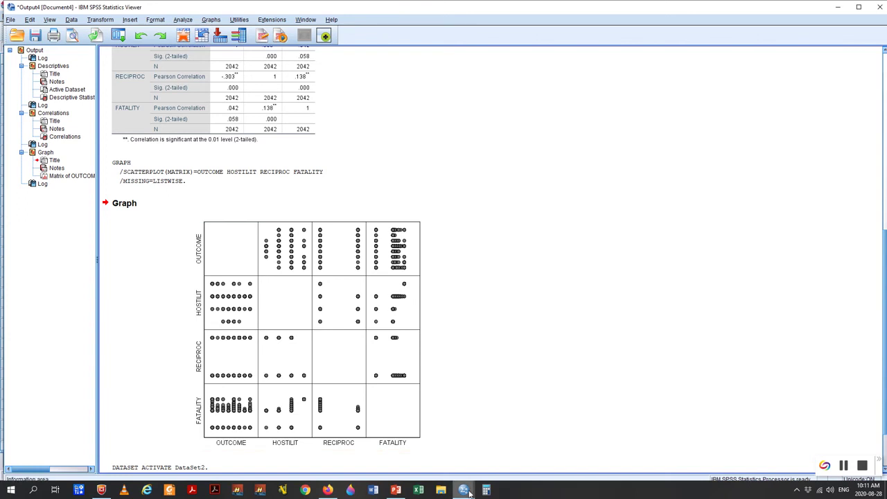
mouse_move(463, 490)
left_click(677, 458)
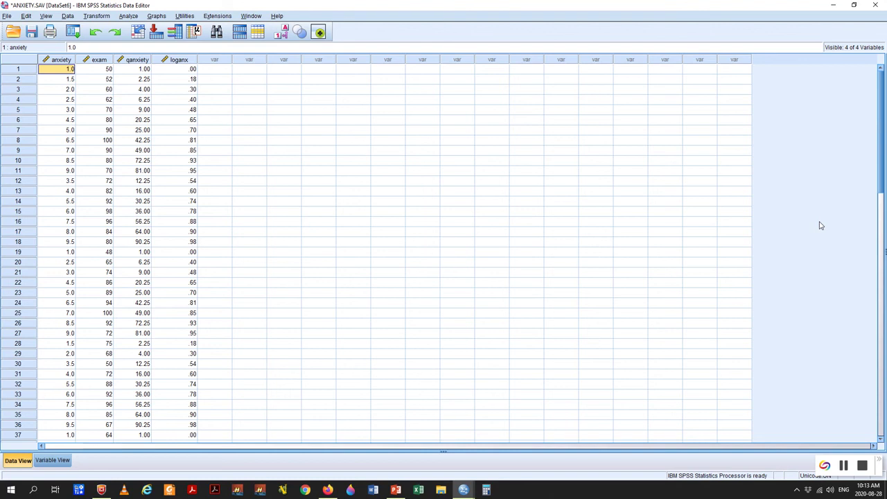
Step: Start a legacy Scatter/Dot chart of the Simple Scatter type and open its definition
left_click(128, 16)
mouse_move(156, 16)
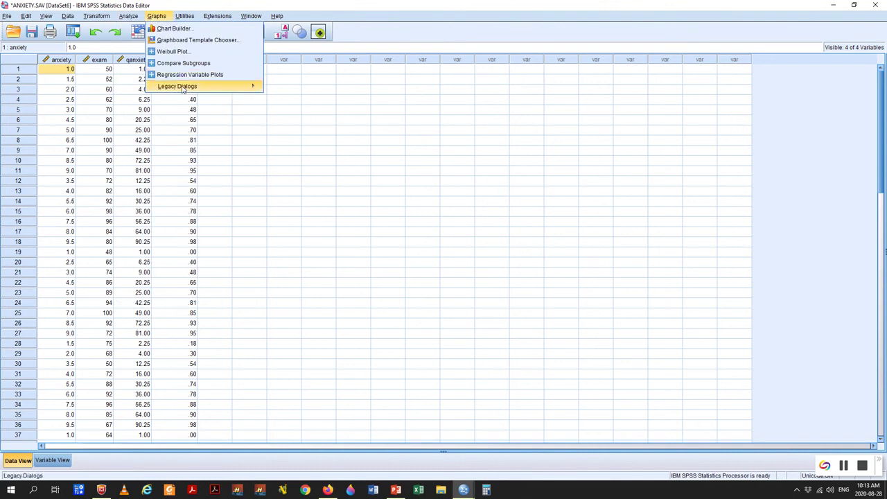
mouse_move(184, 86)
left_click(300, 194)
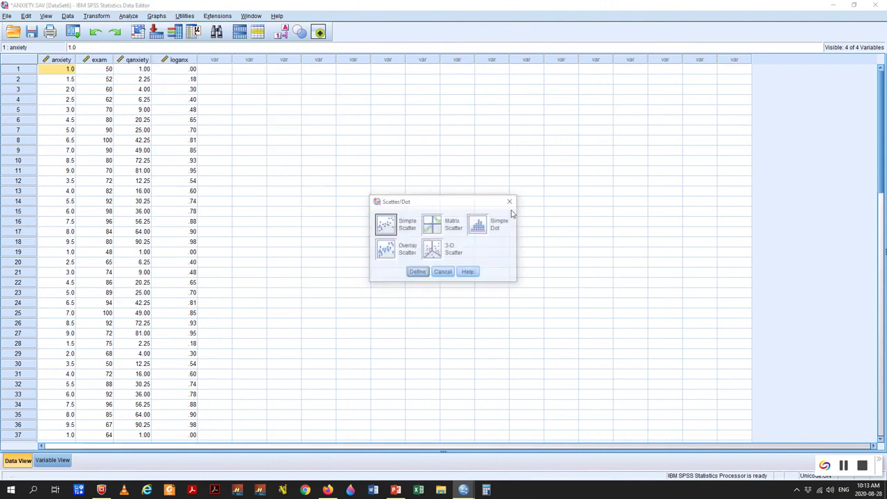
left_click(419, 270)
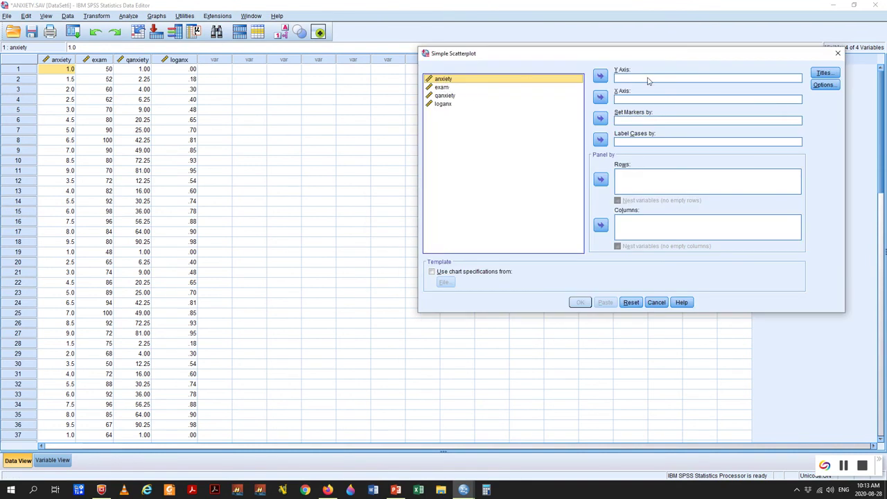
Step: Create the simple scatterplot with exam on the Y axis and anxiety on the X axis
left_click(443, 87)
left_click(600, 76)
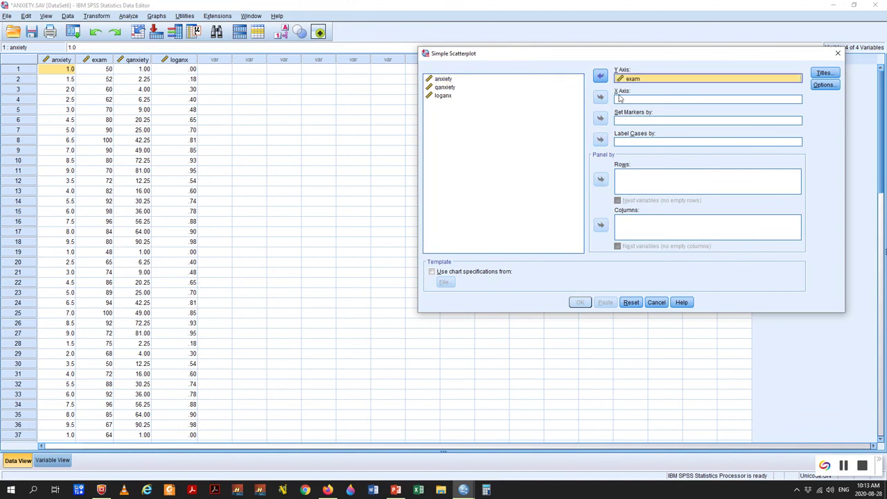
left_click(442, 78)
left_click(600, 97)
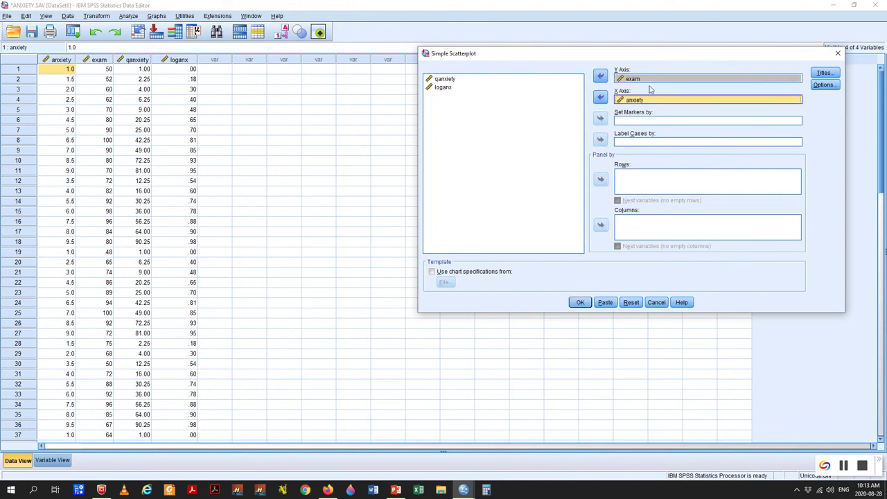
left_click(581, 303)
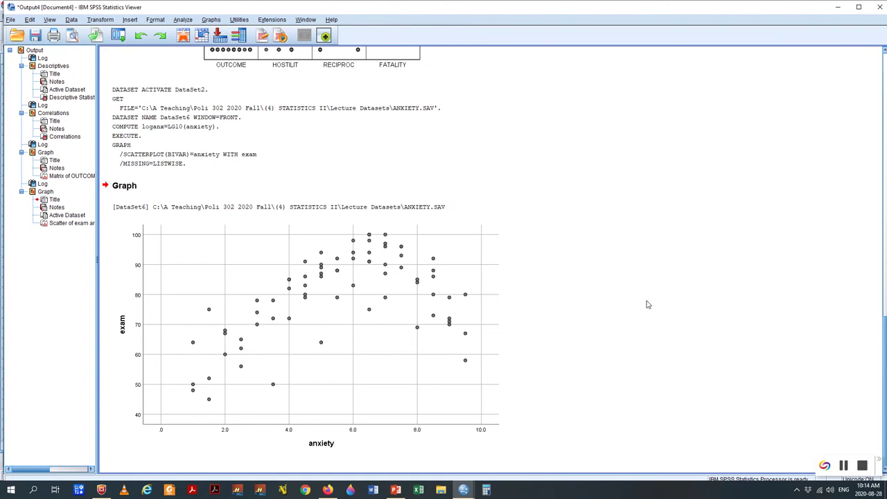
left_click(278, 338)
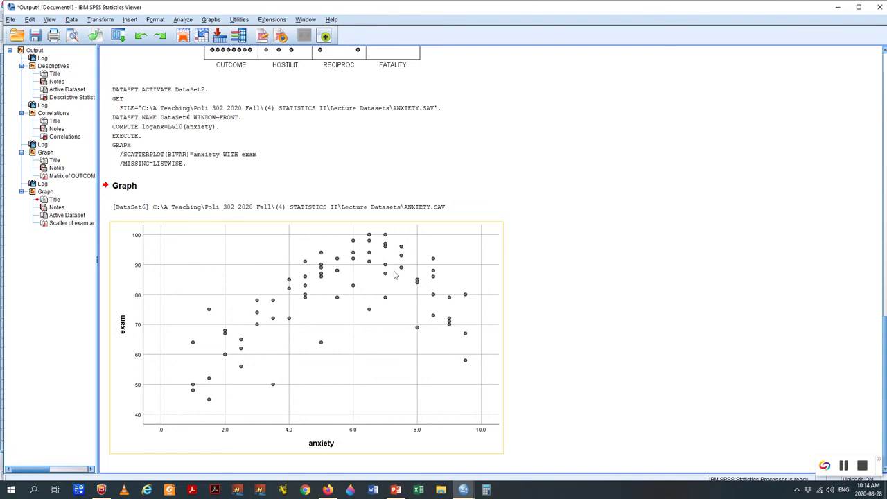
left_click(679, 144)
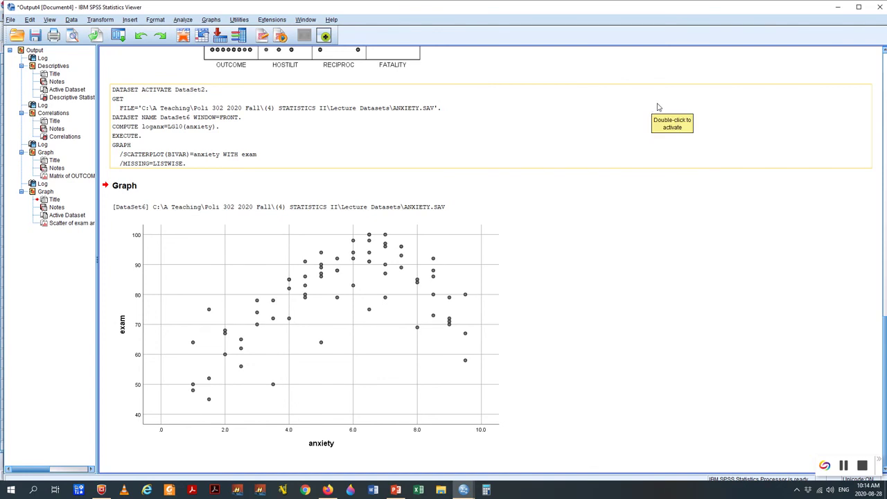
Step: Start a new Compute Variable transformation, clear the previous numeric expression and name the target variable qqanxi
left_click(104, 19)
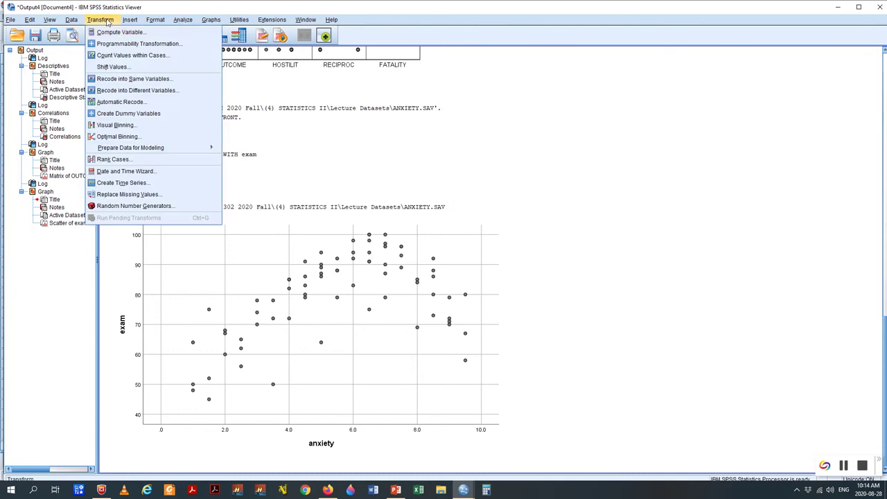
left_click(115, 34)
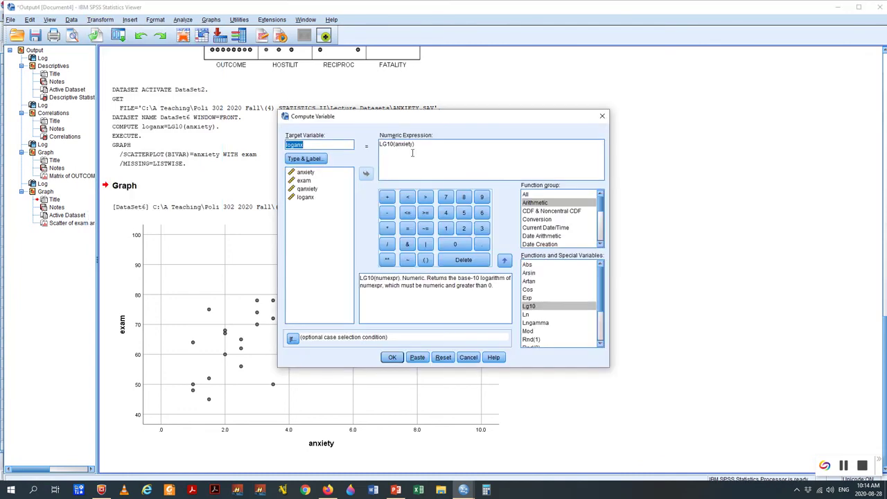
triple_click(398, 144)
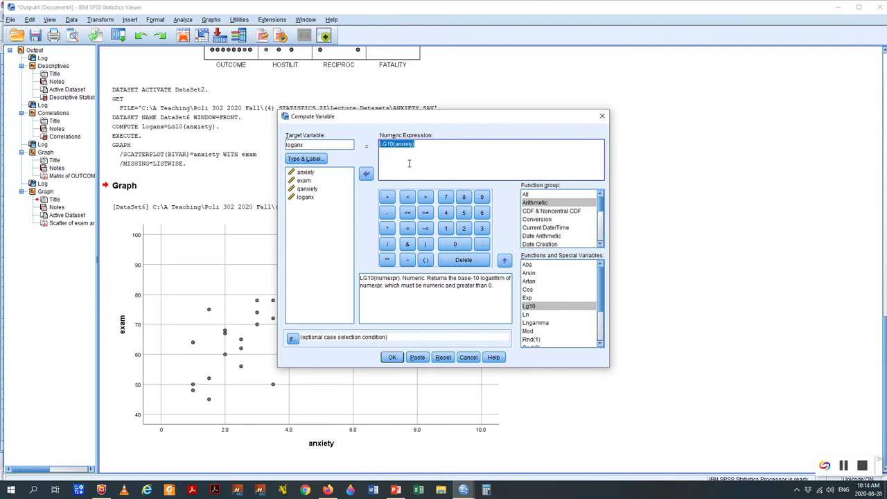
key("Delete")
double_click(315, 144)
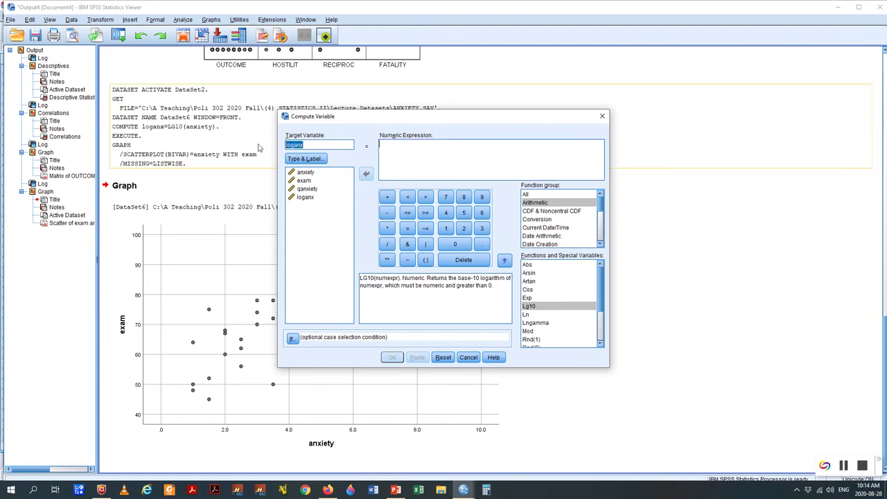
key("Delete")
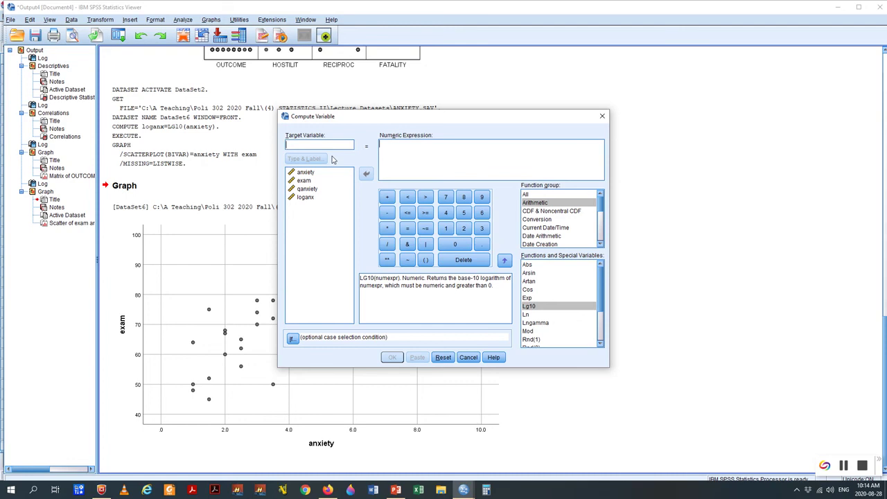
type("qqanxi")
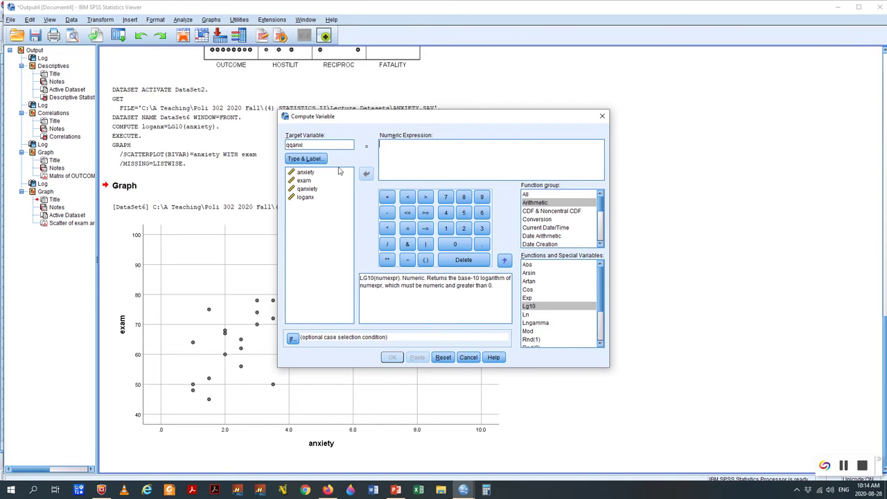
Step: Compute qqanxi with the numeric expression anxiety * anxiety and return to the ANXIETY.SAV data editor
left_click(319, 175)
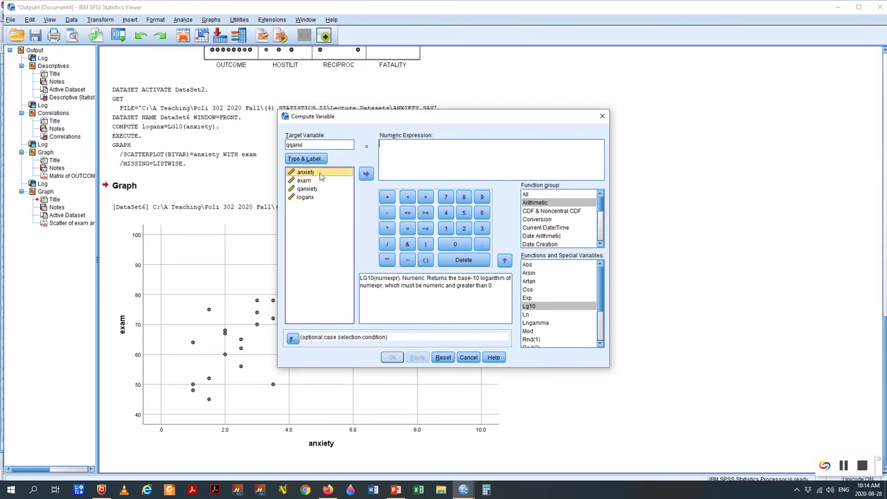
left_click(366, 174)
left_click(387, 228)
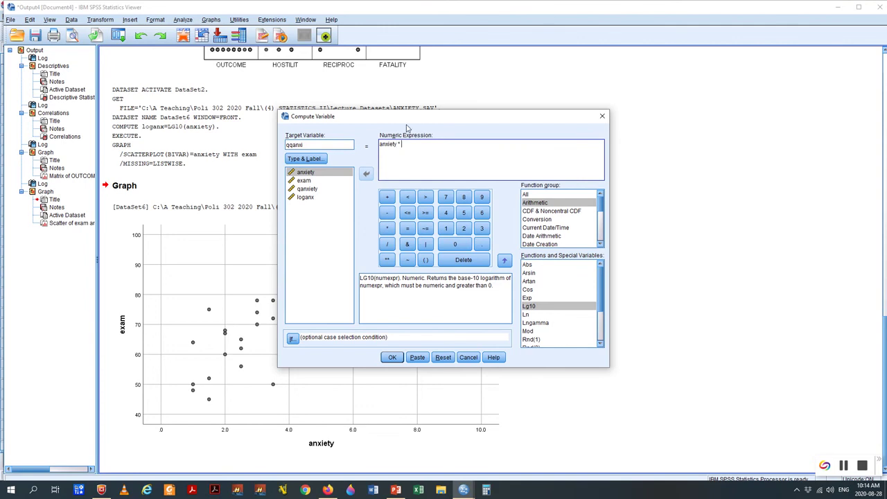
left_click(325, 173)
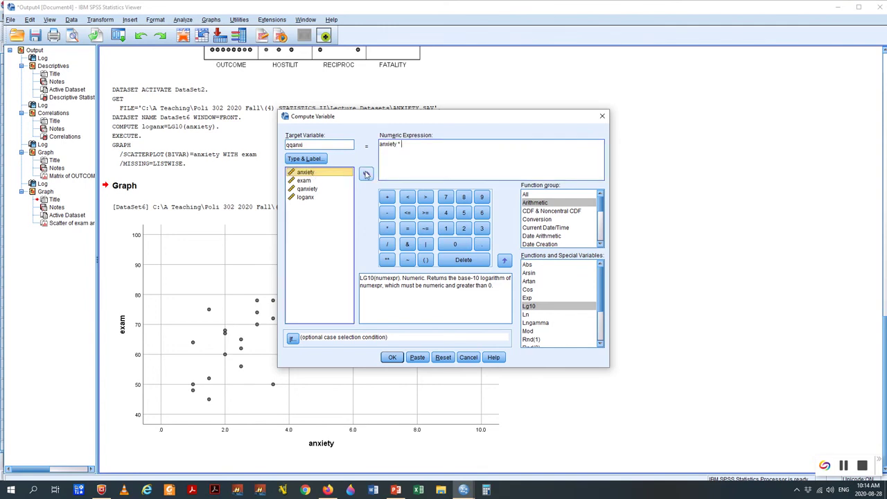
left_click(366, 173)
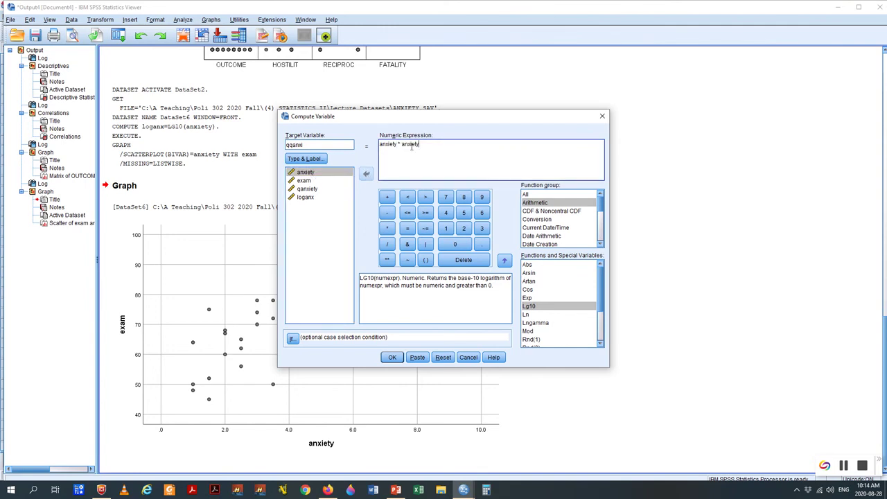
left_click(392, 358)
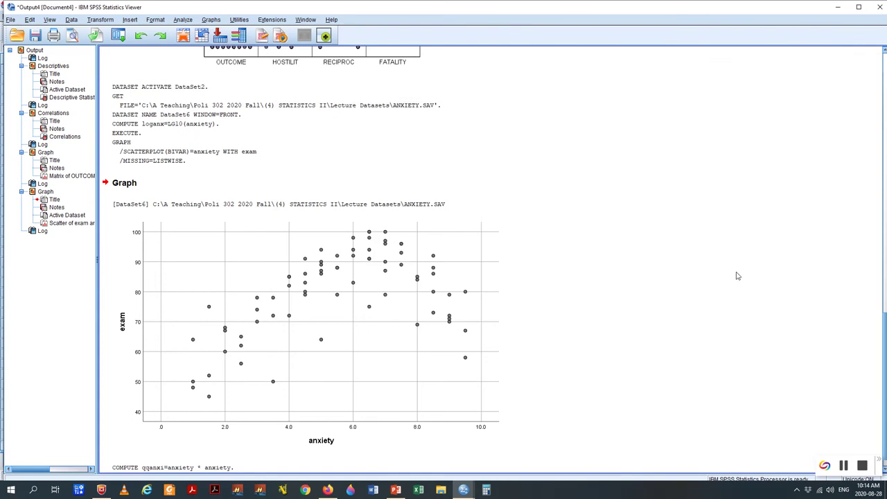
mouse_move(462, 489)
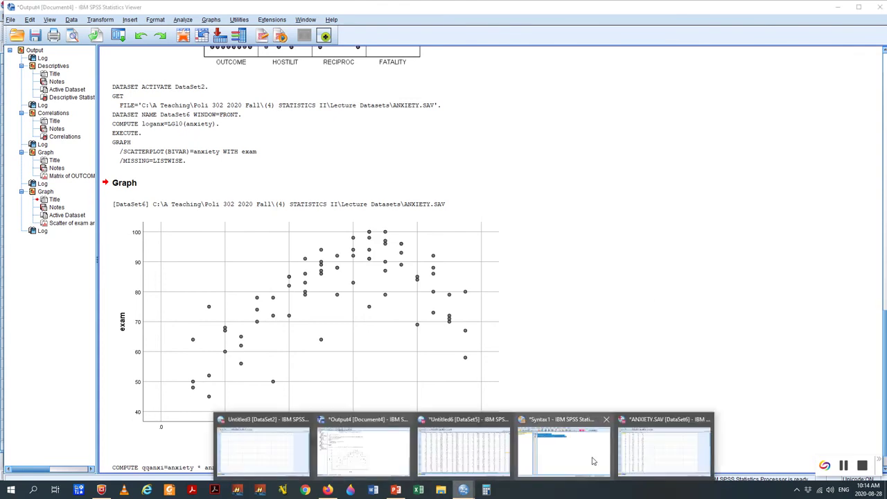
left_click(652, 453)
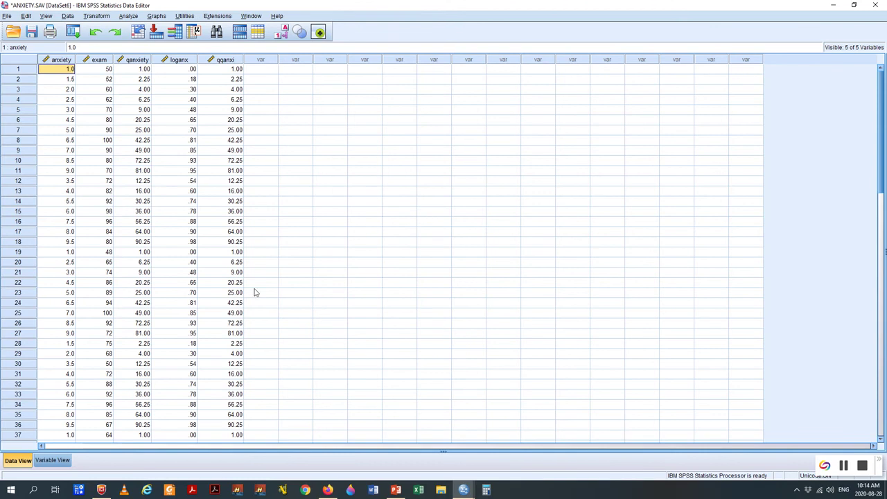
Step: Create a legacy simple scatterplot with exam on the Y axis and qqanxi replacing anxiety on the X axis
left_click(156, 17)
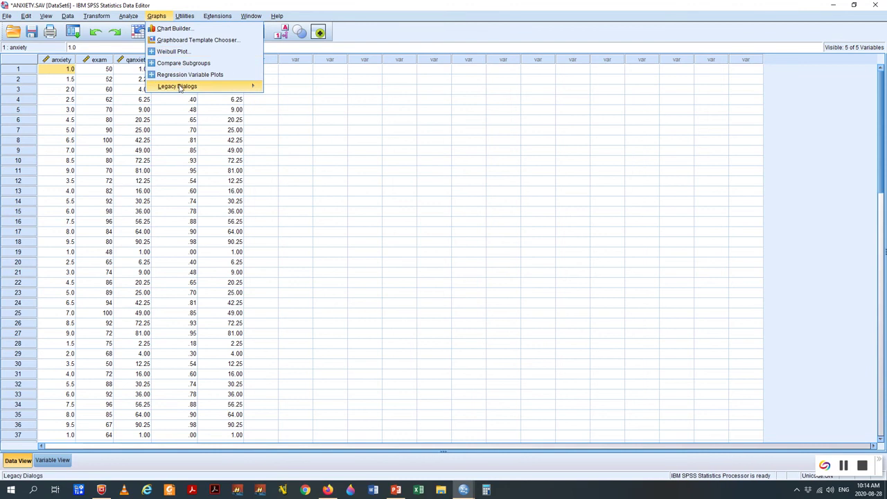
mouse_move(208, 86)
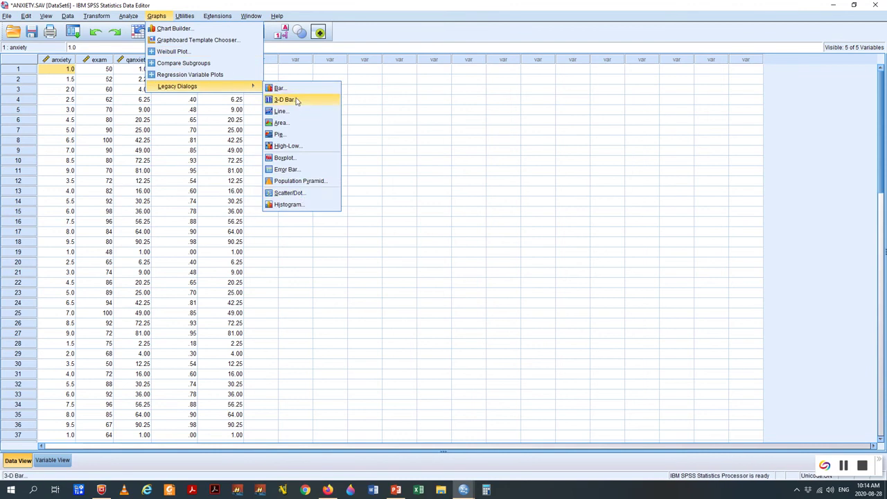
left_click(303, 195)
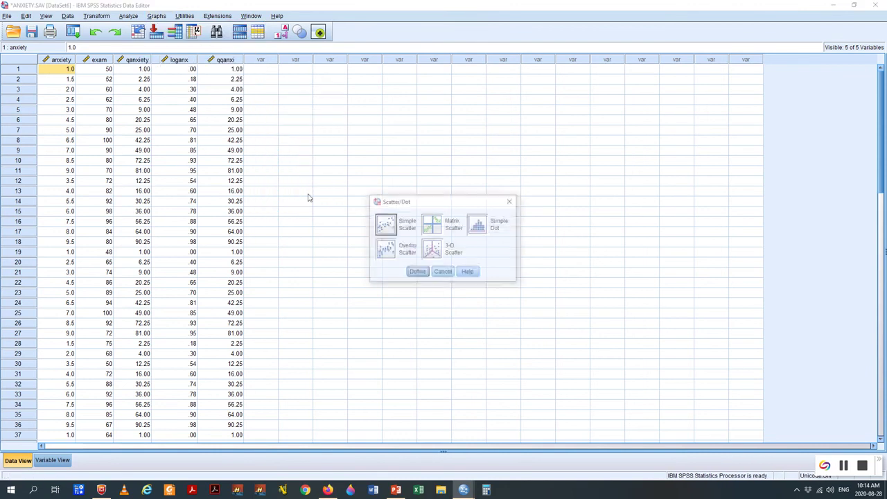
left_click(417, 272)
left_click(632, 100)
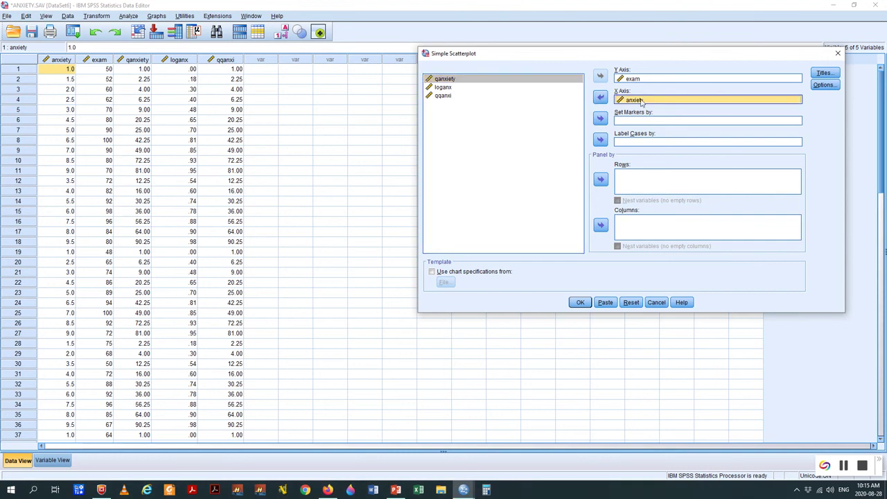
left_click(600, 97)
left_click(443, 104)
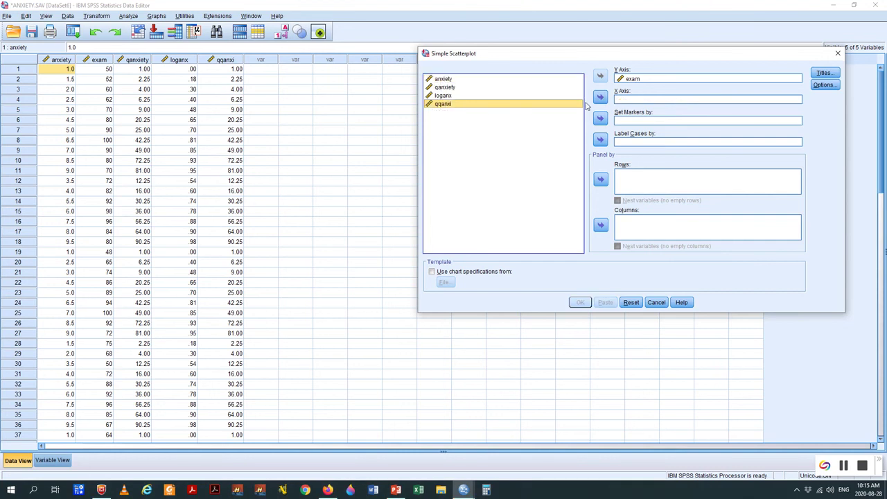
left_click(600, 97)
left_click(580, 302)
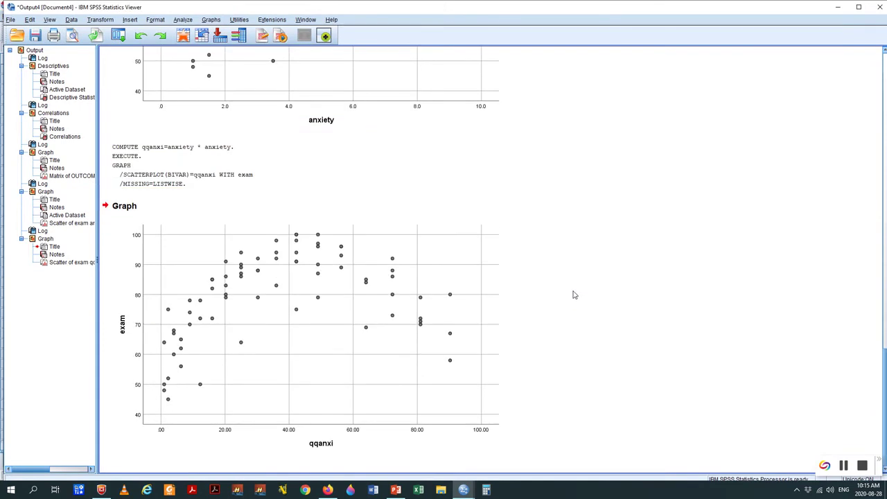
Step: Compare the exam by qqanxi scatterplot with the exam by anxiety scatterplot in the output
scroll(573, 295, "up", 4)
scroll(573, 294, "down", 4)
scroll(574, 294, "up", 3)
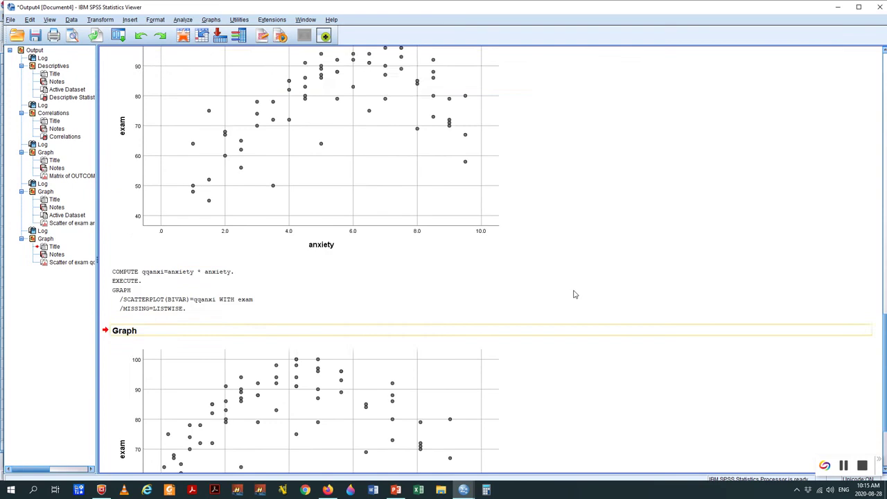
scroll(574, 294, "up", 1)
scroll(573, 294, "down", 4)
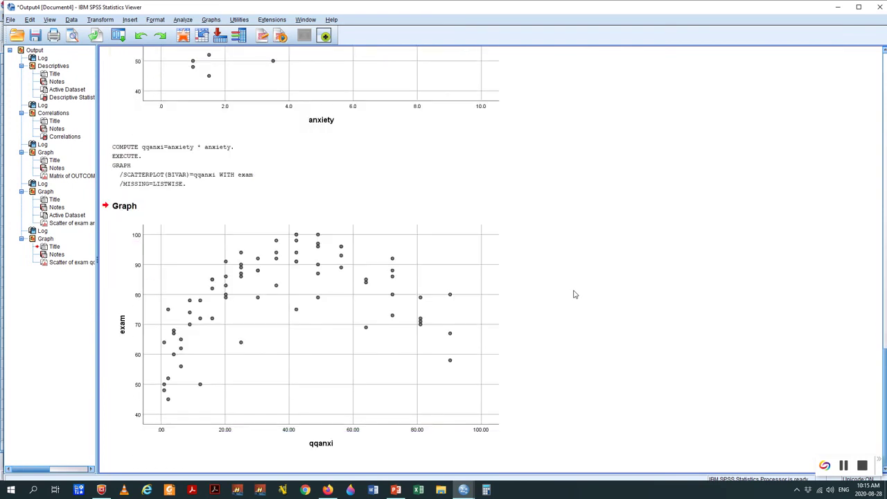
Step: Compute a new variable qqqanxi with the numeric expression anxiety * anxiety * anxiety
left_click(100, 20)
left_click(106, 33)
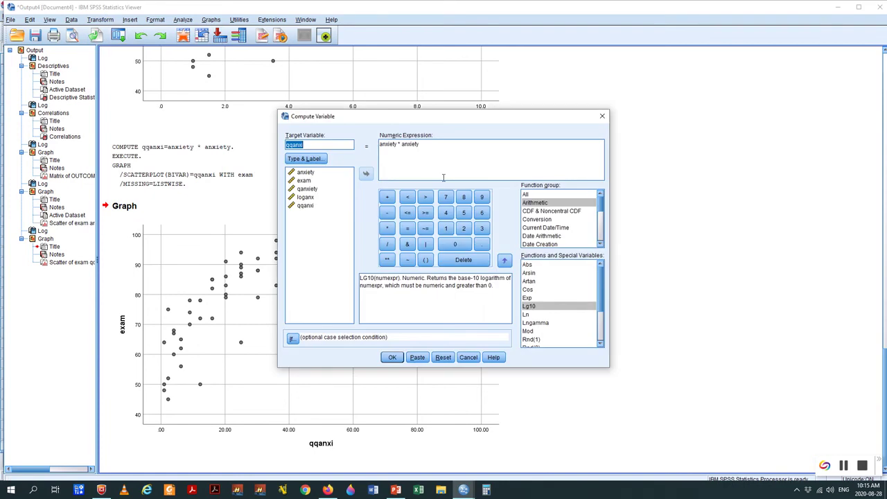
left_click(408, 157)
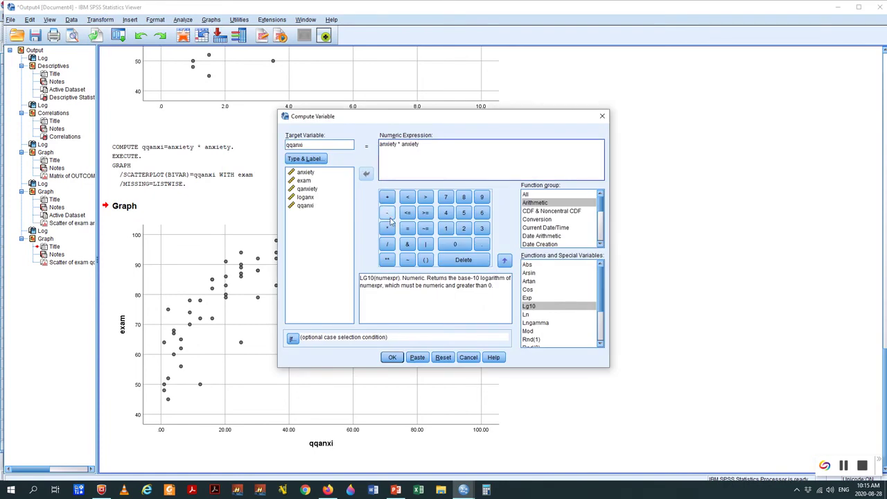
left_click(387, 228)
left_click(305, 172)
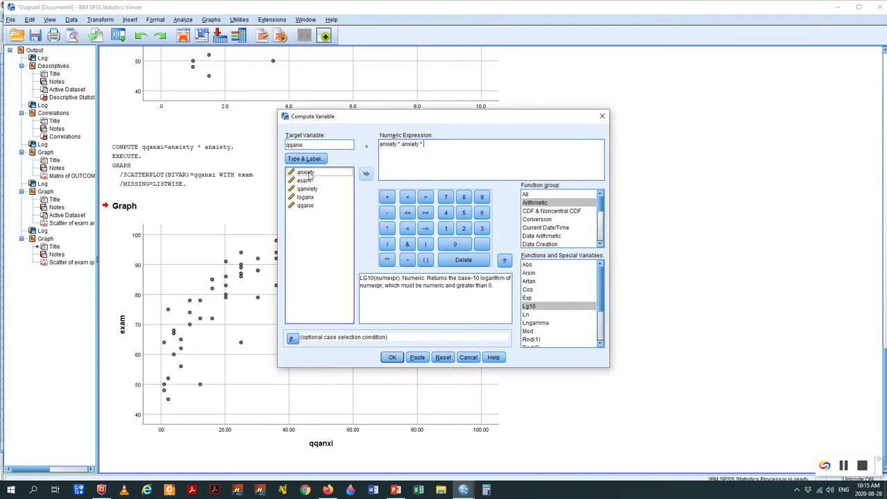
left_click(366, 174)
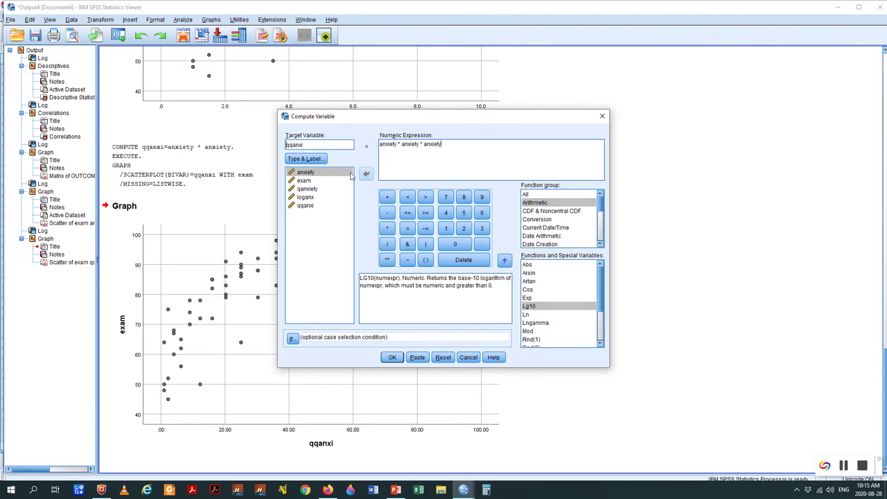
type("q")
left_click(392, 358)
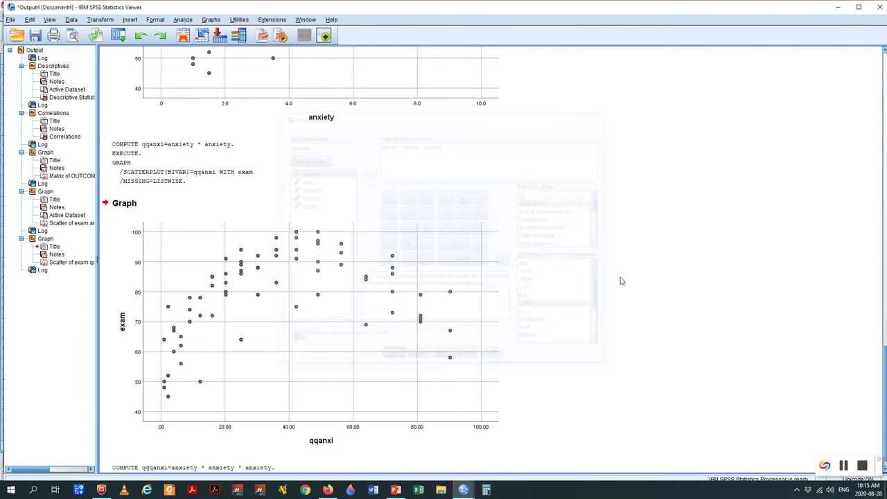
Step: Create a legacy simple scatterplot with exam on the Y axis and qqqanxi replacing qqanxi on the X axis
left_click(213, 21)
mouse_move(240, 94)
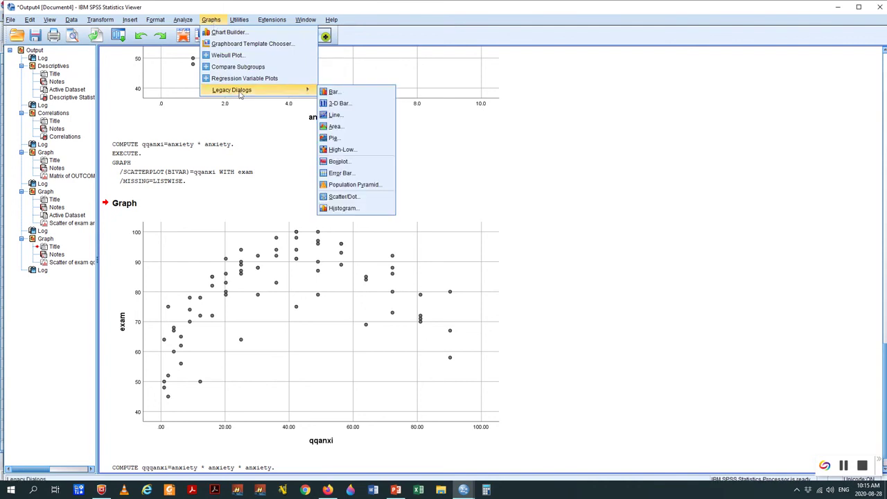
left_click(343, 196)
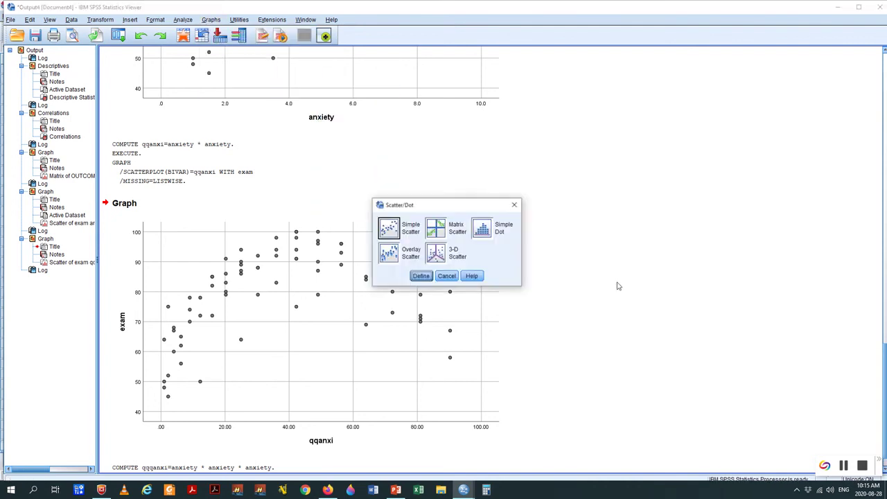
left_click(428, 279)
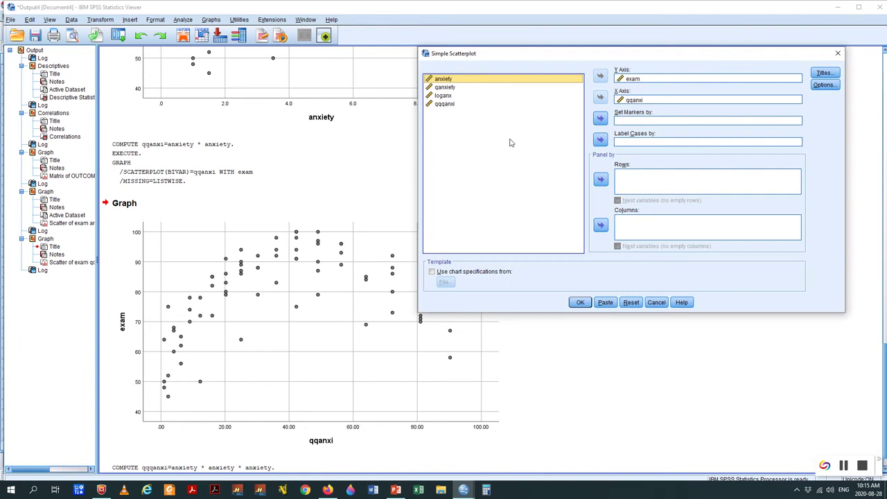
left_click(453, 105)
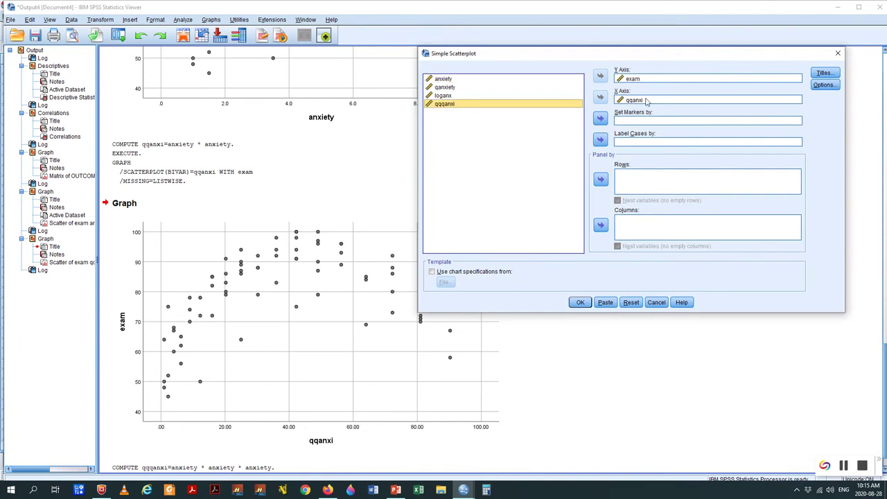
left_click(645, 101)
left_click(600, 96)
left_click(455, 113)
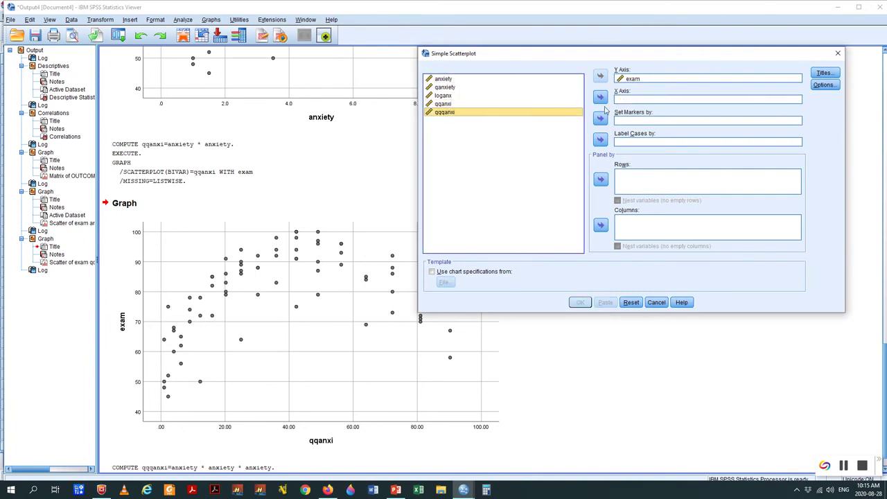
left_click(600, 97)
left_click(581, 302)
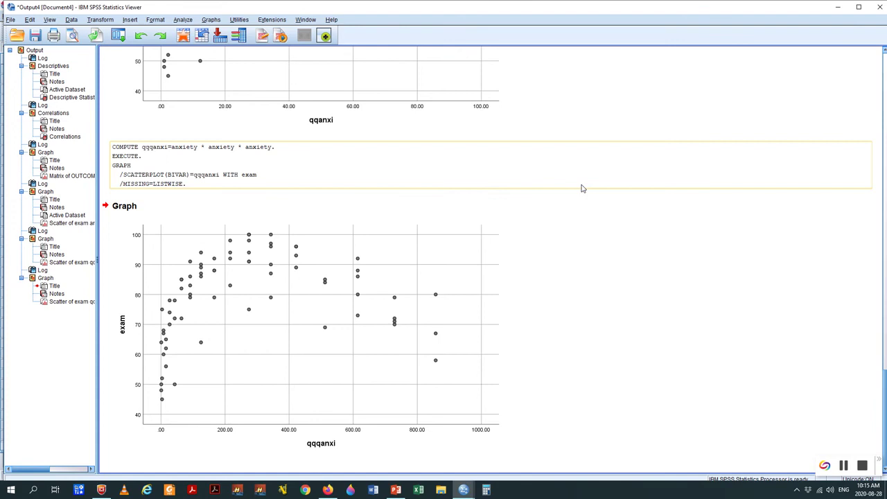
Step: Compare the exam scatterplots for anxiety and its transformed versions in the output, and return to the ANXIETY.SAV data editor
scroll(582, 188, "up", 15)
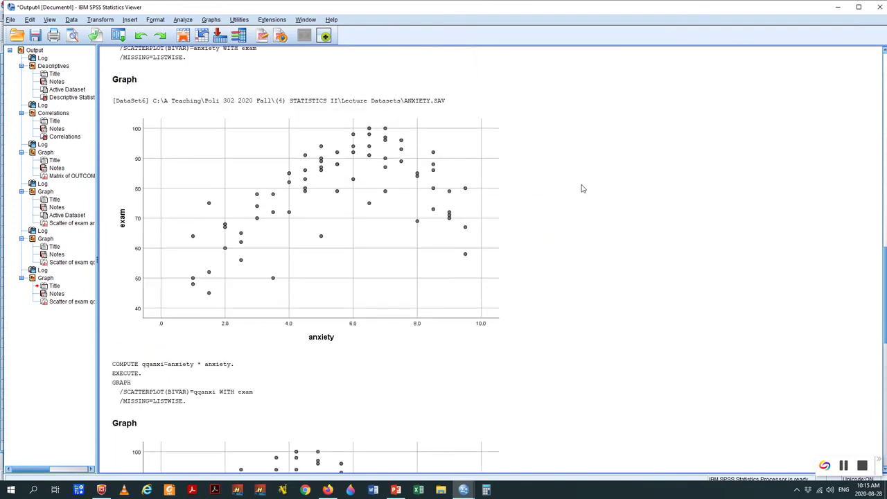
scroll(582, 189, "down", 15)
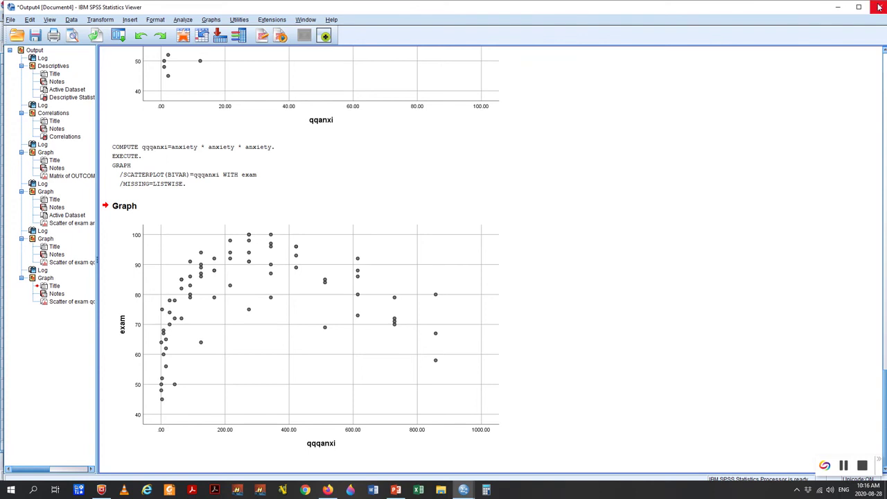
left_click(837, 8)
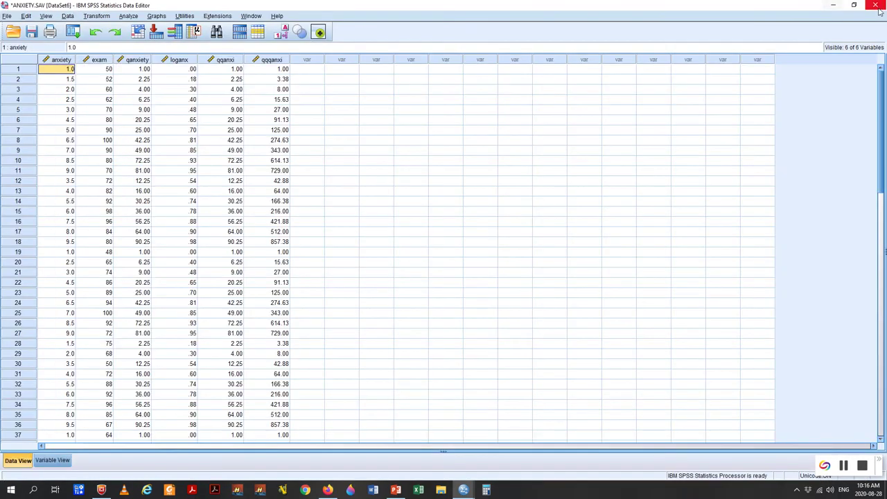
Step: Close the ANXIETY.SAV dataset without saving its changes, and close the empty Untitled3 dataset
left_click(877, 6)
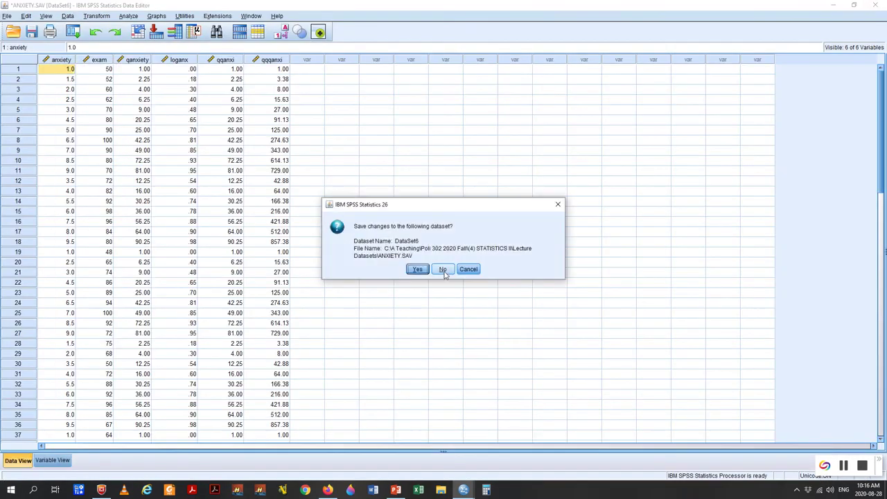
left_click(442, 269)
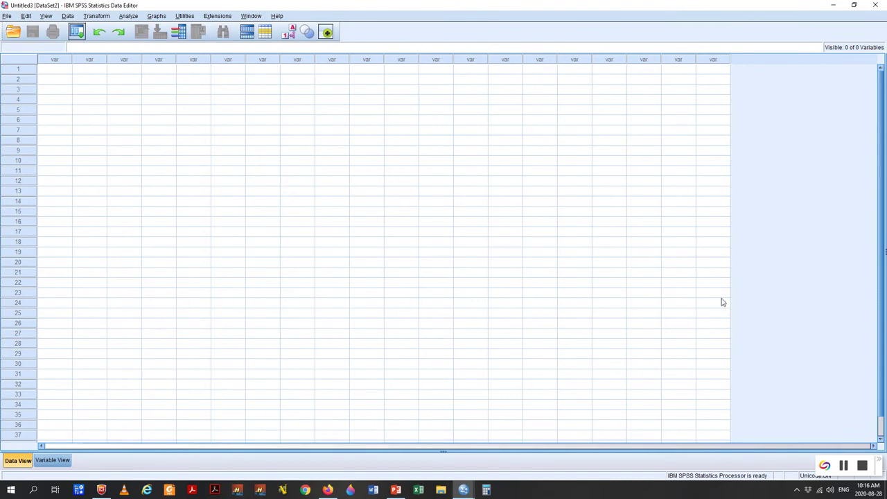
left_click(468, 490)
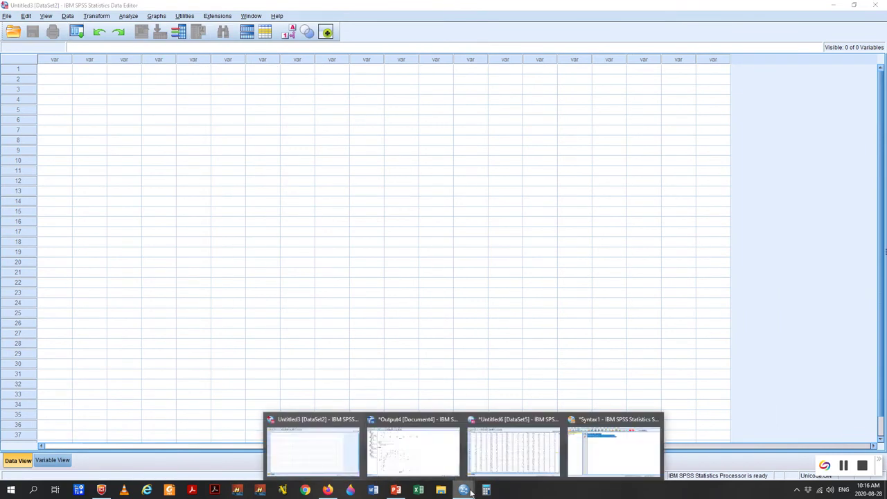
left_click(324, 455)
left_click(875, 5)
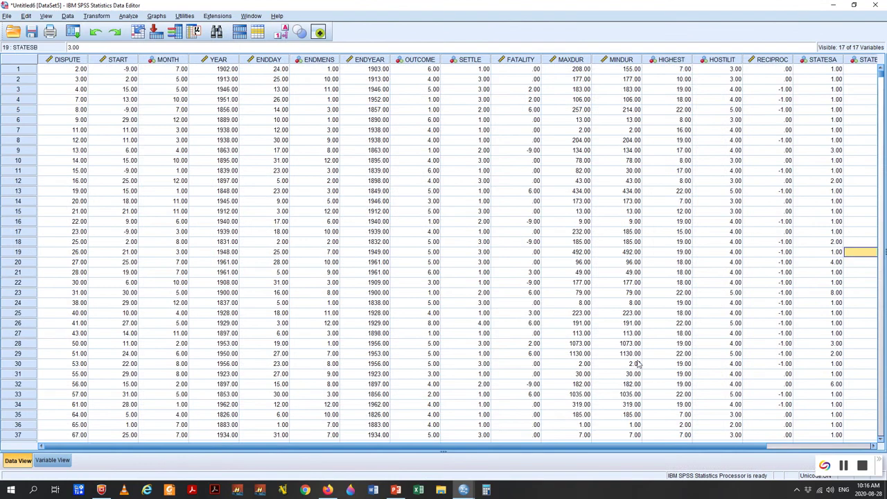
Step: Create a legacy histogram of OUTCOME from the Untitled6 dataset with the normal curve displayed
left_click(462, 242)
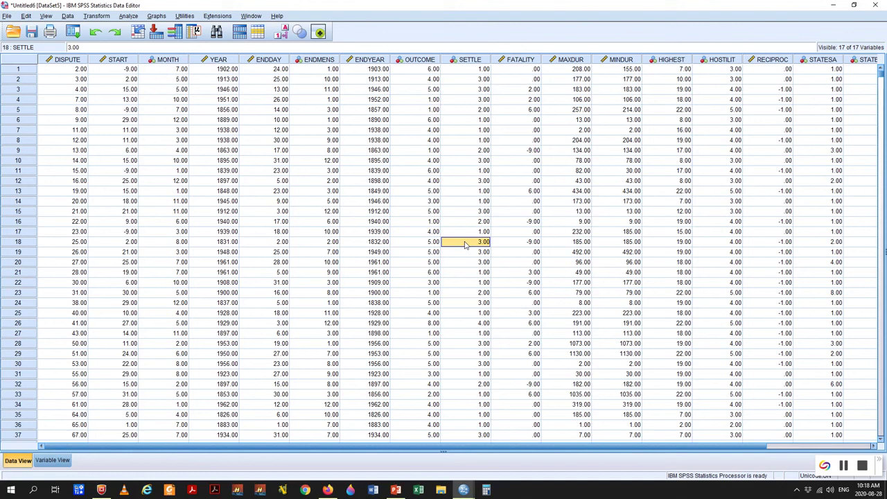
left_click(156, 16)
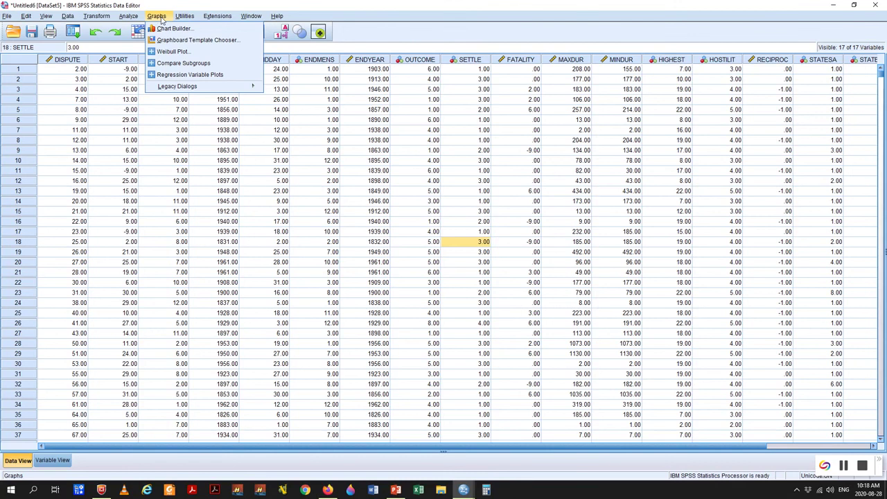
mouse_move(198, 86)
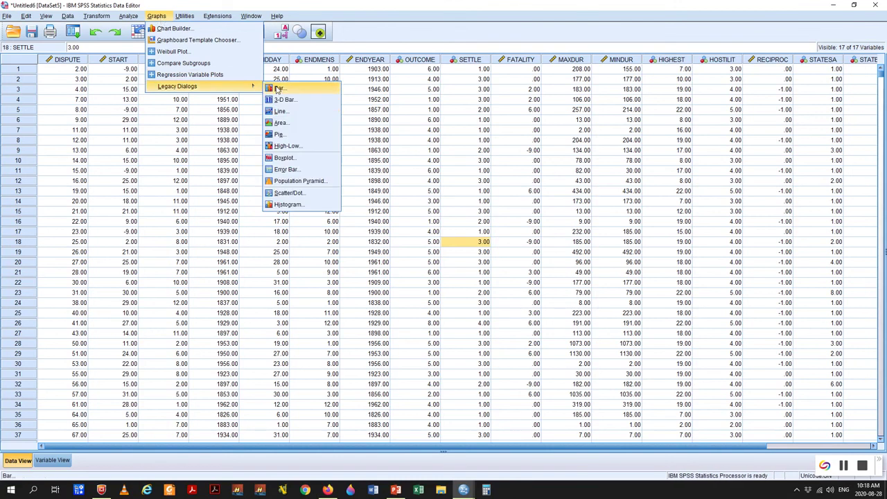
left_click(296, 204)
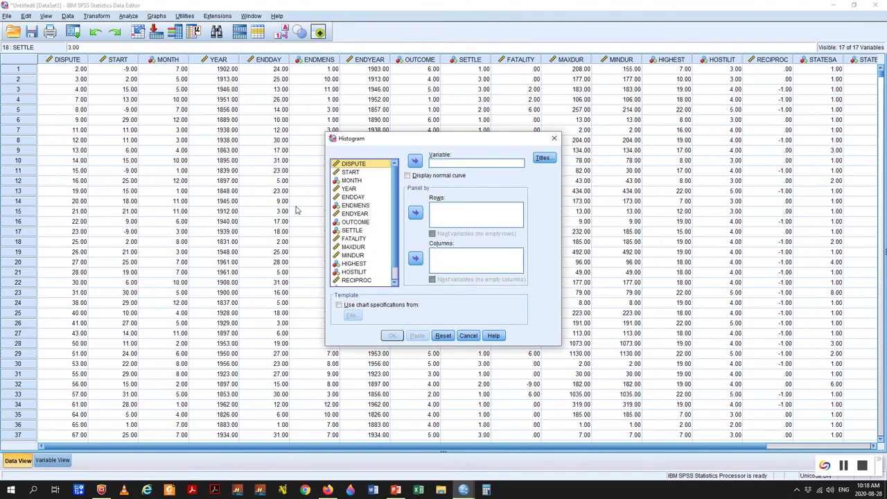
left_click(408, 176)
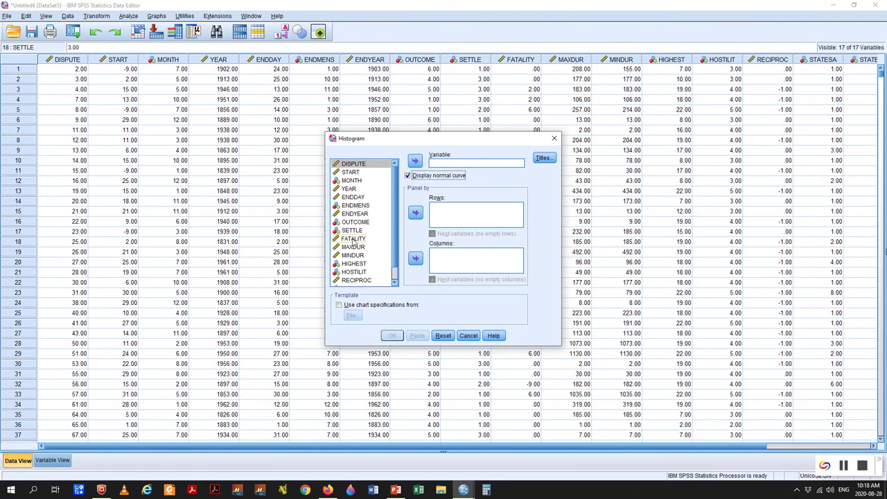
scroll(364, 274, "down", 1)
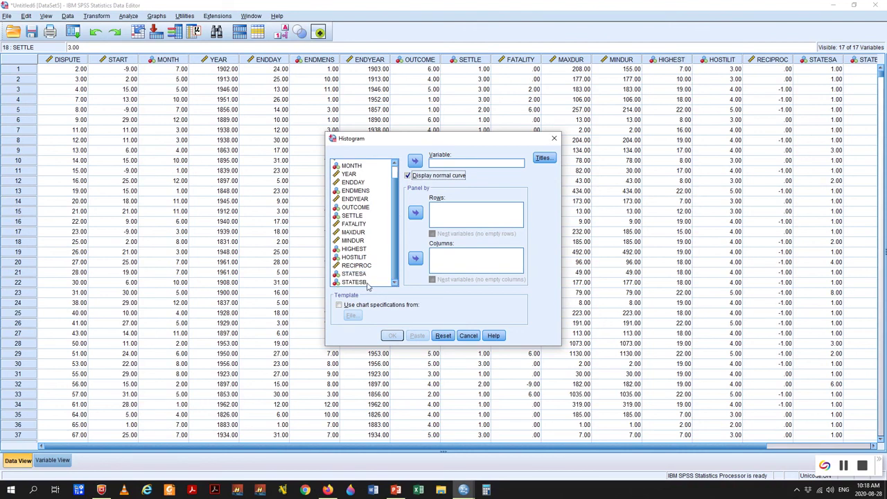
left_click_drag(364, 207, 434, 167)
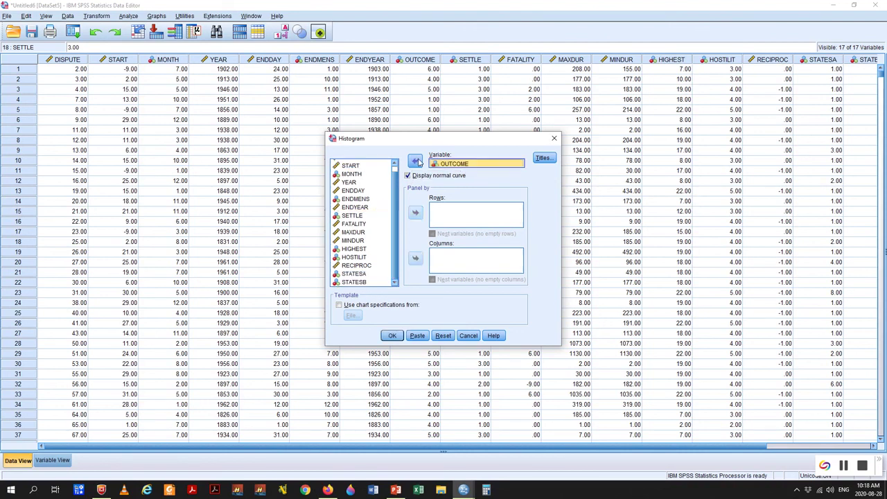
left_click(387, 336)
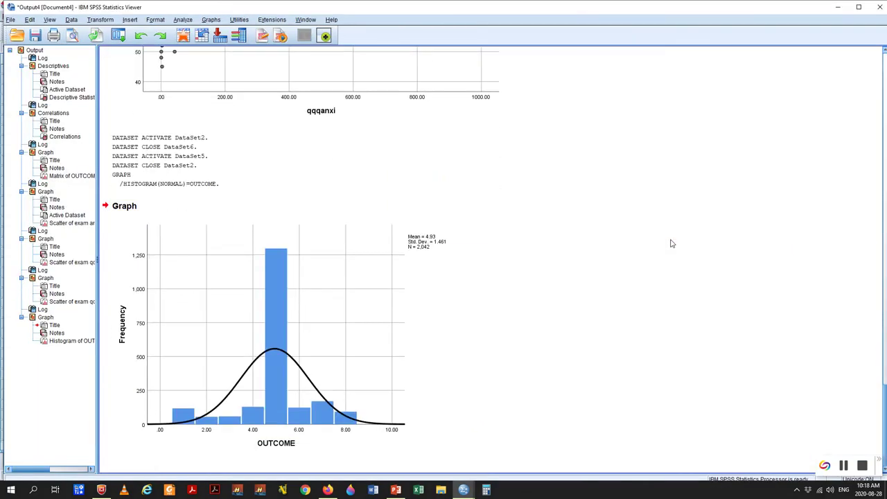
Step: Create a legacy histogram with normal curve for HOSTILIT, replacing OUTCOME as the variable
left_click(207, 21)
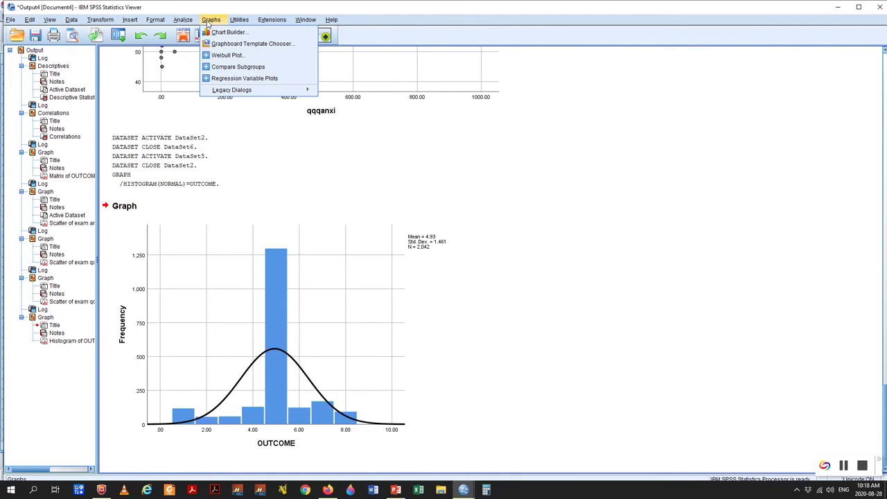
mouse_move(233, 91)
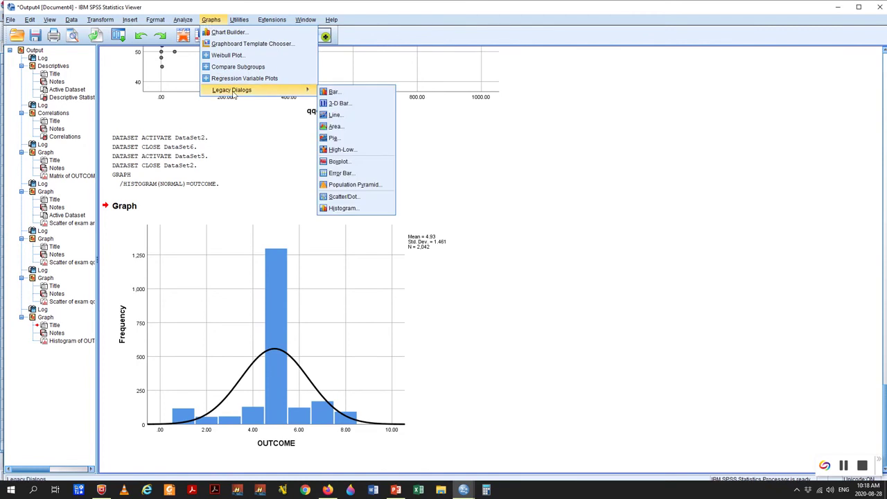
left_click(343, 208)
left_click(458, 164)
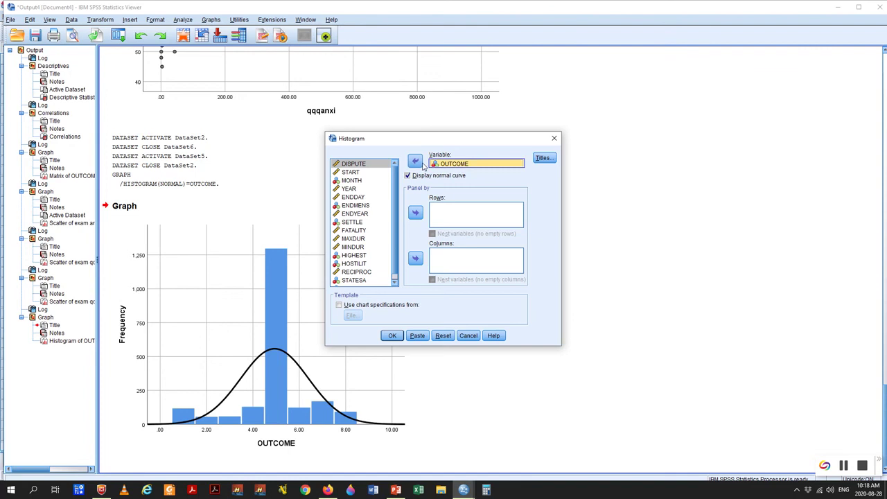
left_click(415, 161)
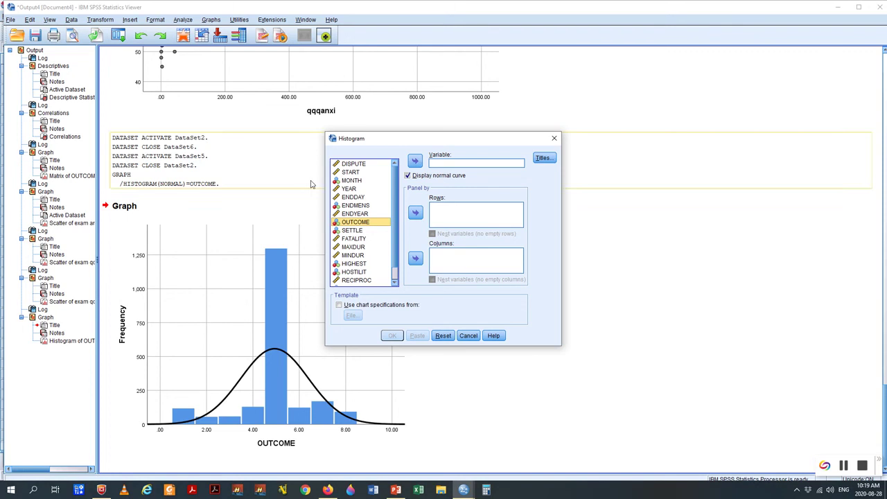
scroll(374, 235, "down", 1)
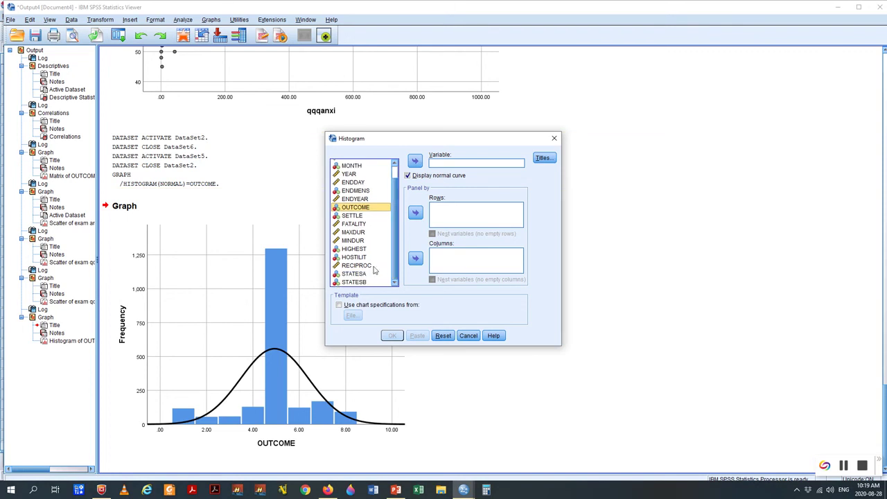
left_click(357, 257)
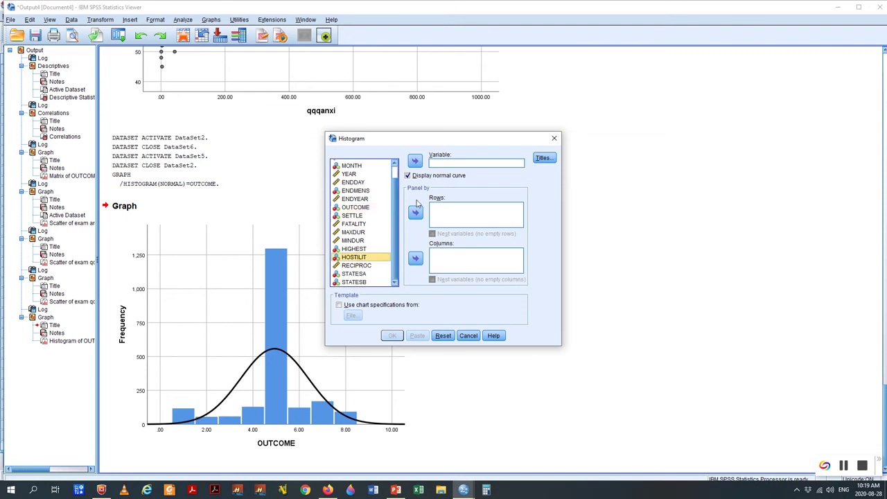
left_click(416, 162)
left_click(392, 335)
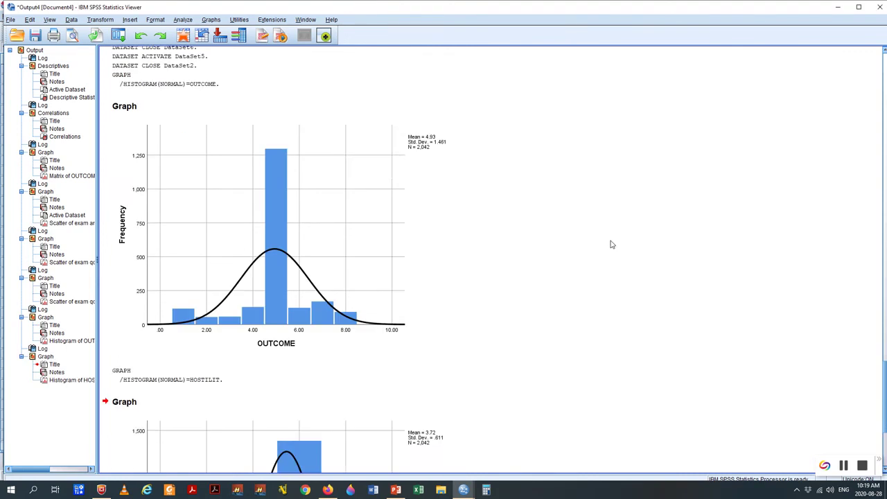
Step: Create a legacy histogram with normal curve for FATALITY in place of HOSTILIT, and inspect its distribution in the output
left_click(209, 20)
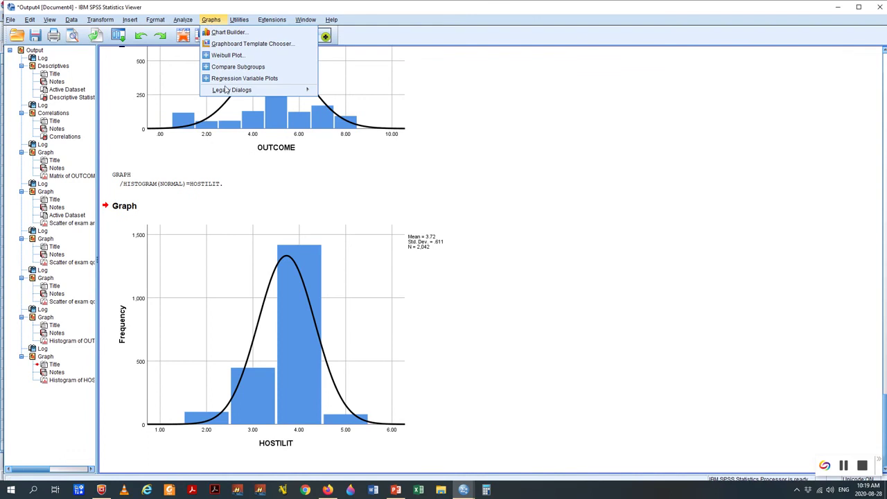
mouse_move(232, 90)
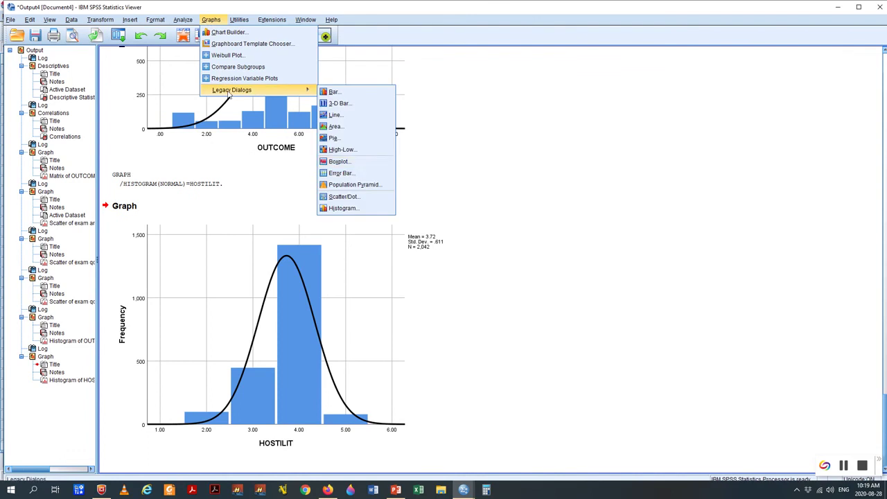
left_click(356, 208)
scroll(395, 256, "down", 5)
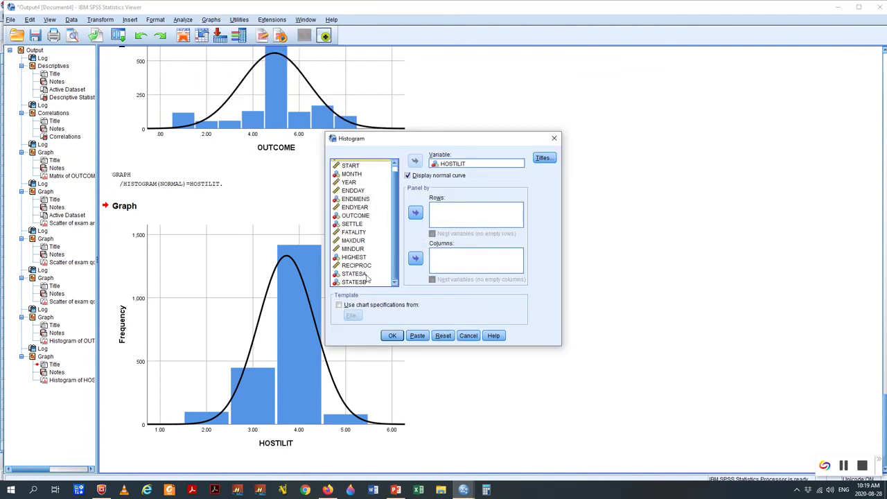
left_click(353, 232)
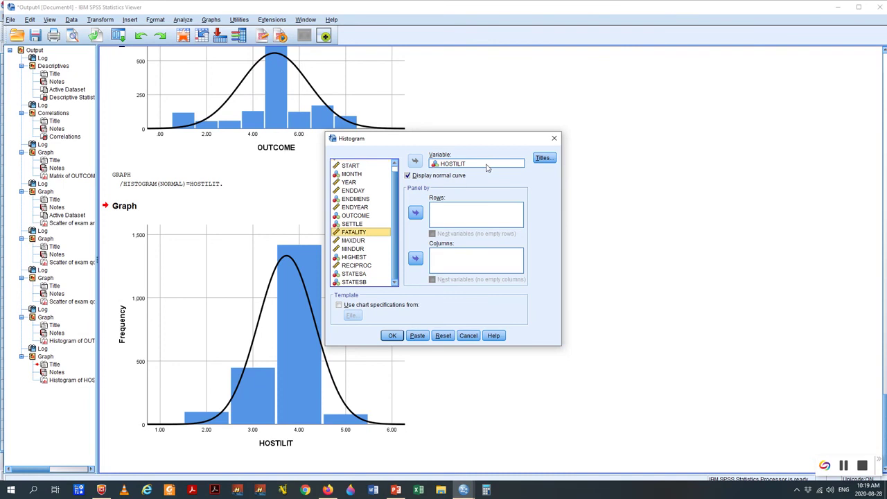
left_click(489, 163)
left_click(414, 160)
left_click(379, 232)
left_click(414, 160)
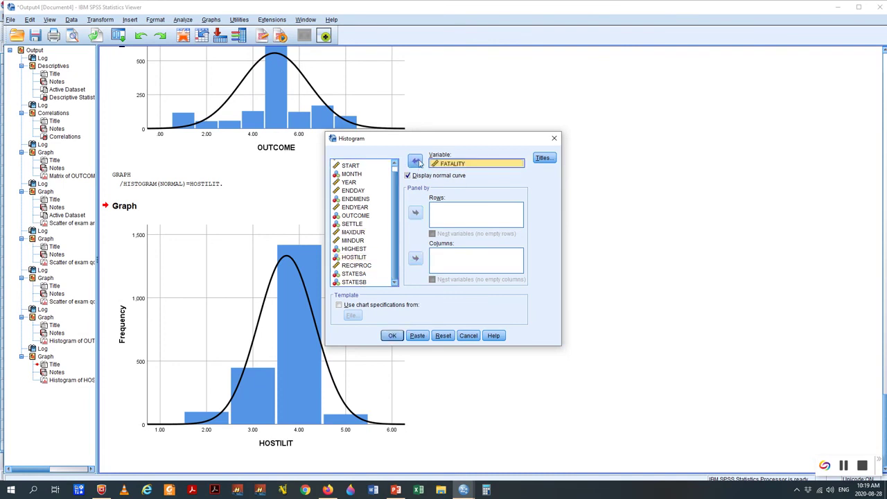
left_click(392, 335)
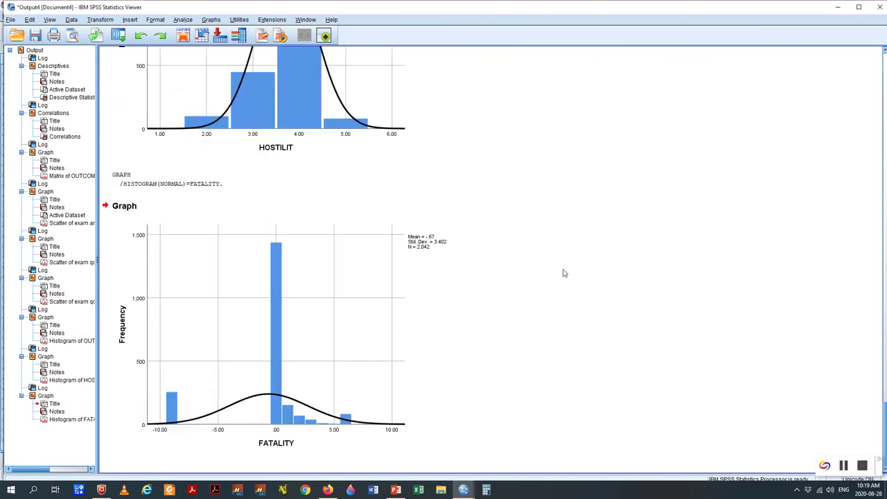
left_click(270, 417)
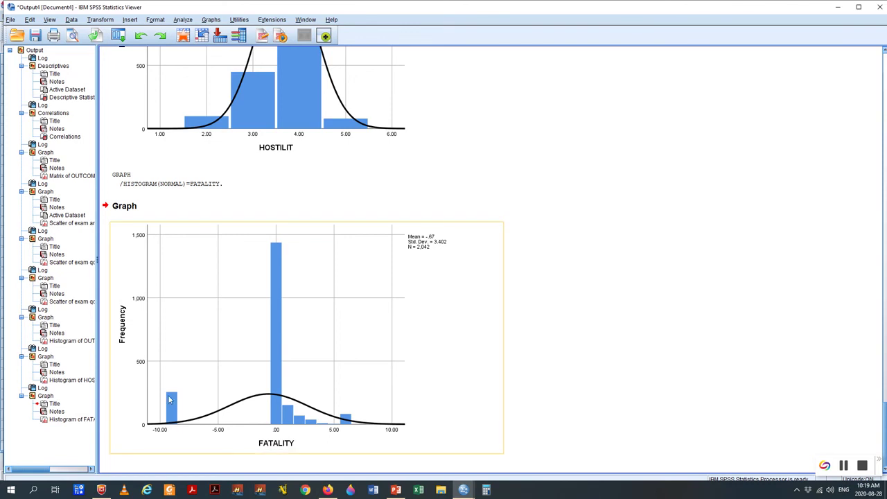
left_click(595, 334)
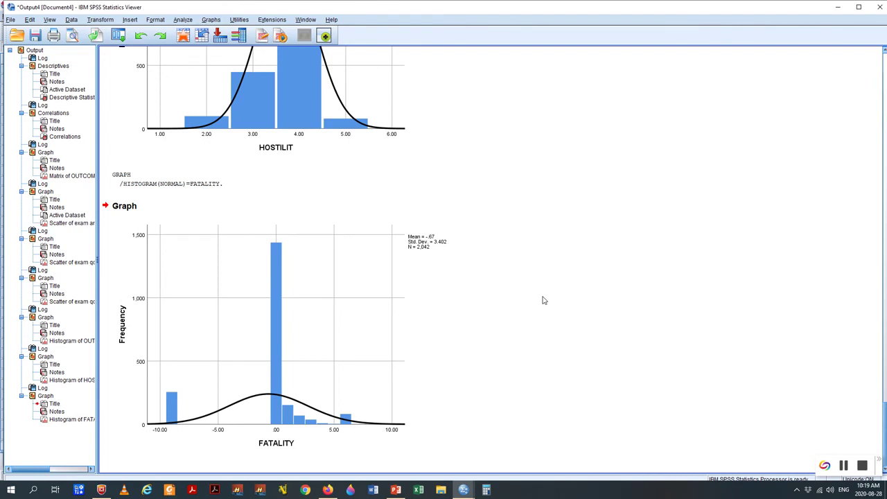
Step: Run Descriptives on HOSTILIT, FATALITY and OUTCOME, with OUTCOME replacing RECIPROC, and save standardized values as variables
left_click(184, 21)
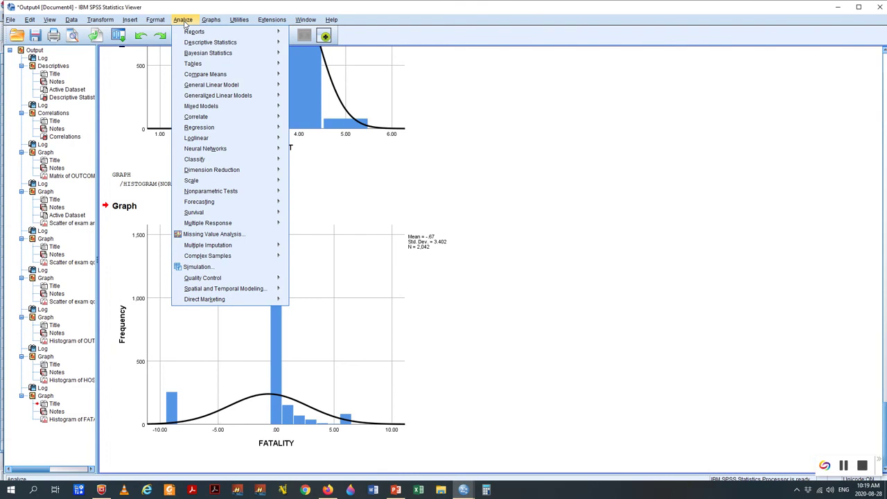
mouse_move(203, 45)
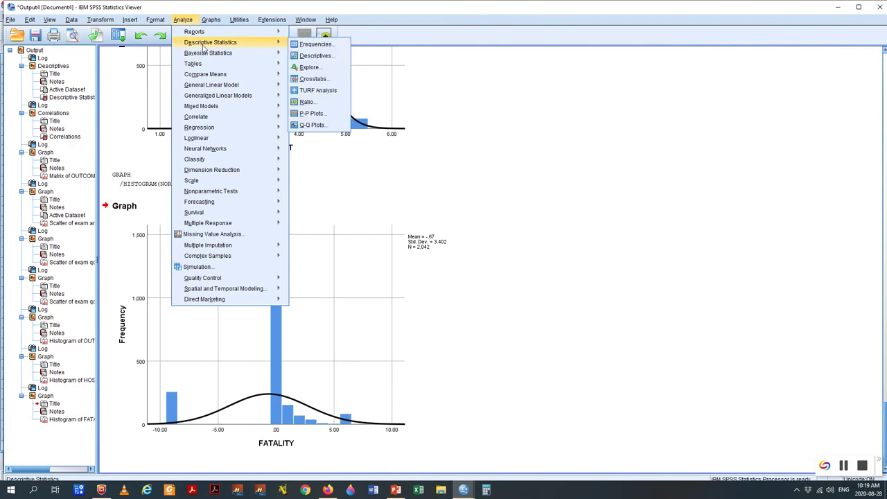
left_click(315, 56)
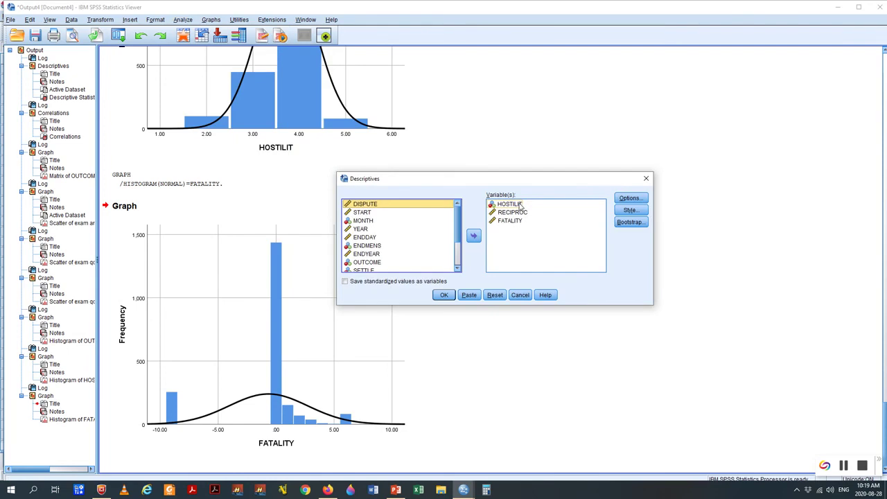
left_click(345, 282)
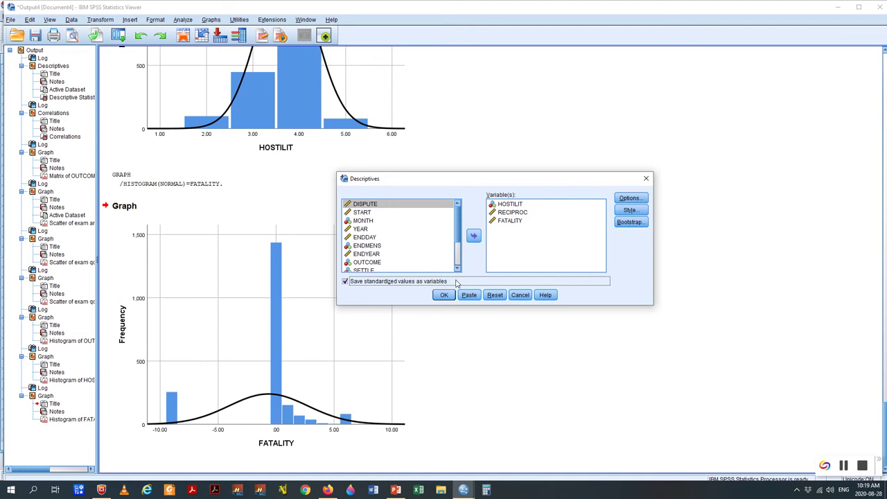
left_click(512, 212)
left_click(473, 235)
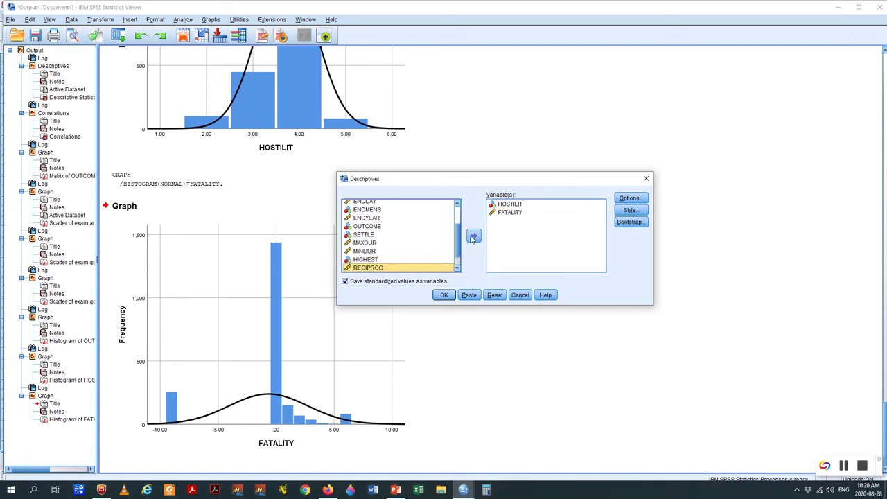
scroll(459, 239, "down", 1)
left_click(377, 218)
left_click(473, 235)
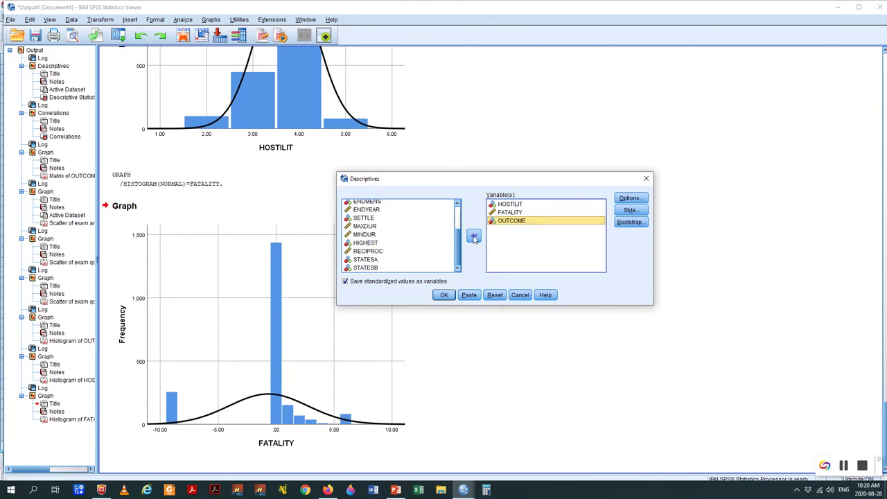
left_click(444, 295)
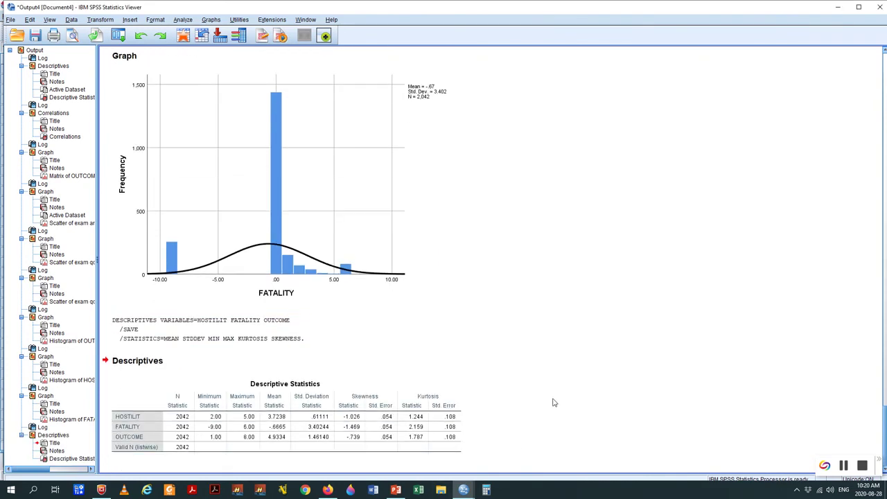
Step: Switch to the Untitled6 dataset and examine the first cases of the standardized variables ZHOSTILIT, ZFATALITY and ZOUTCOME
left_click(463, 489)
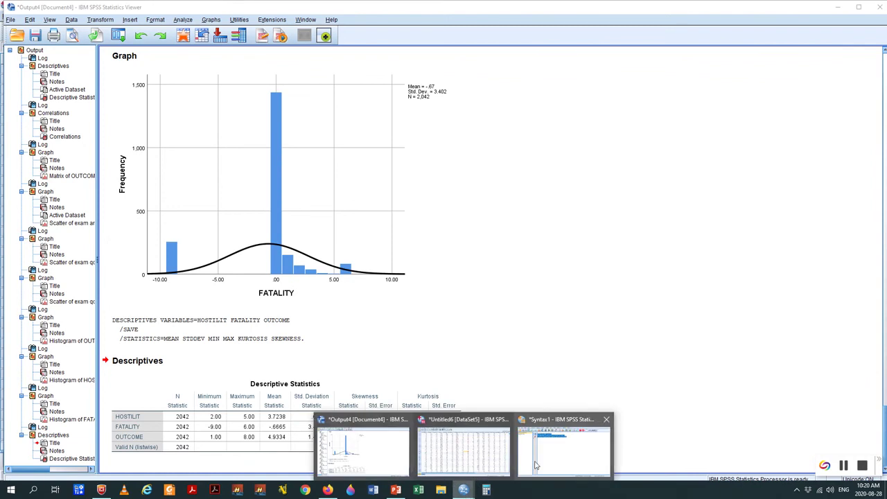
left_click(492, 457)
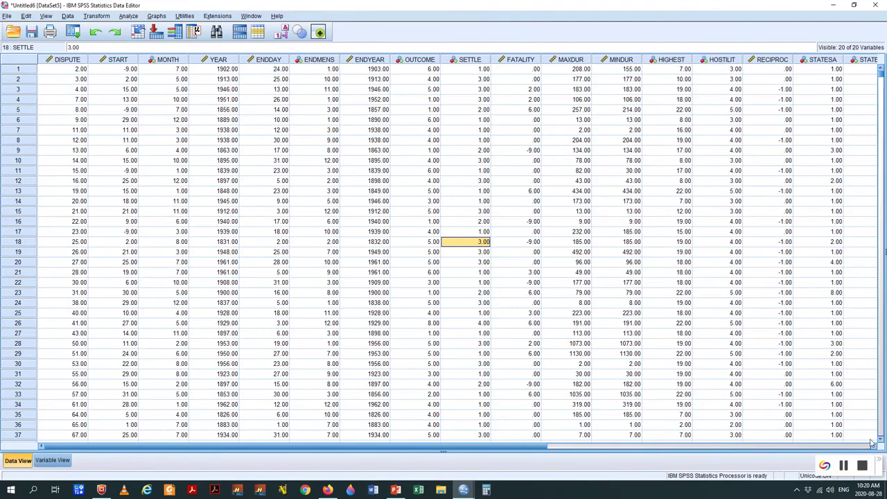
scroll(849, 430, "right", 10)
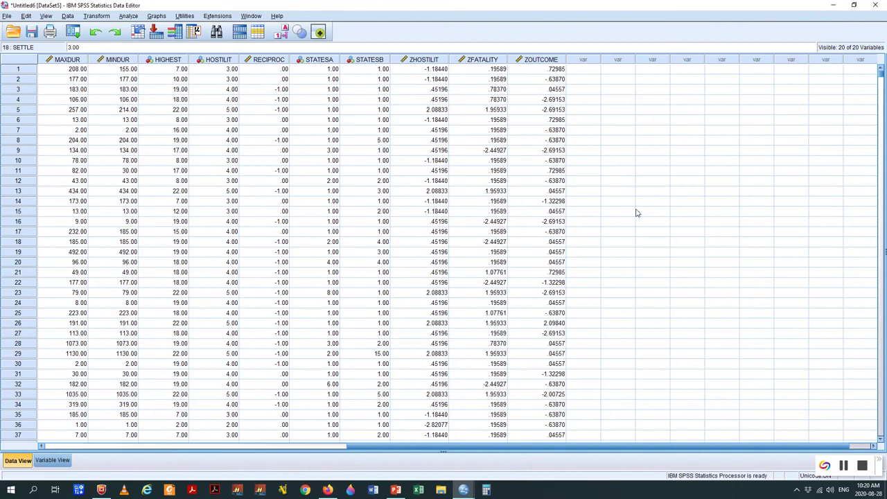
left_click(532, 93)
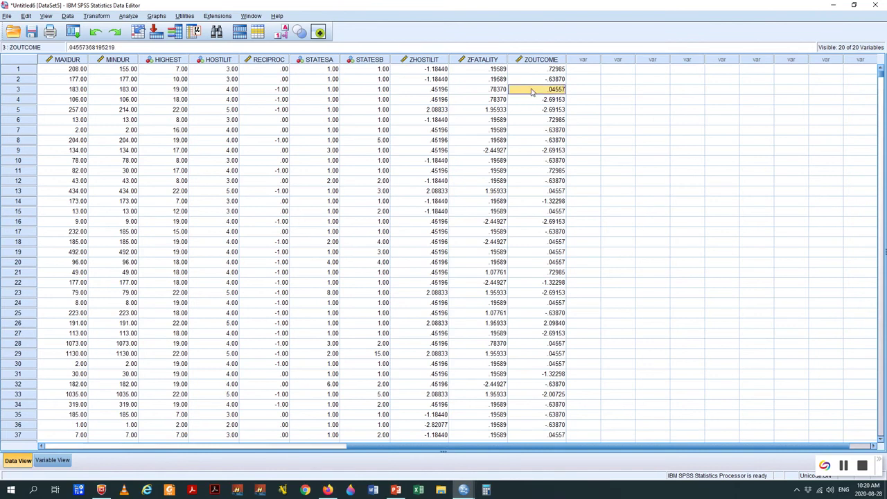
left_click(526, 150)
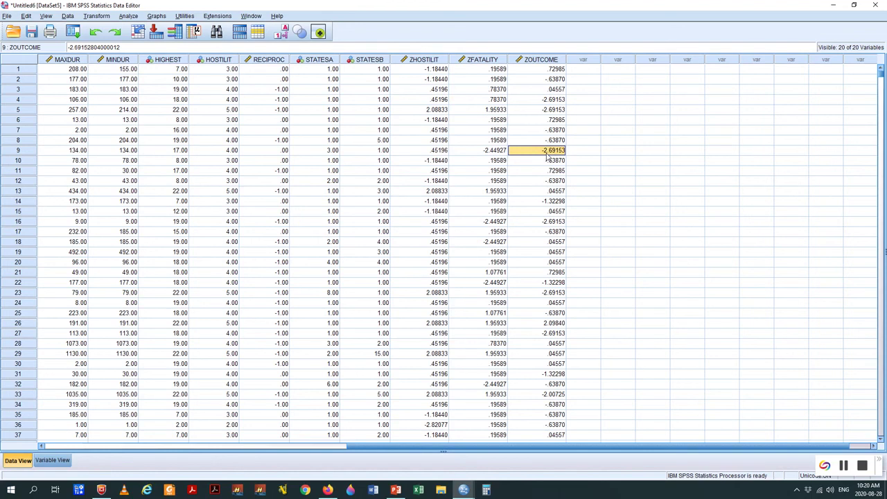
left_click(525, 201)
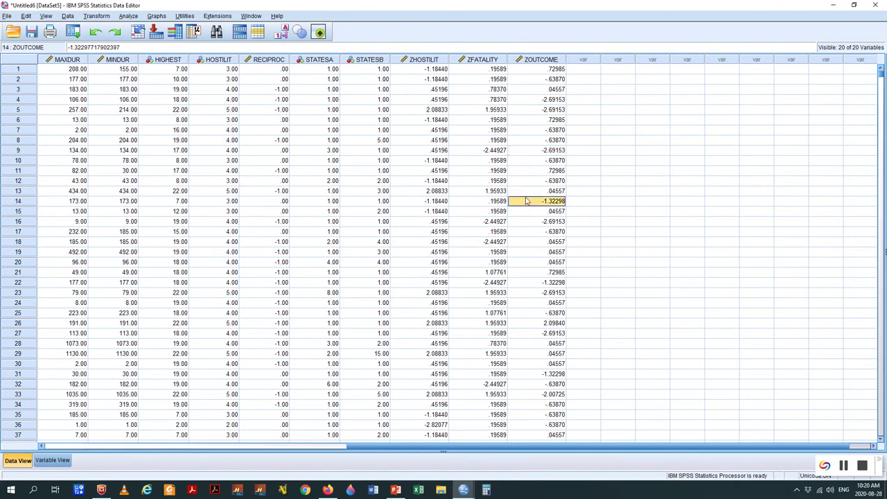
scroll(525, 200, "down", 3)
left_click(489, 234)
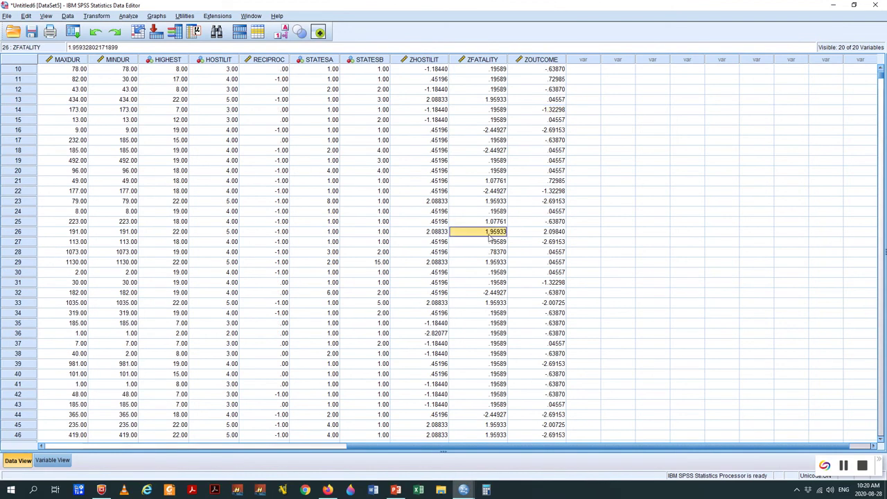
Step: Scan the standardized scores of HOSTILIT, FATALITY and OUTCOME across the further cases for extreme values, and return to the first case
scroll(526, 286, "down", 7)
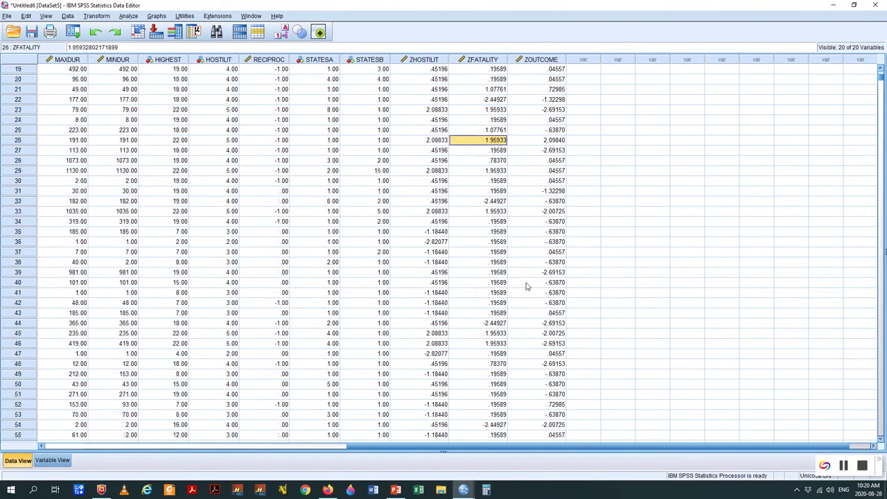
scroll(534, 340, "down", 5)
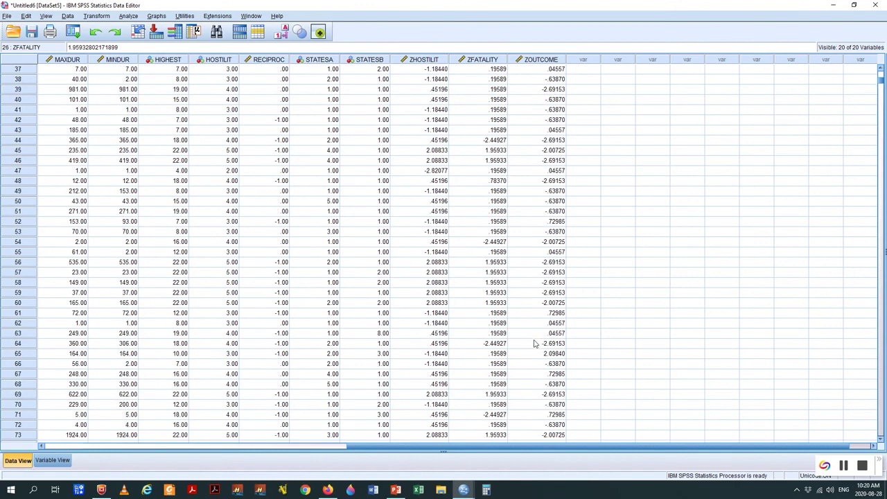
scroll(534, 348, "down", 12)
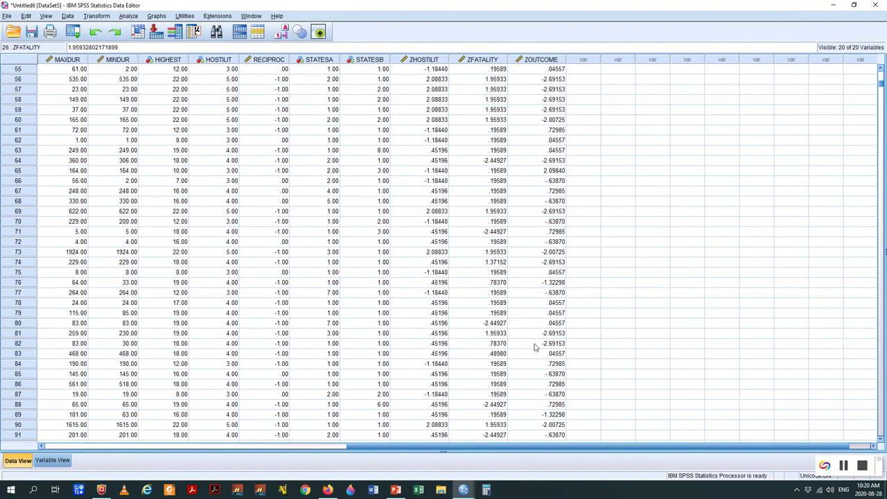
scroll(527, 325, "down", 16)
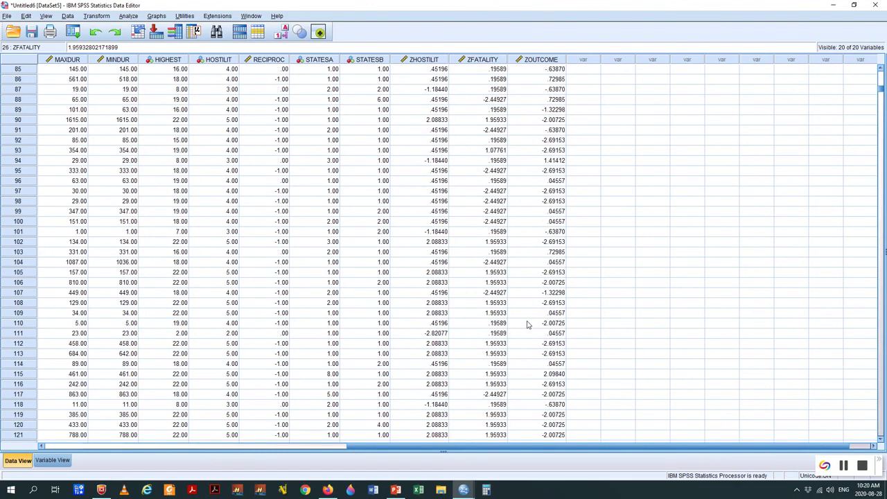
scroll(521, 302, "down", 20)
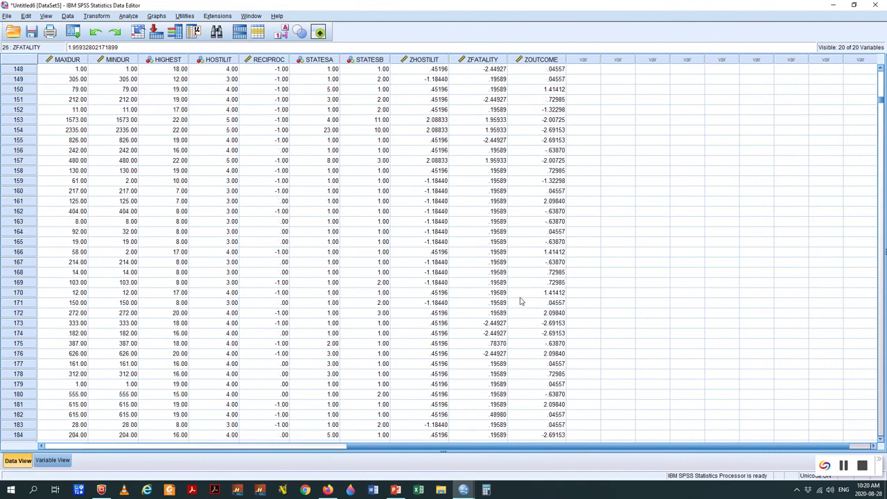
scroll(521, 301, "down", 20)
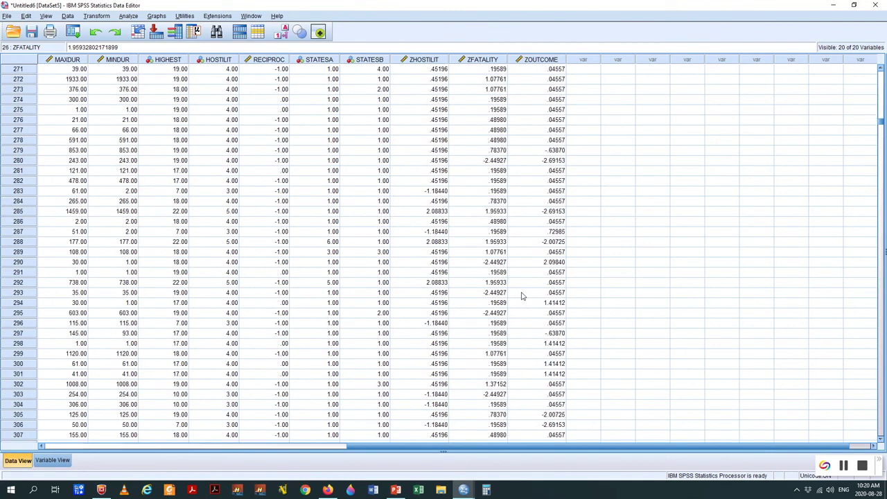
scroll(522, 296, "down", 18)
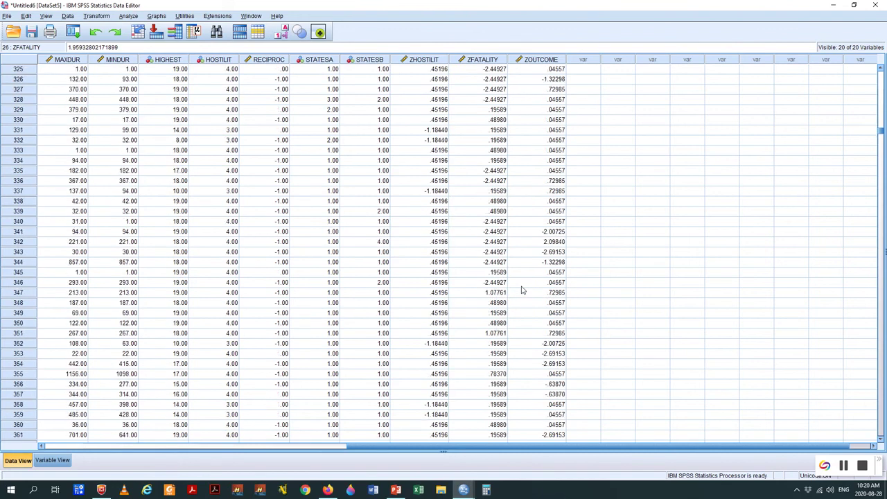
scroll(523, 291, "down", 17)
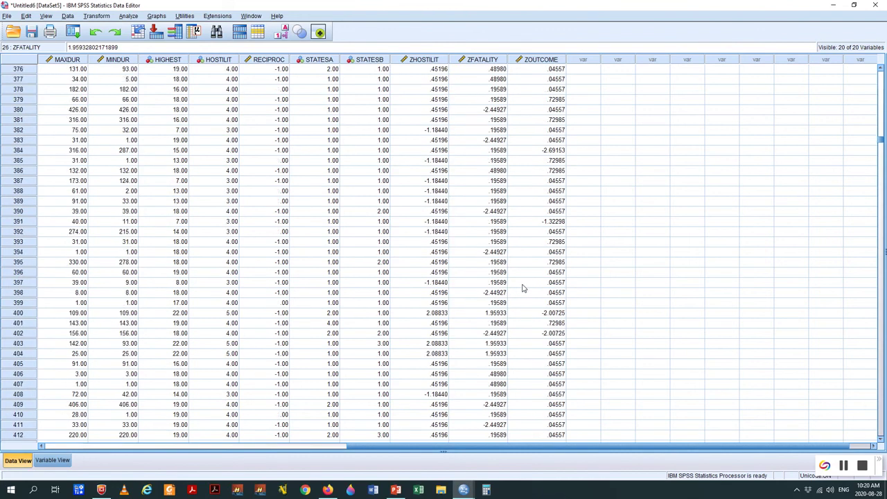
scroll(523, 288, "down", 17)
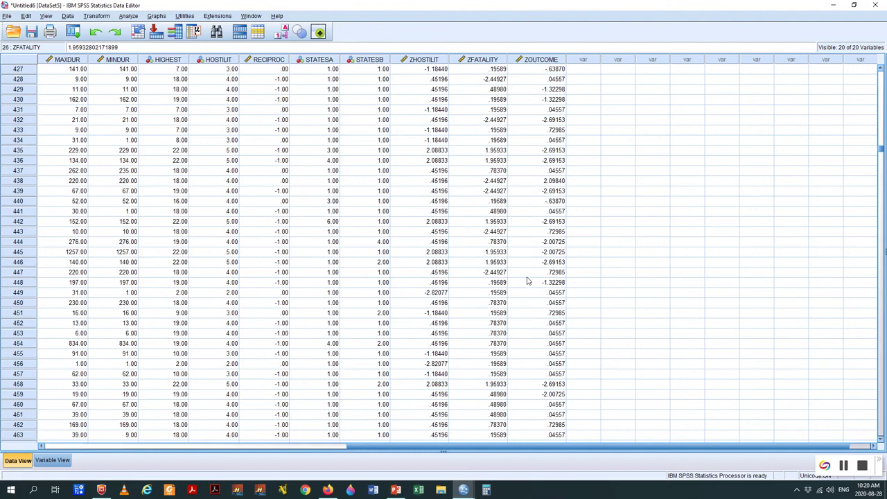
scroll(527, 281, "down", 17)
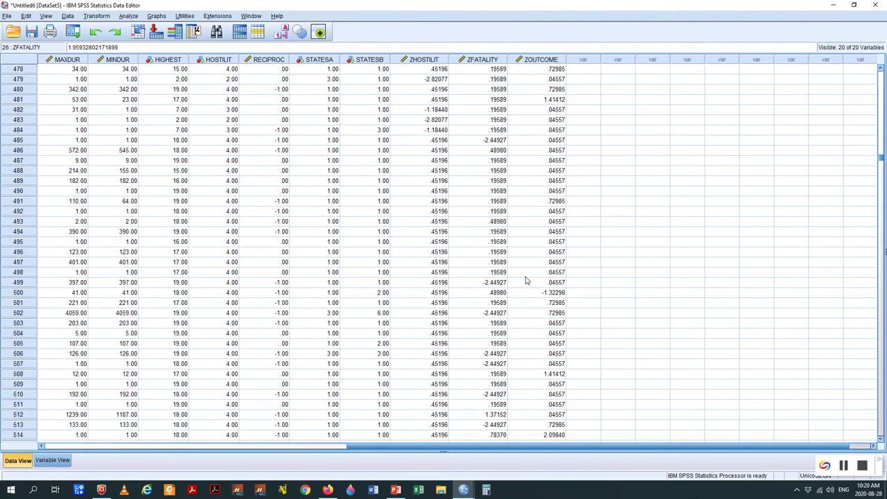
scroll(525, 281, "down", 12)
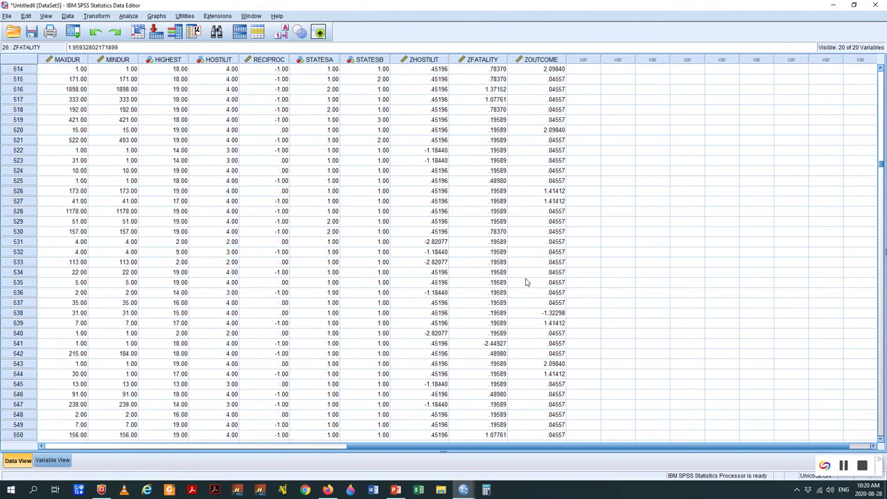
scroll(526, 281, "down", 16)
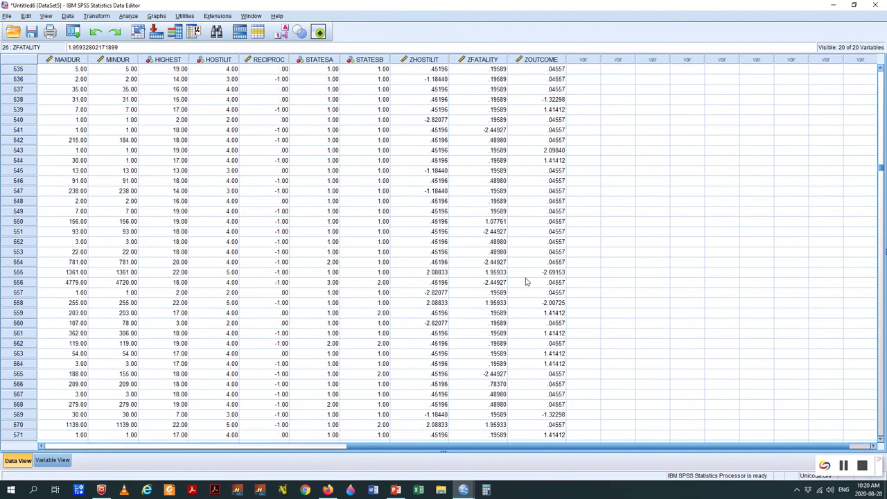
scroll(526, 281, "down", 5)
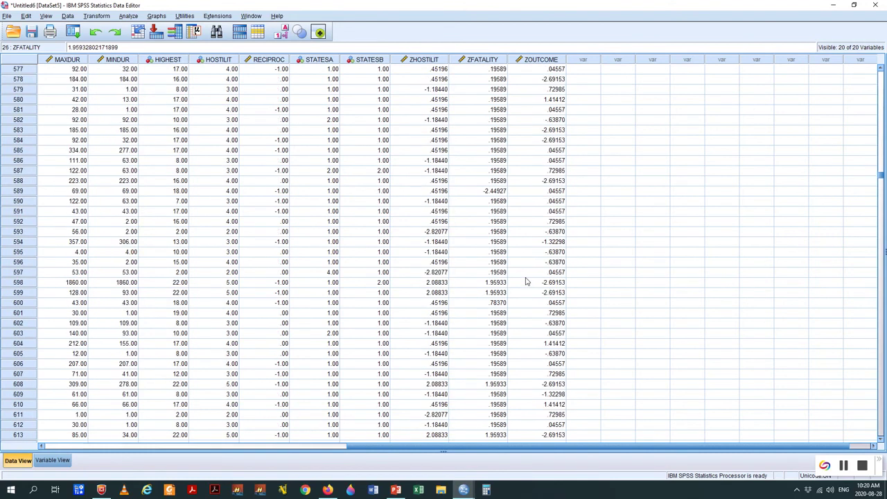
scroll(526, 281, "down", 20)
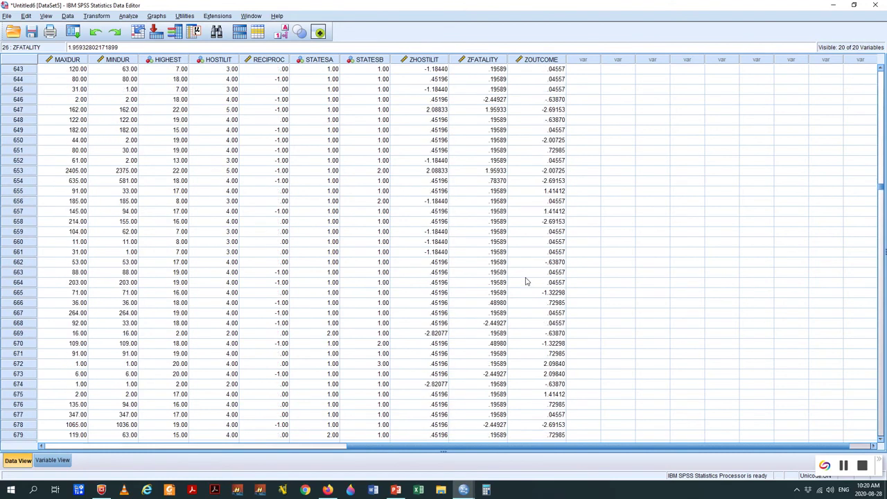
scroll(525, 281, "down", 20)
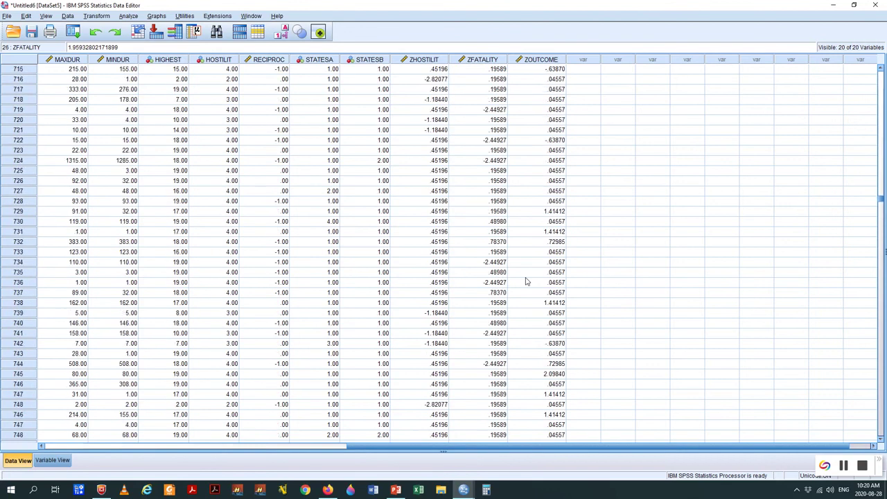
scroll(526, 282, "down", 15)
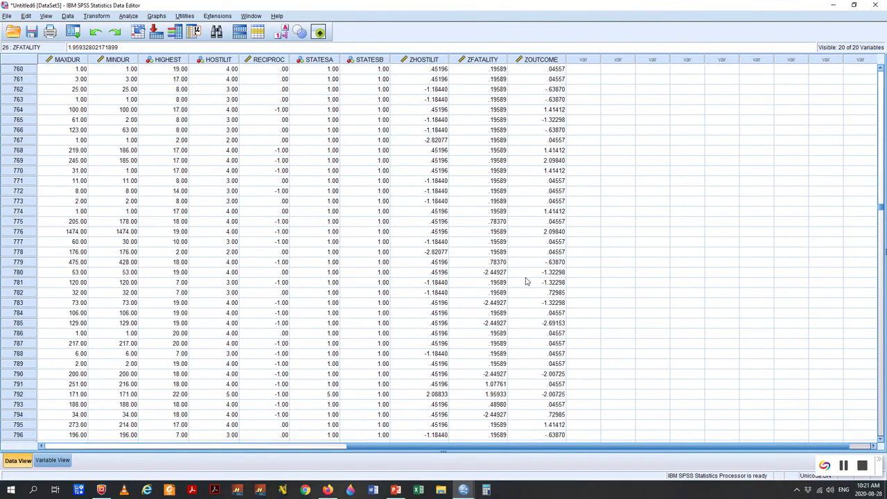
scroll(525, 280, "down", 14)
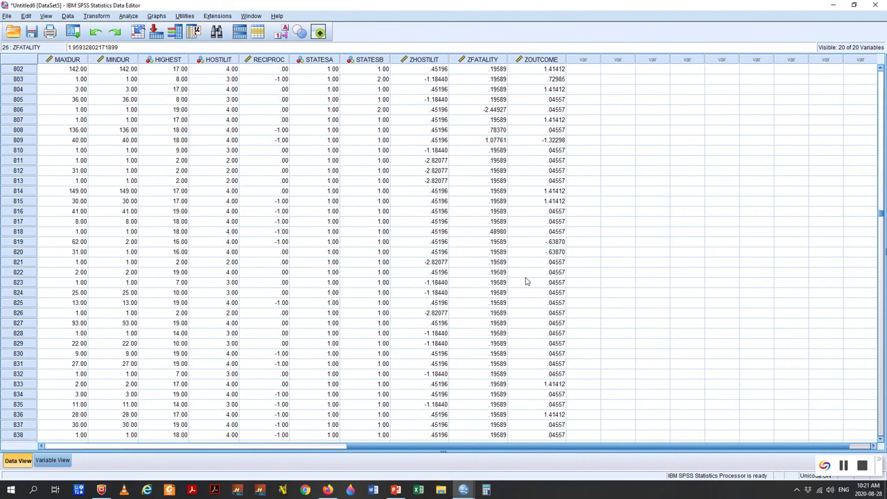
scroll(525, 281, "down", 15)
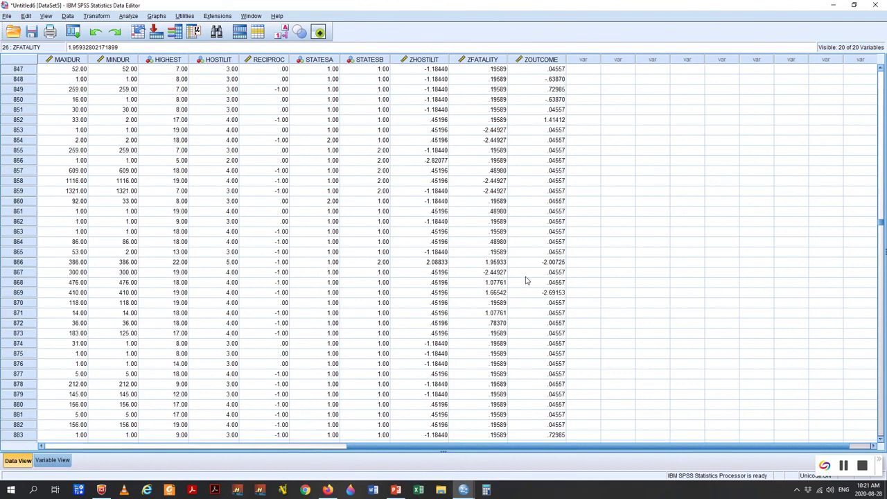
left_click_drag(881, 225, 882, 69)
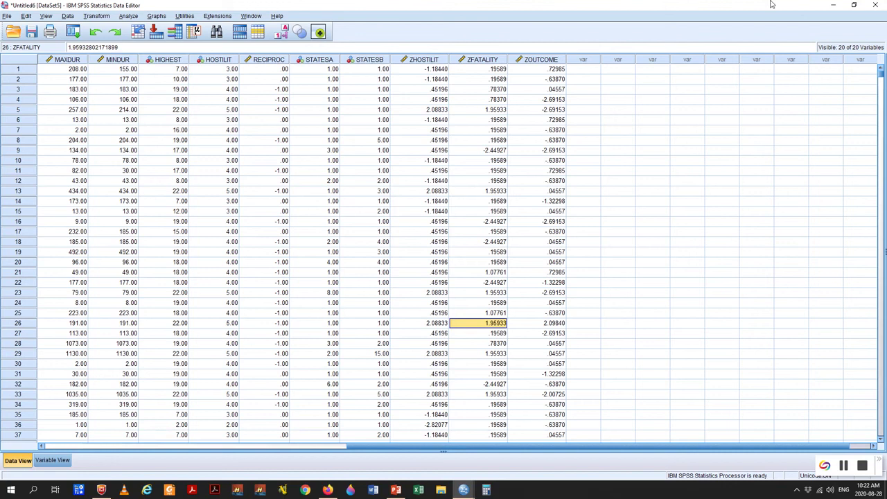
Step: Set up a linear regression with OUTCOME as the dependent variable
left_click(130, 17)
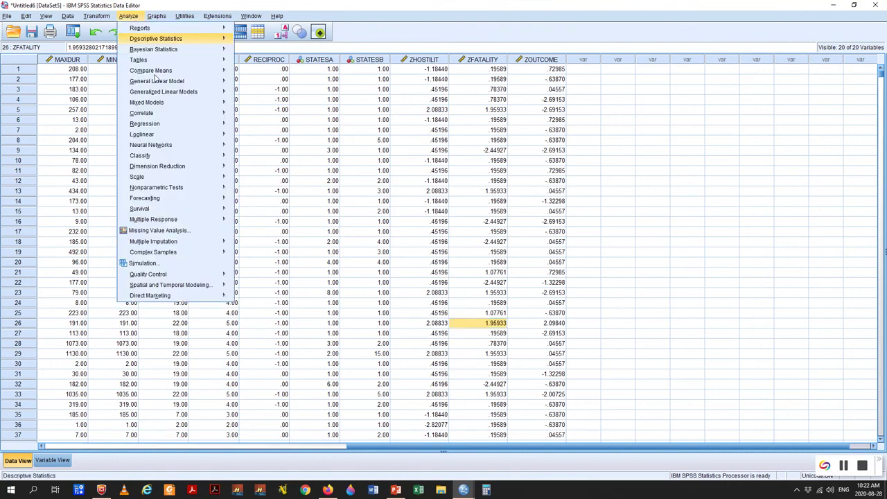
mouse_move(174, 126)
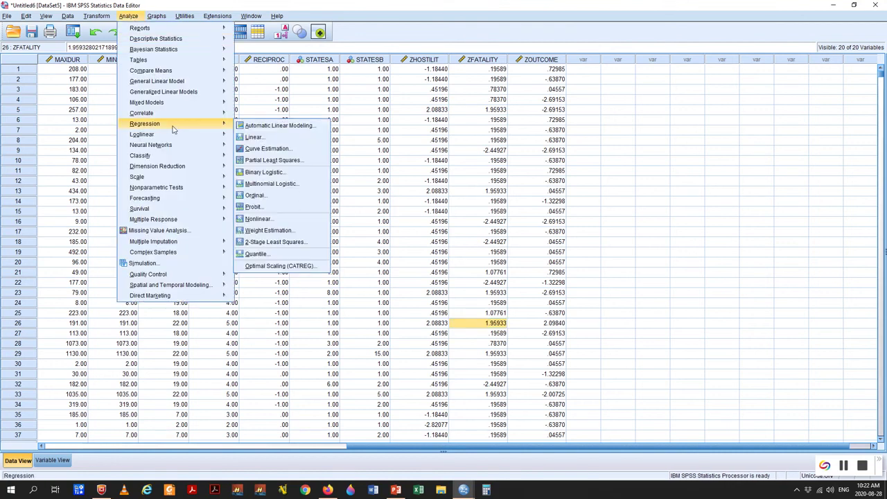
left_click(255, 137)
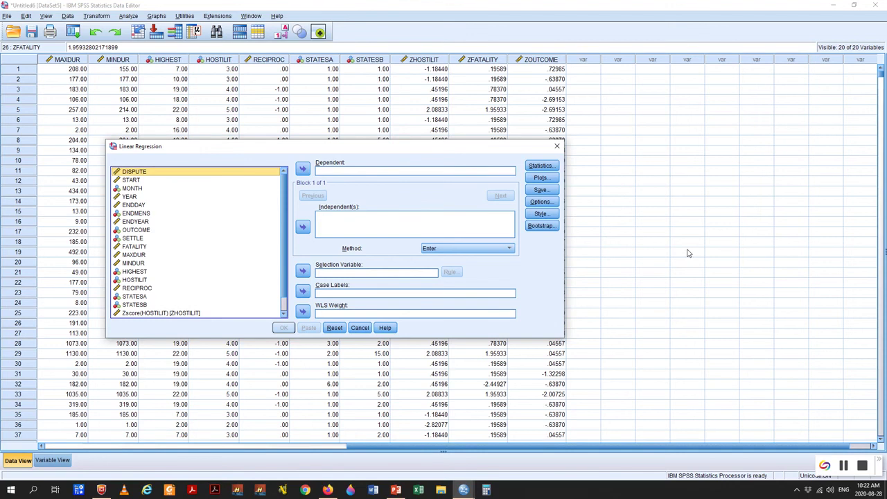
scroll(282, 243, "down", 1)
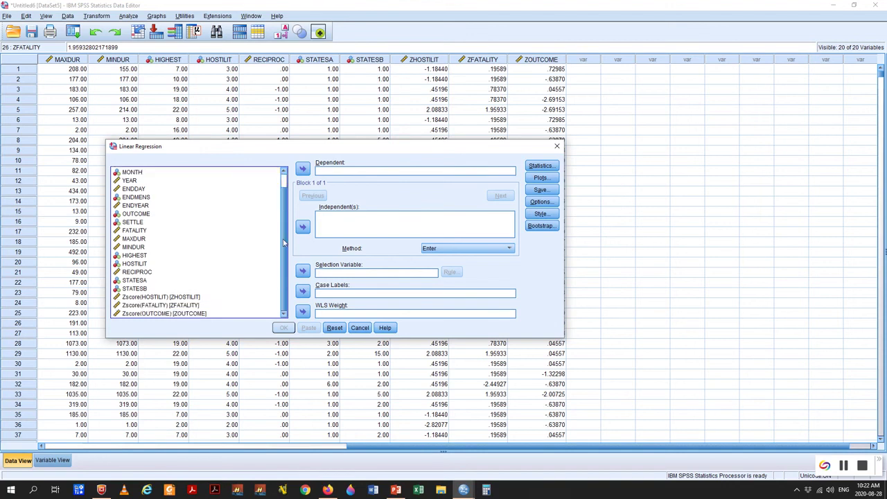
left_click(141, 215)
left_click(302, 169)
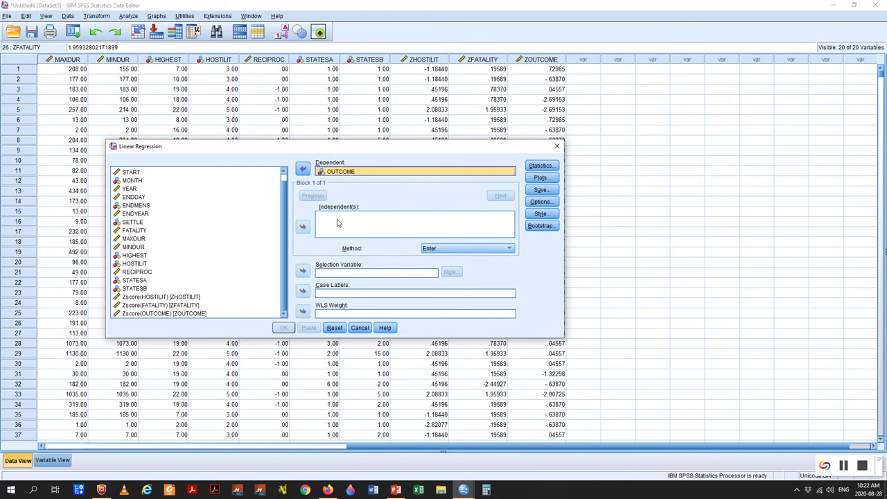
Step: Add HOSTILIT, RECIPROC and FATALITY as the independent variables of the linear regression
left_click(139, 263)
left_click(302, 227)
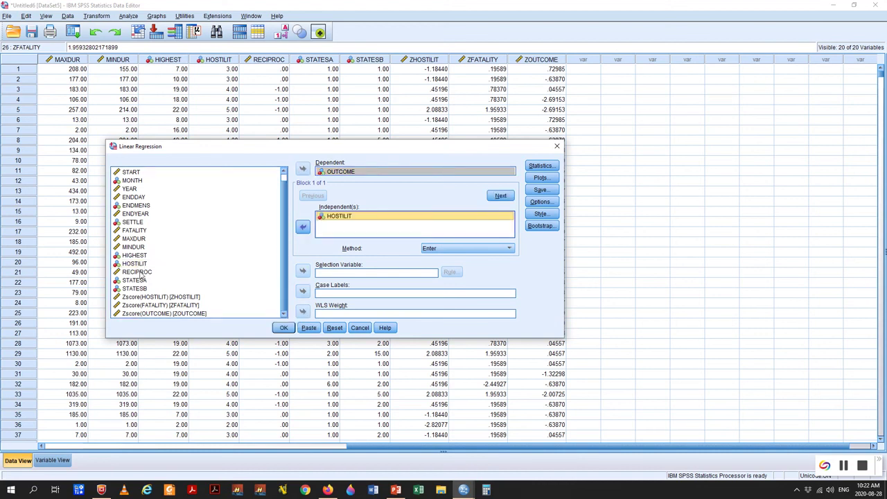
left_click(303, 227)
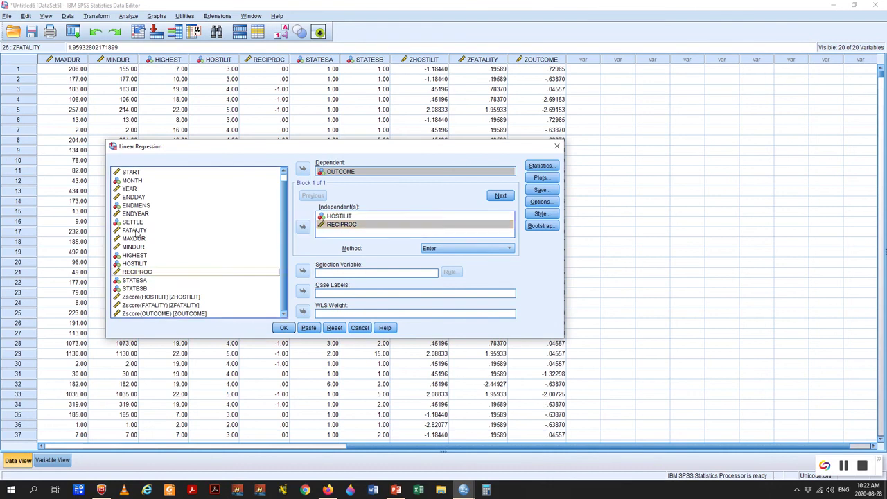
left_click(139, 232)
left_click(303, 227)
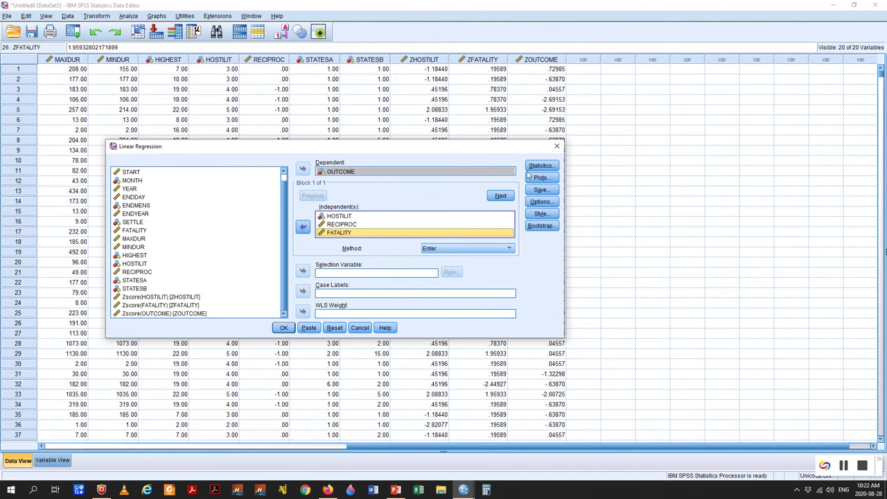
Step: Set the regression to save unstandardized and standardized predicted values plus unstandardized and studentized residuals
left_click(541, 190)
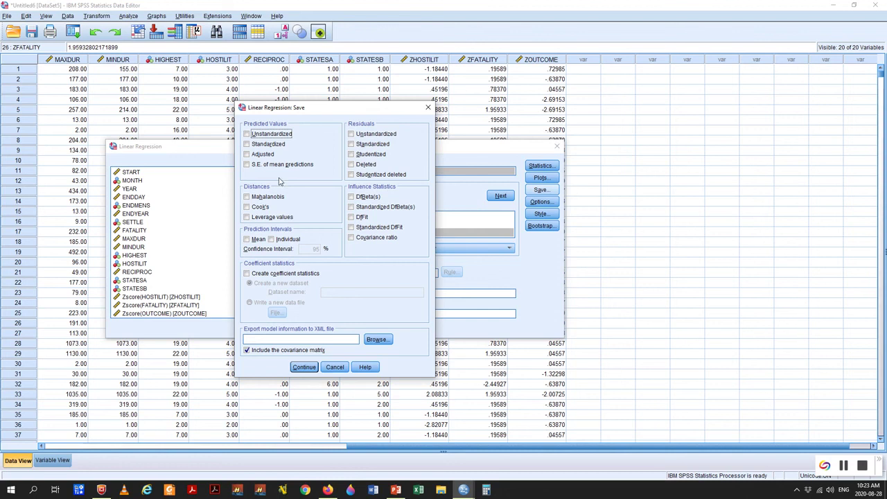
left_click(247, 144)
left_click(247, 135)
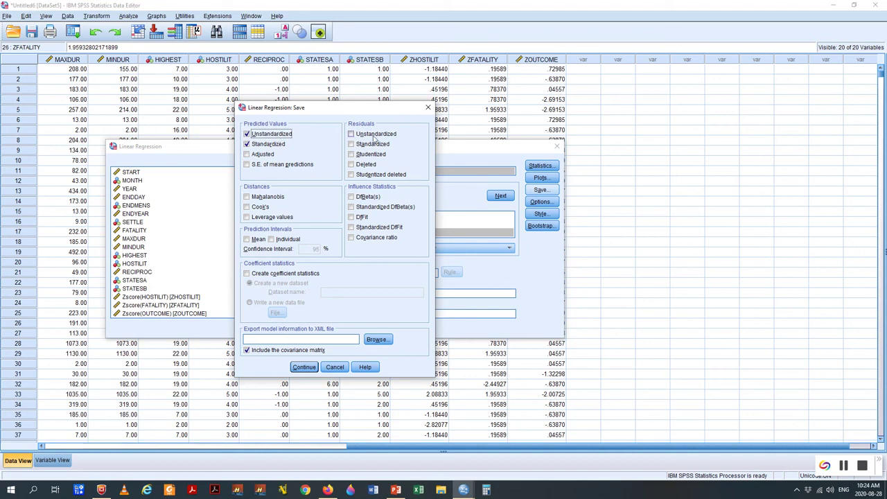
left_click(351, 135)
left_click(351, 154)
left_click(302, 367)
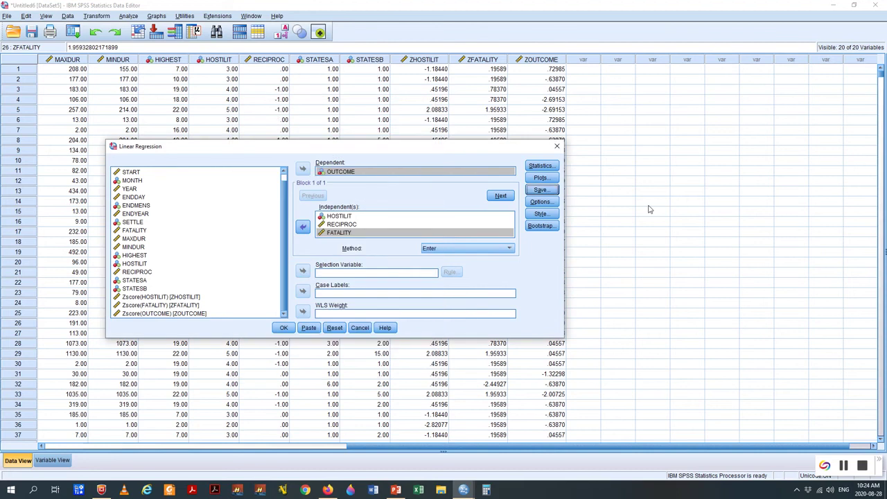
Step: Add a regression scatterplot with *ZPRED on Y and *SDRESID on X, and run the regression
left_click(540, 177)
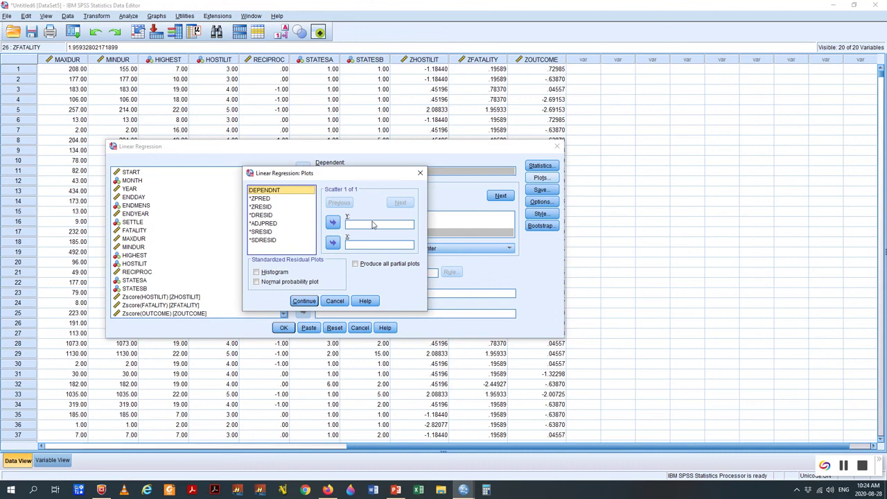
left_click(260, 200)
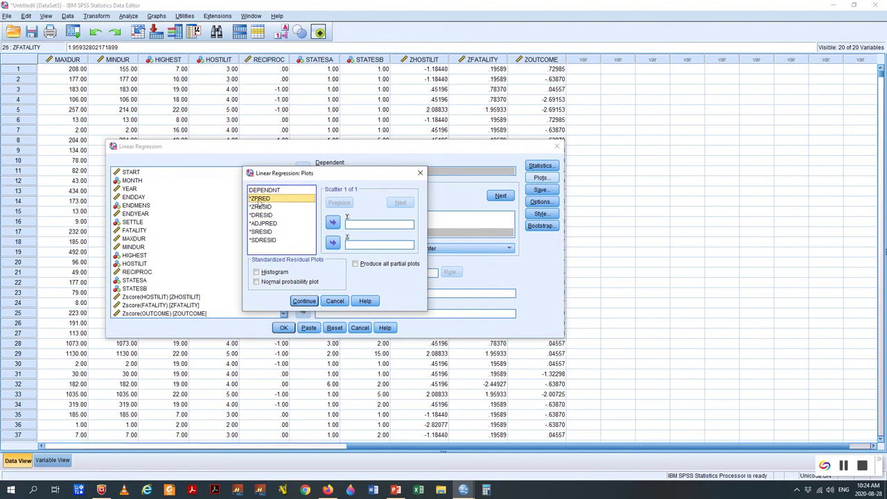
left_click(332, 223)
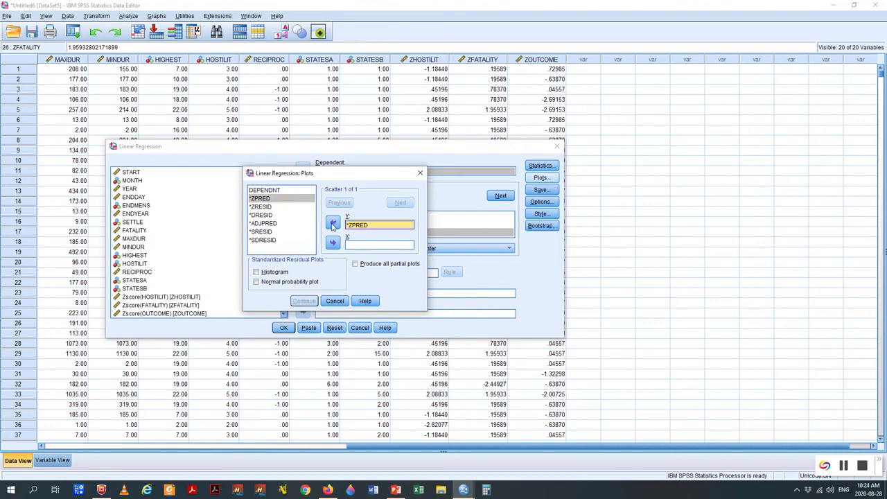
left_click(270, 241)
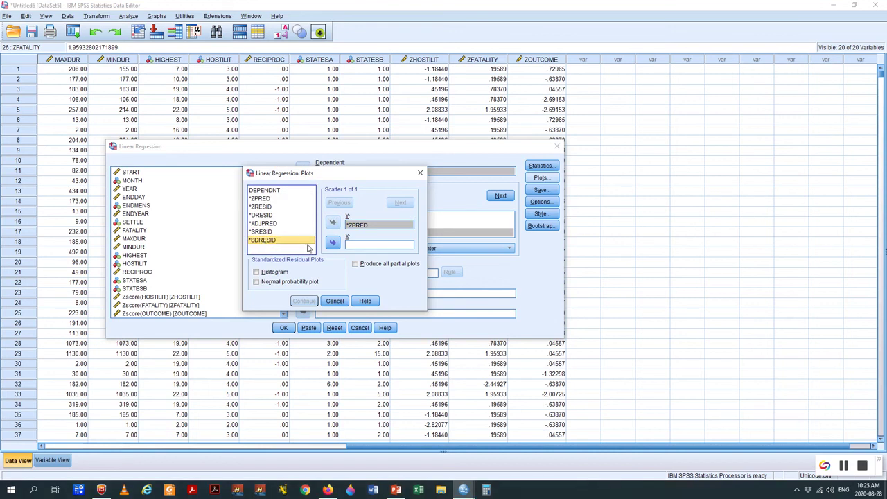
left_click(333, 242)
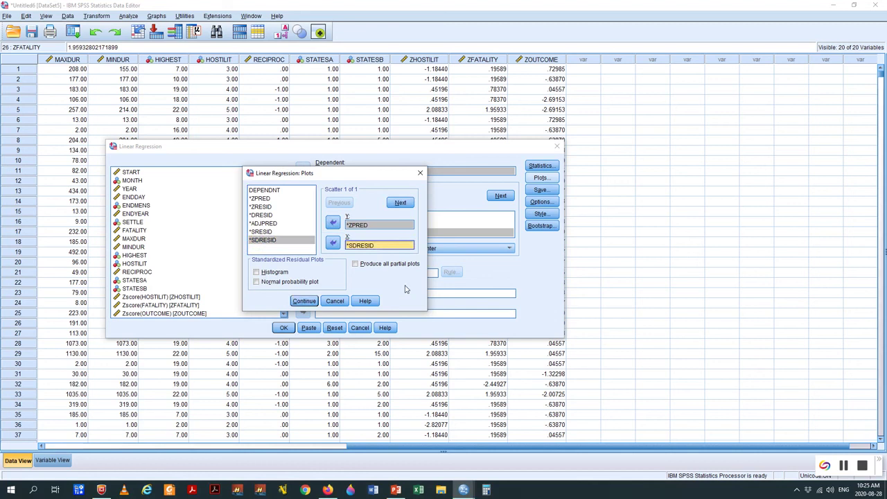
left_click(305, 301)
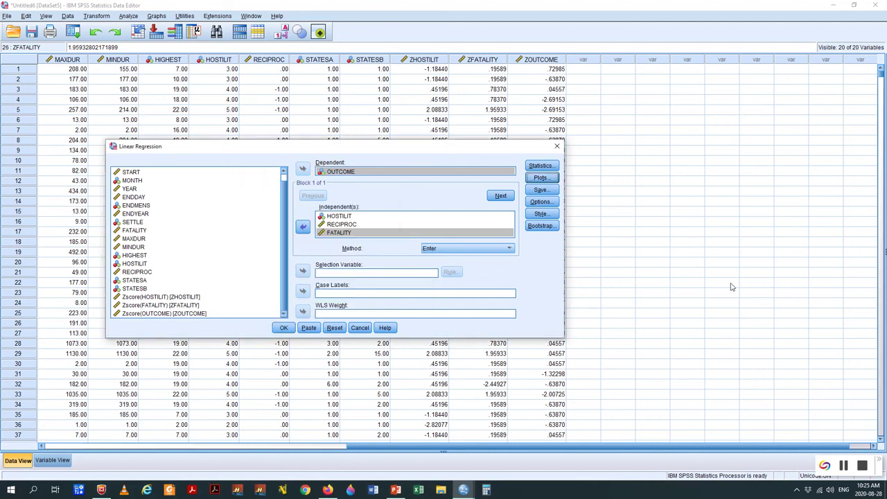
left_click(283, 329)
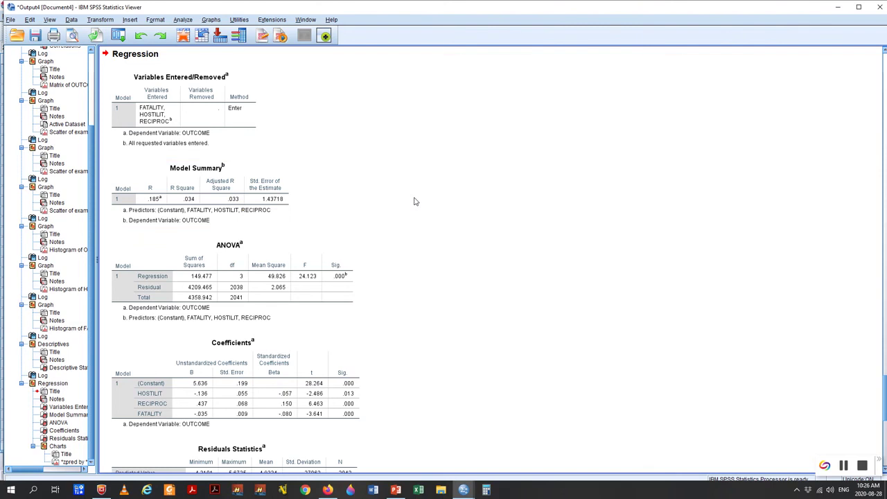
Step: Examine the regression's ANOVA table, then the B, Beta, t and Sig. values in the Coefficients table
scroll(414, 201, "down", 5)
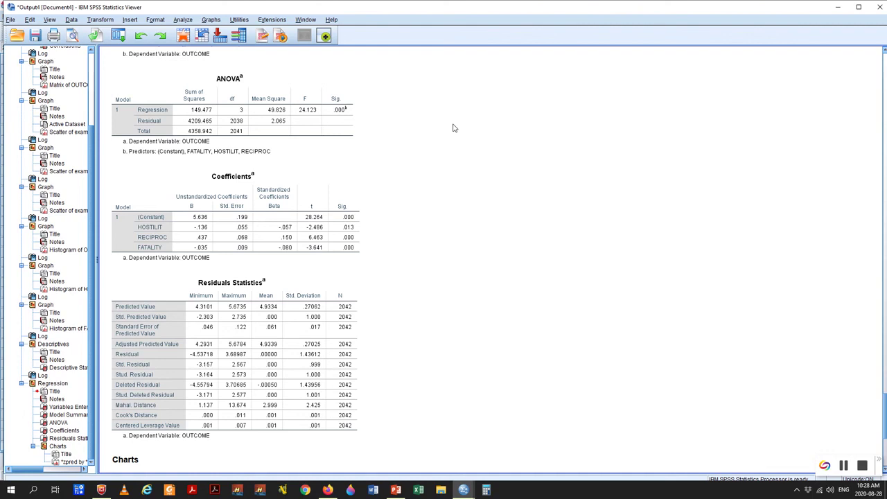
left_click(269, 122)
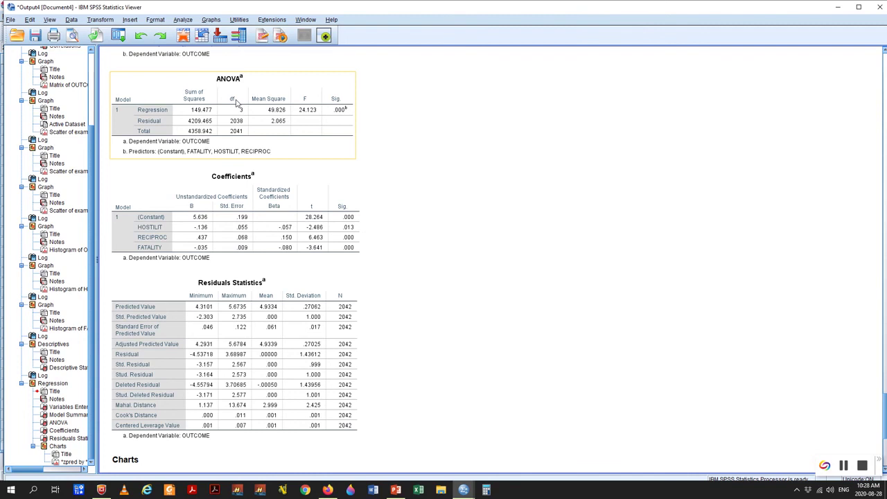
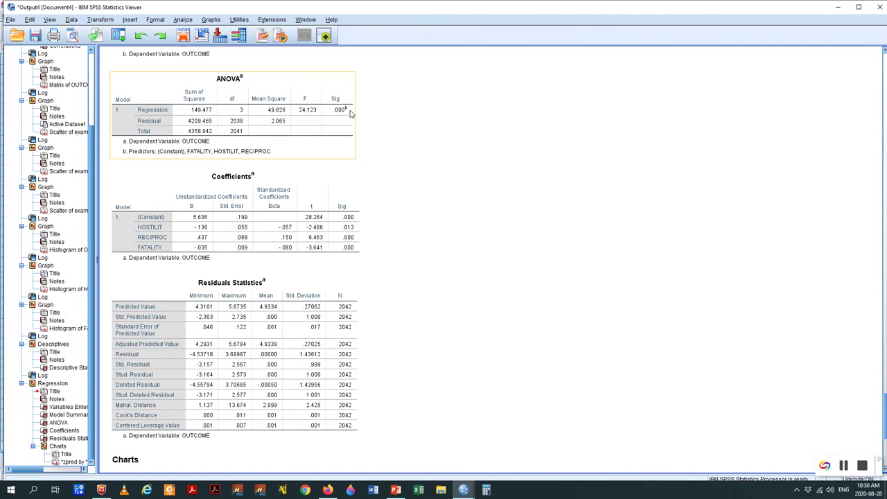
scroll(422, 192, "down", 3)
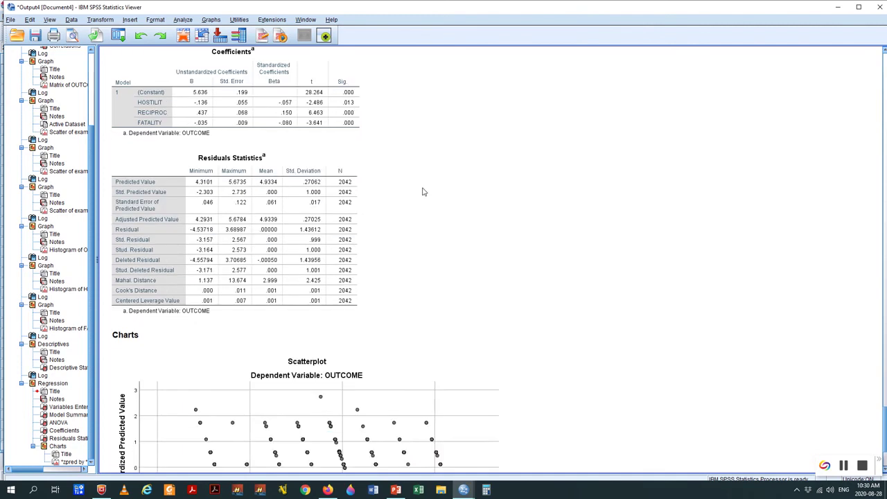
scroll(423, 192, "up", 1)
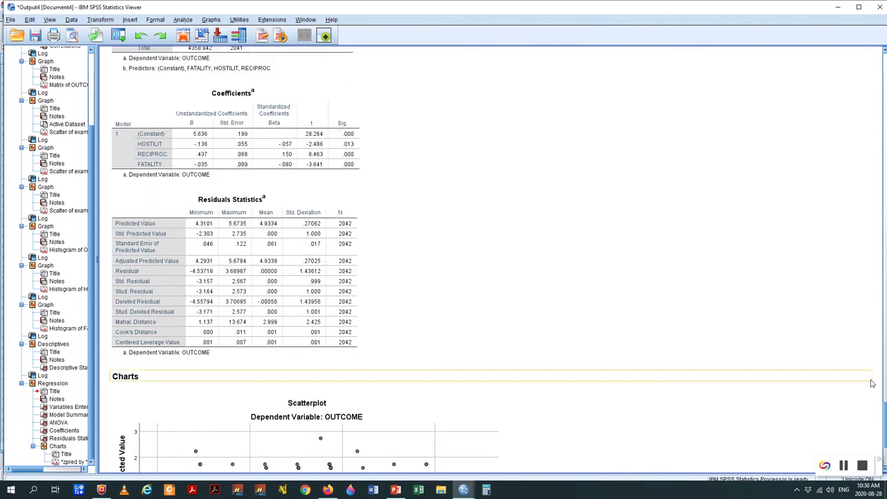
scroll(797, 326, "down", 2)
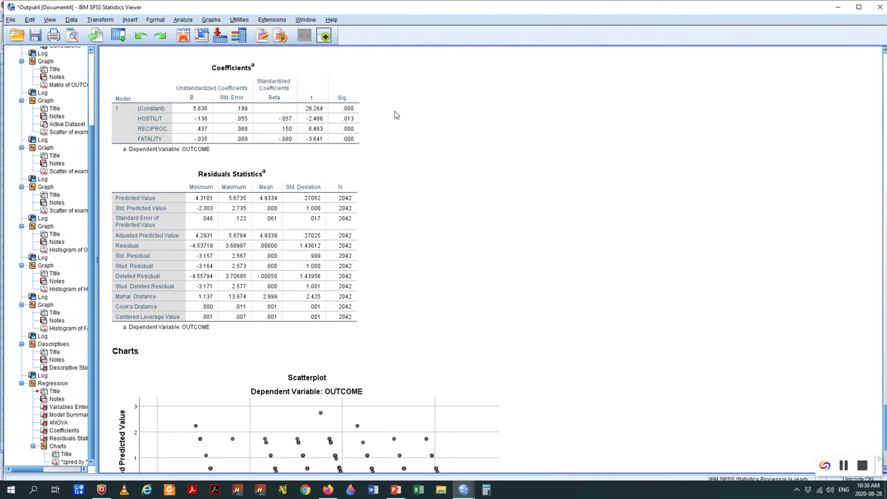
left_click(303, 70)
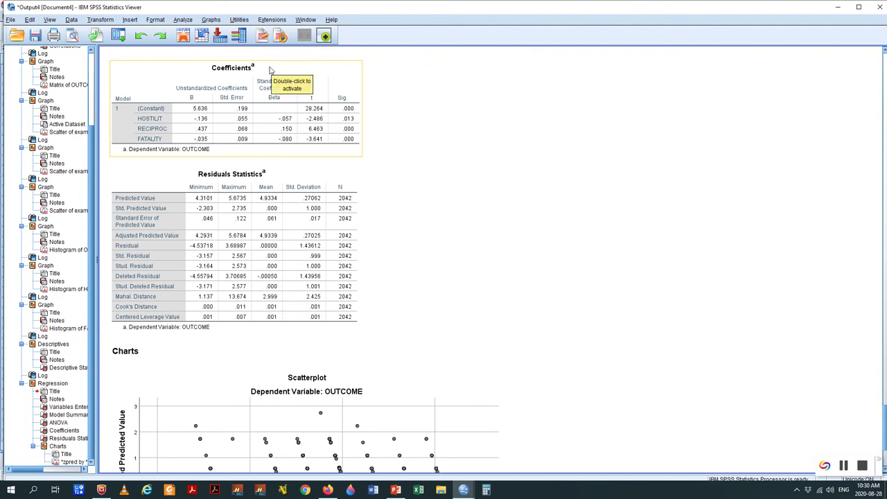
left_click(447, 83)
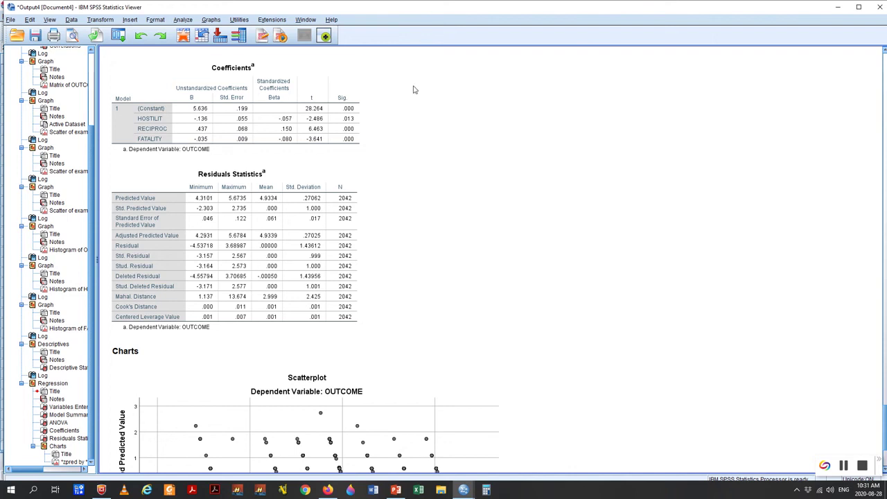
left_click(415, 90)
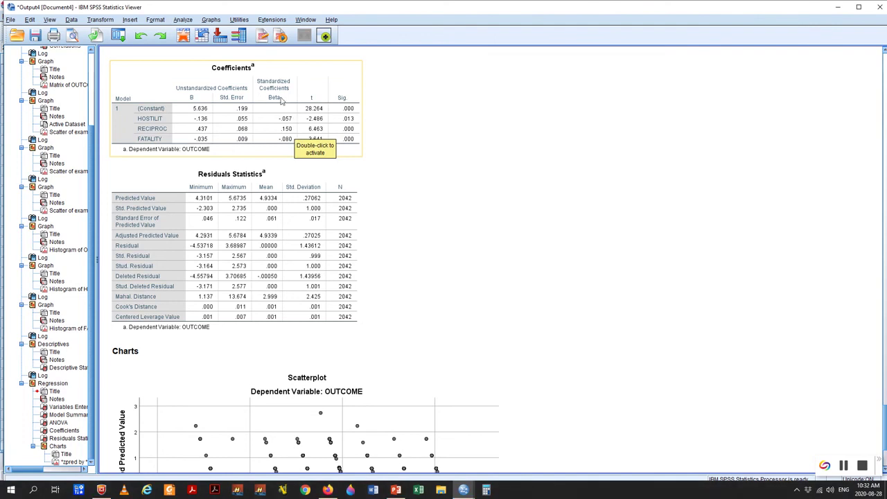
left_click(409, 115)
left_click(334, 121)
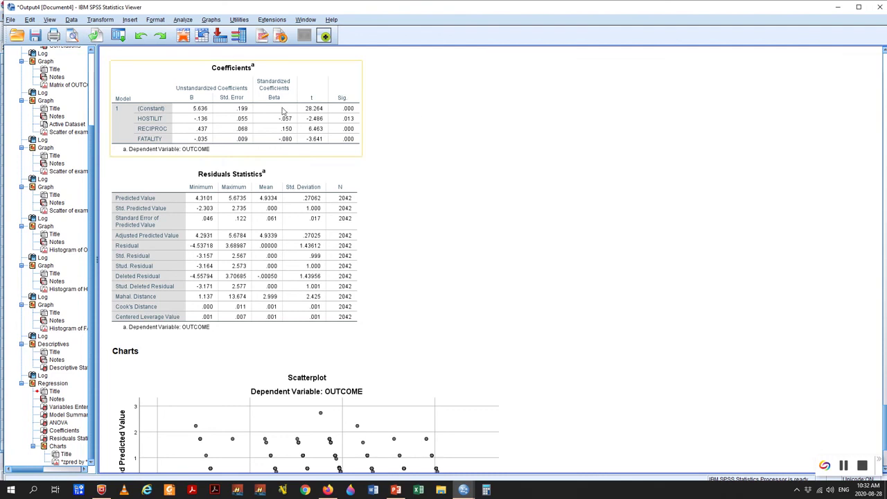
left_click(436, 111)
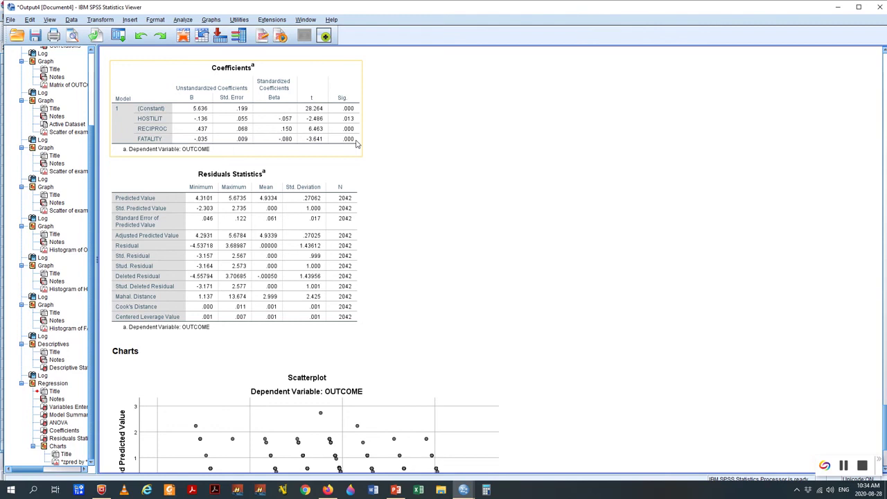
Step: Switch to the PowerPoint lecture and review slides 1 to 4 on the F and t distributions and their critical values
left_click(396, 489)
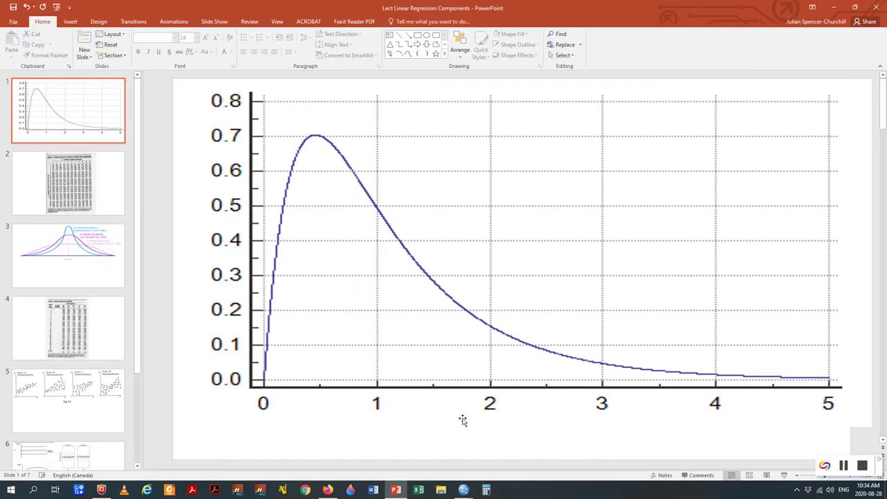
left_click(65, 109)
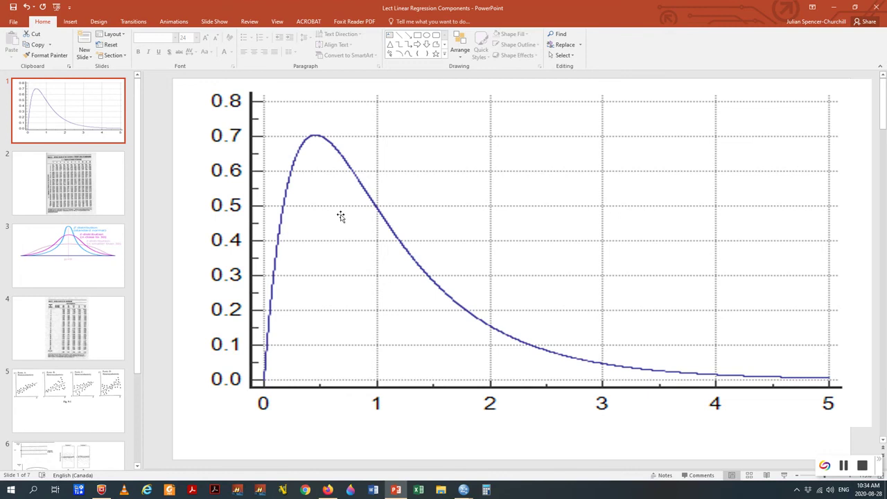
left_click(121, 212)
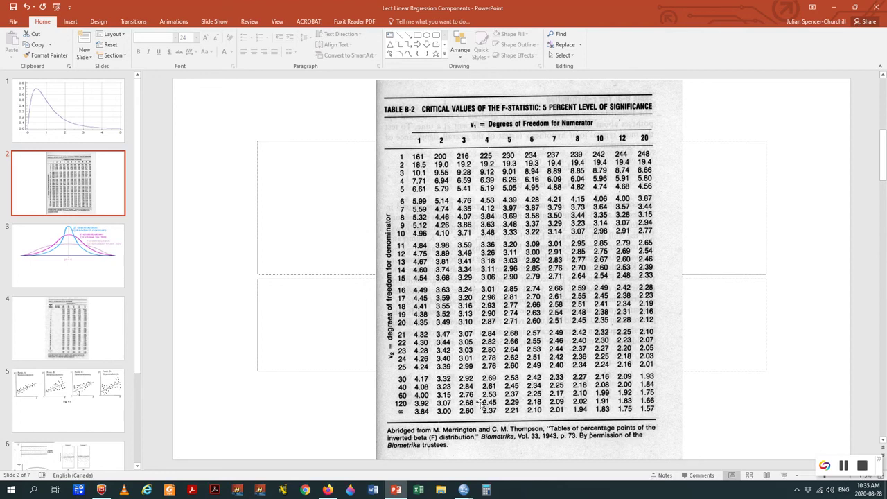
left_click(78, 256)
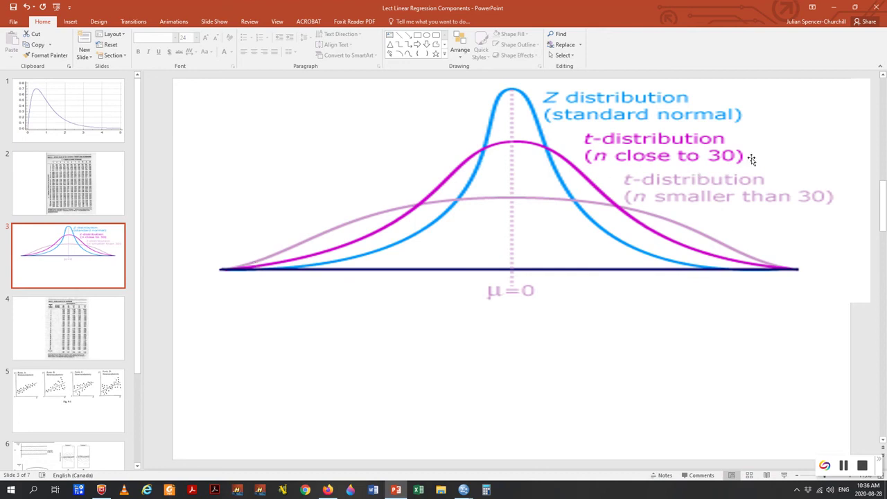
key("Page_Down")
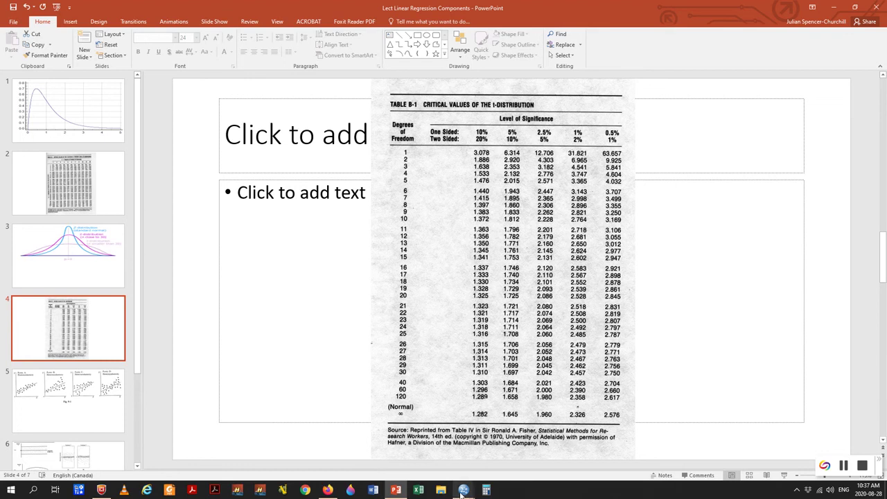
Step: Return to SPSS, look at the saved variables in Untitled6, and examine the residual scatterplot in Output4
mouse_move(463, 490)
left_click(466, 444)
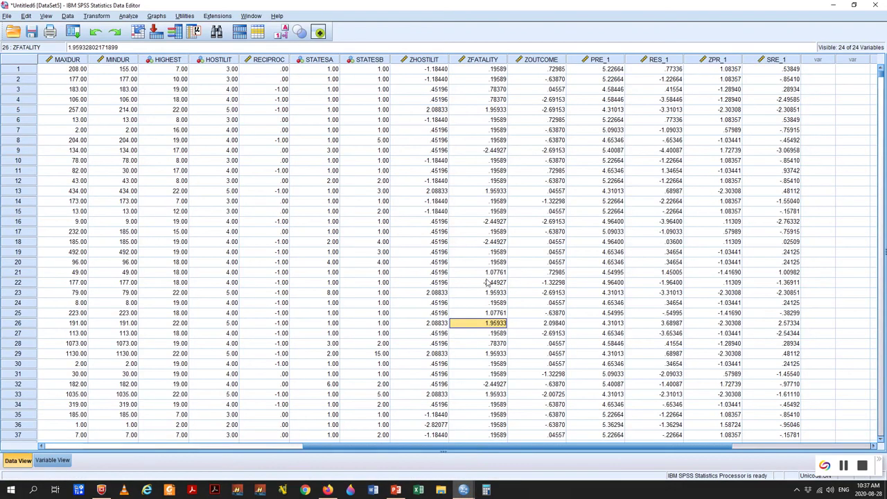
left_click(464, 491)
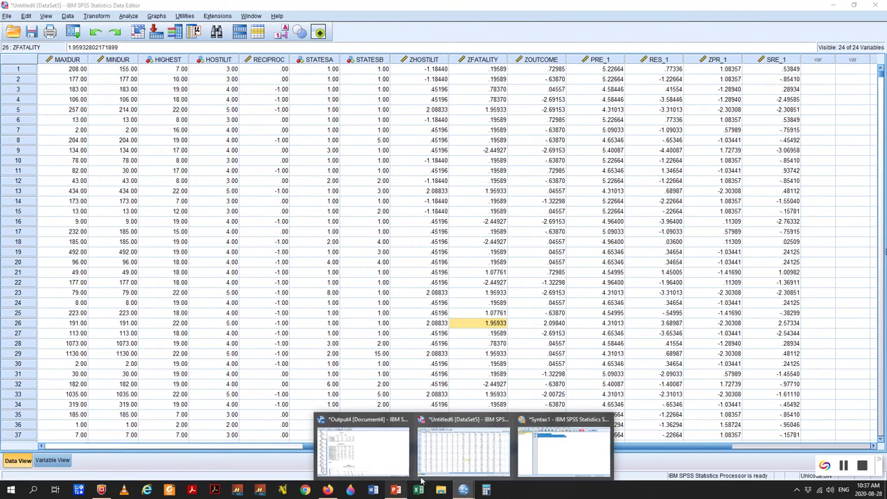
mouse_move(371, 458)
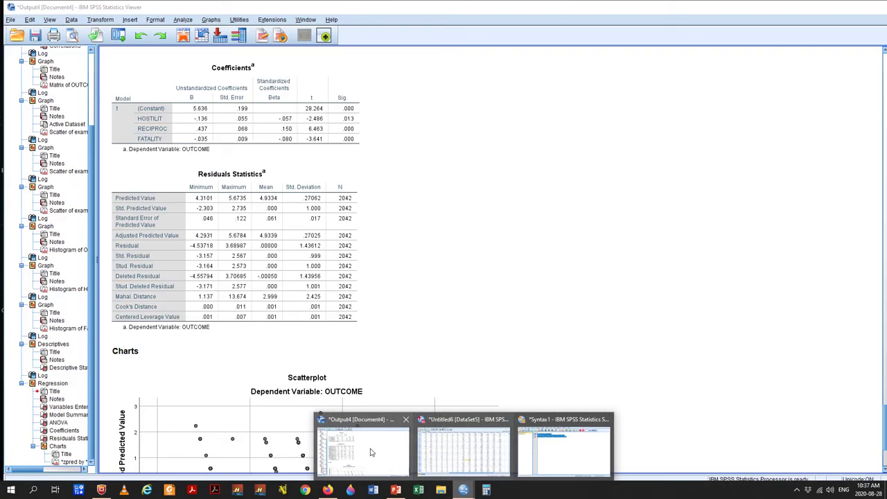
left_click(371, 452)
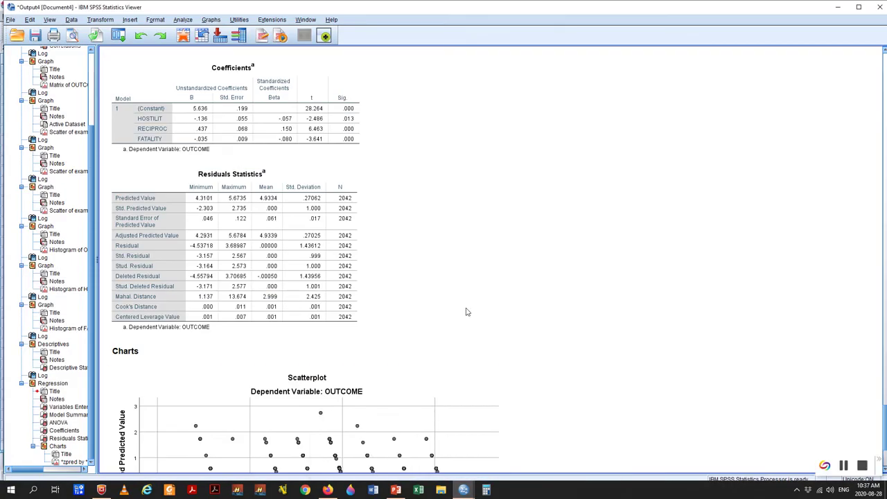
scroll(564, 307, "down", 3)
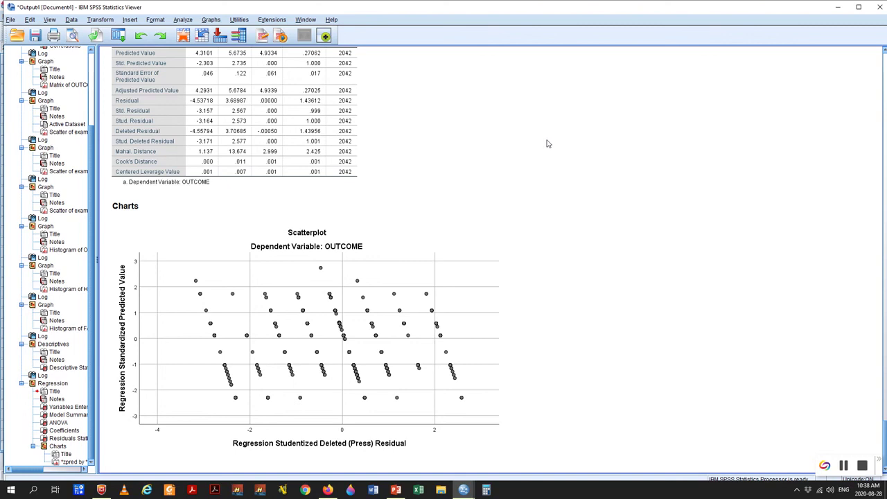
Step: Switch to the PowerPoint lecture and view slide 5 comparing homoscedasticity and heteroscedasticity patterns
left_click(396, 491)
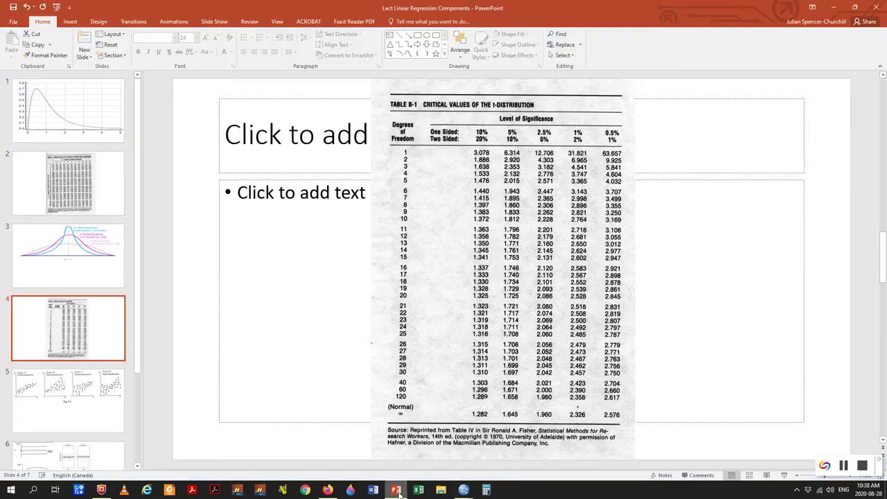
scroll(397, 335, "down", 3)
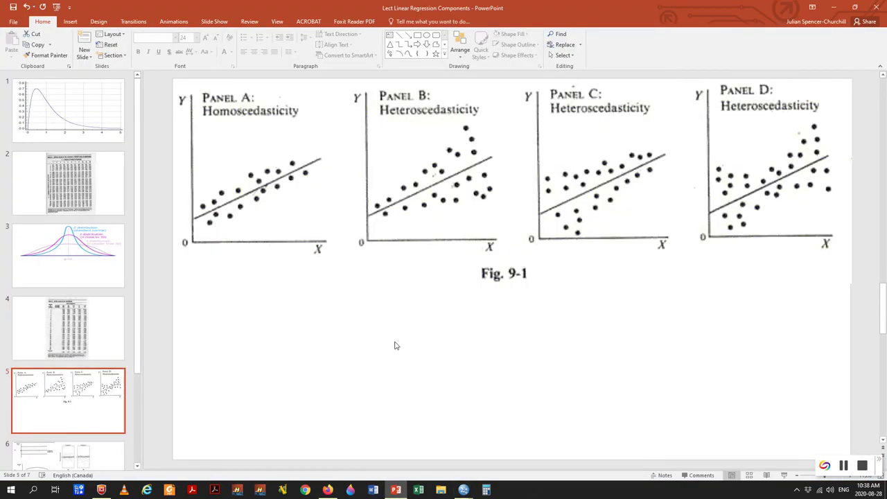